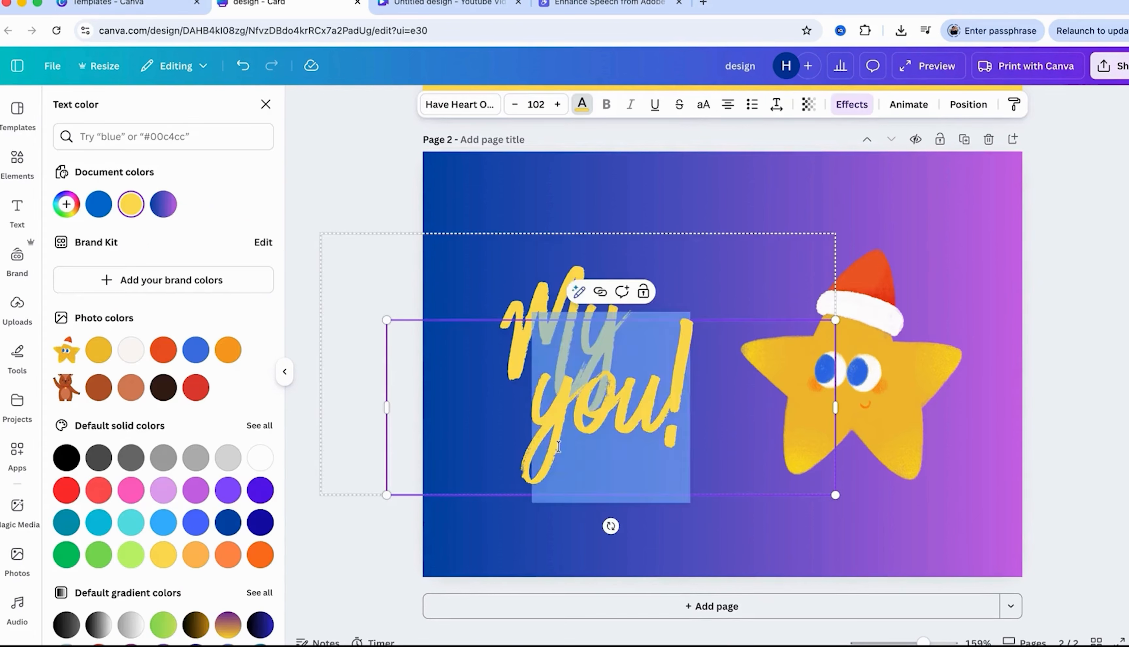
Step: Replace the "you!" lettering with "Star" and move the star character up closer to the lettering on page 2
text(Star)
click(589, 362)
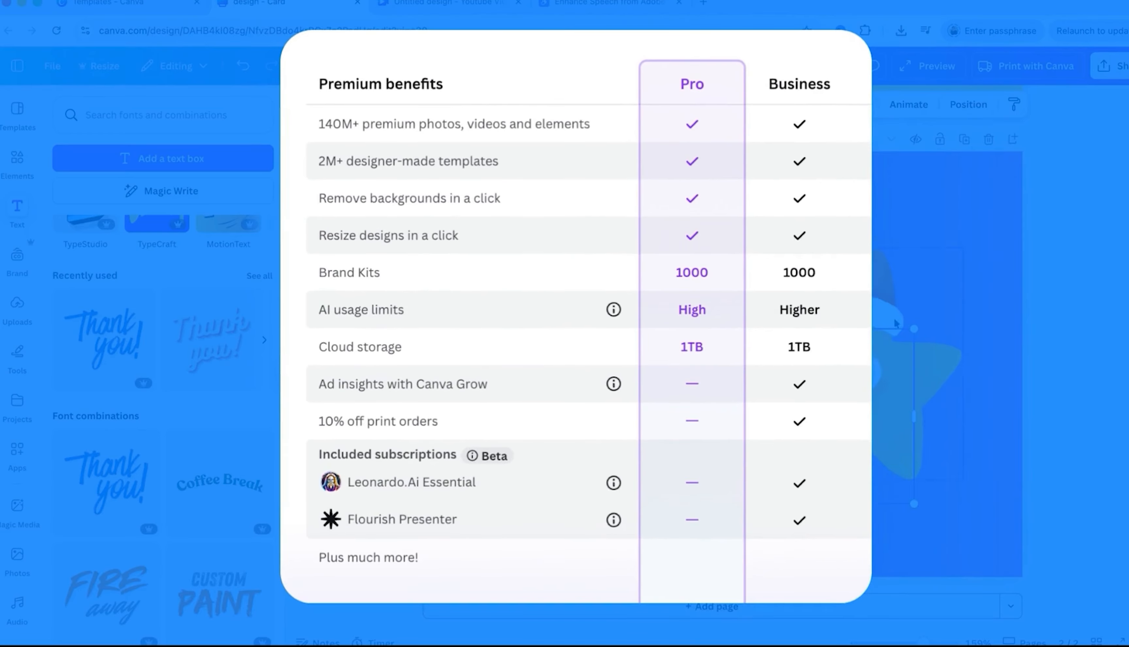
drag(896, 322, 853, 262)
click(1088, 276)
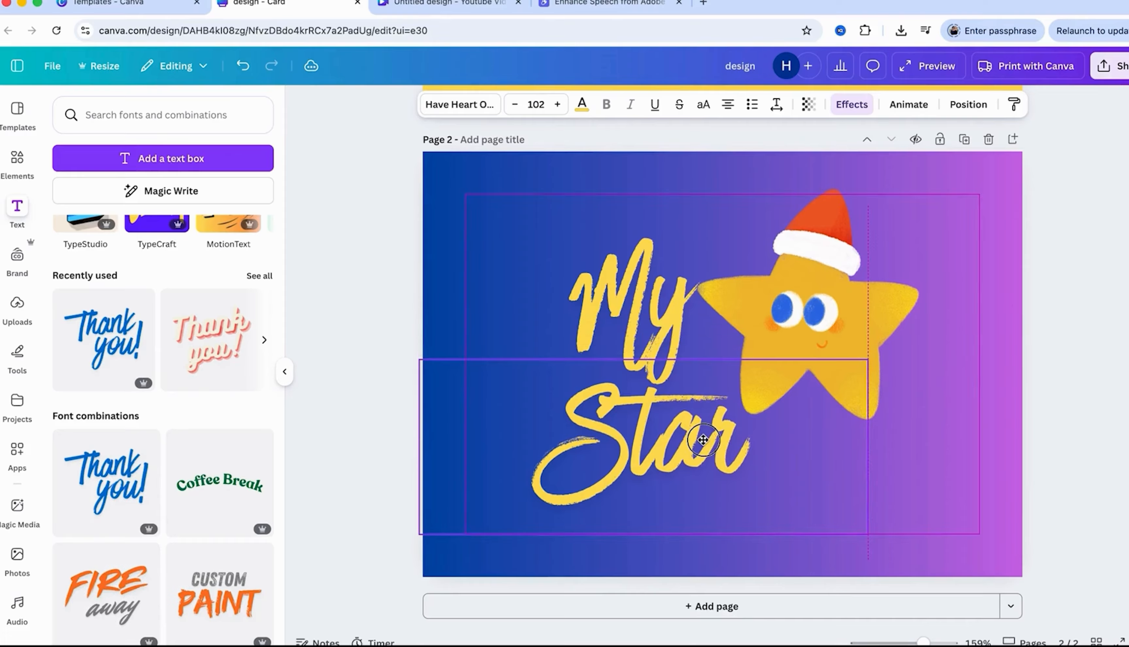
key(Escape)
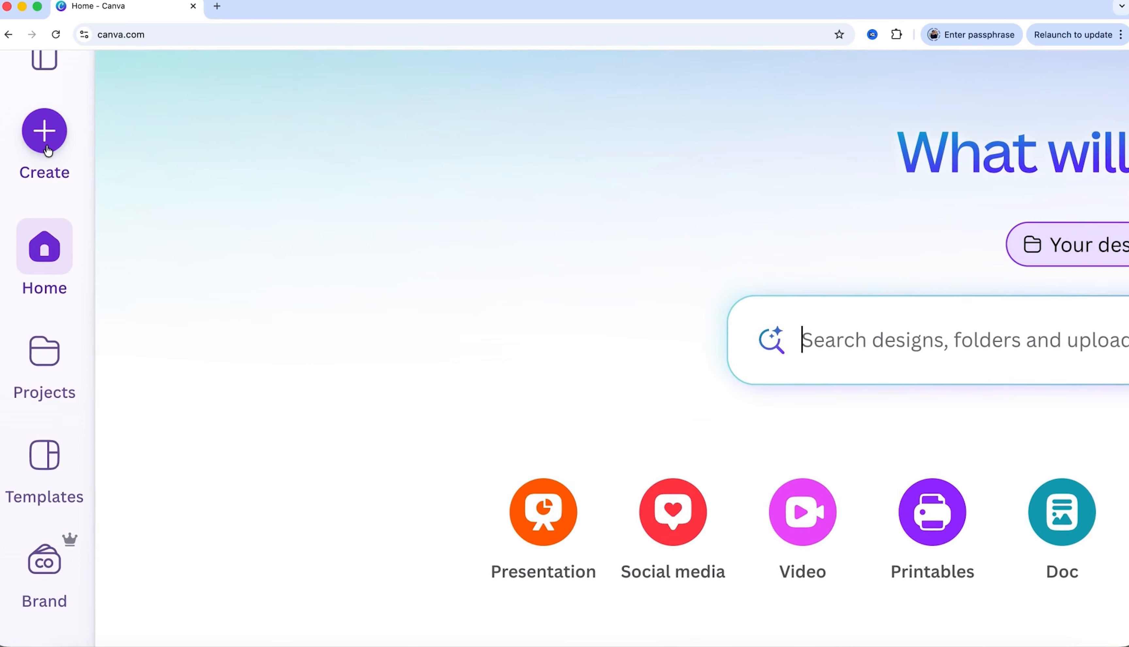
scroll(47, 157, down, 2)
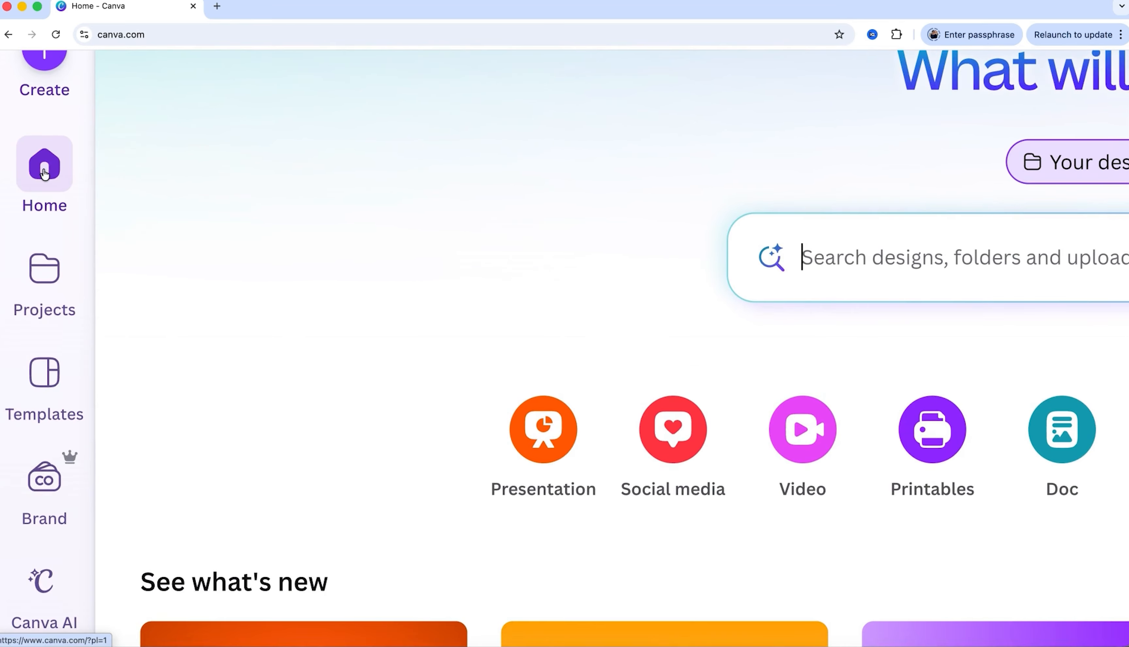
scroll(44, 173, down, 3)
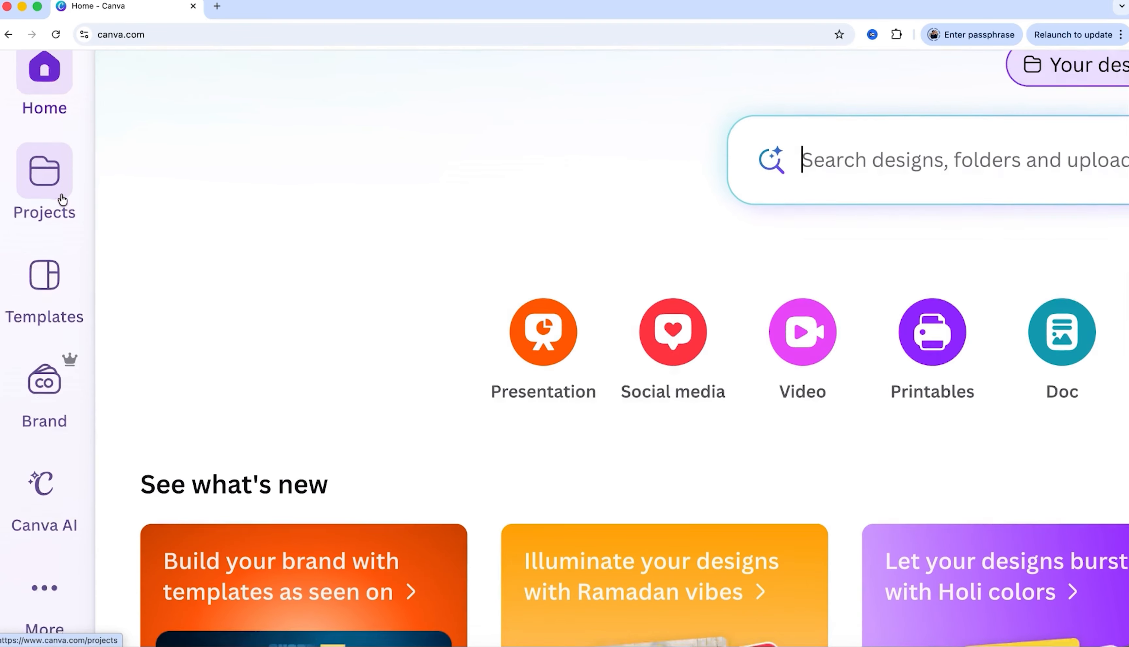
scroll(45, 242, down, 2)
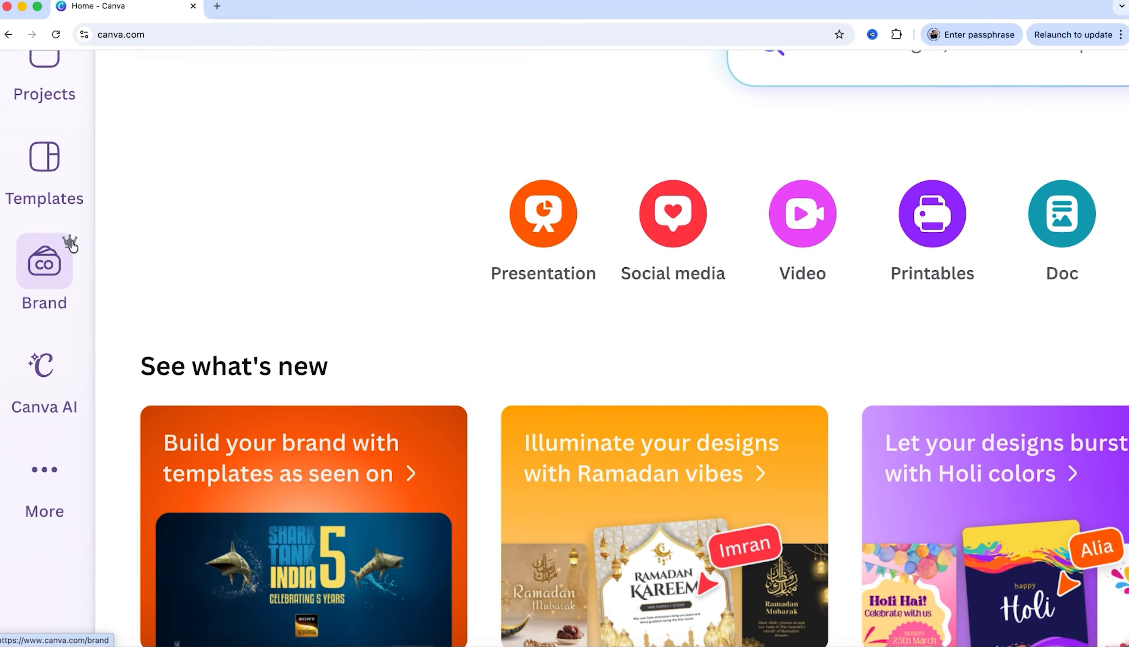
scroll(72, 242, up, 3)
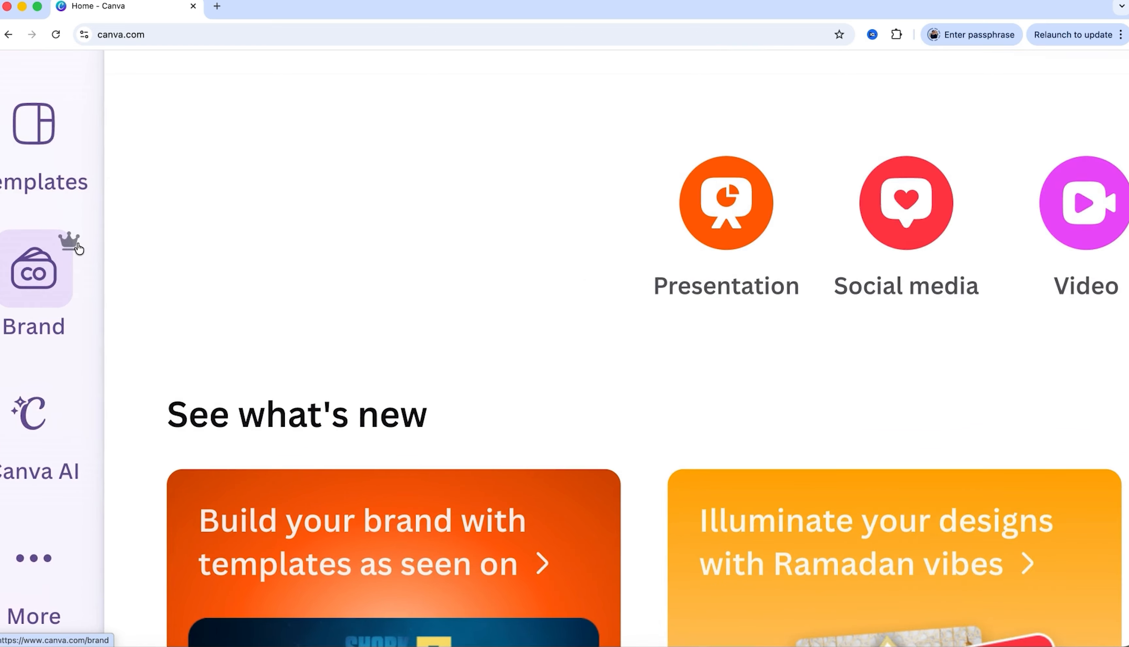
scroll(77, 247, down, 3)
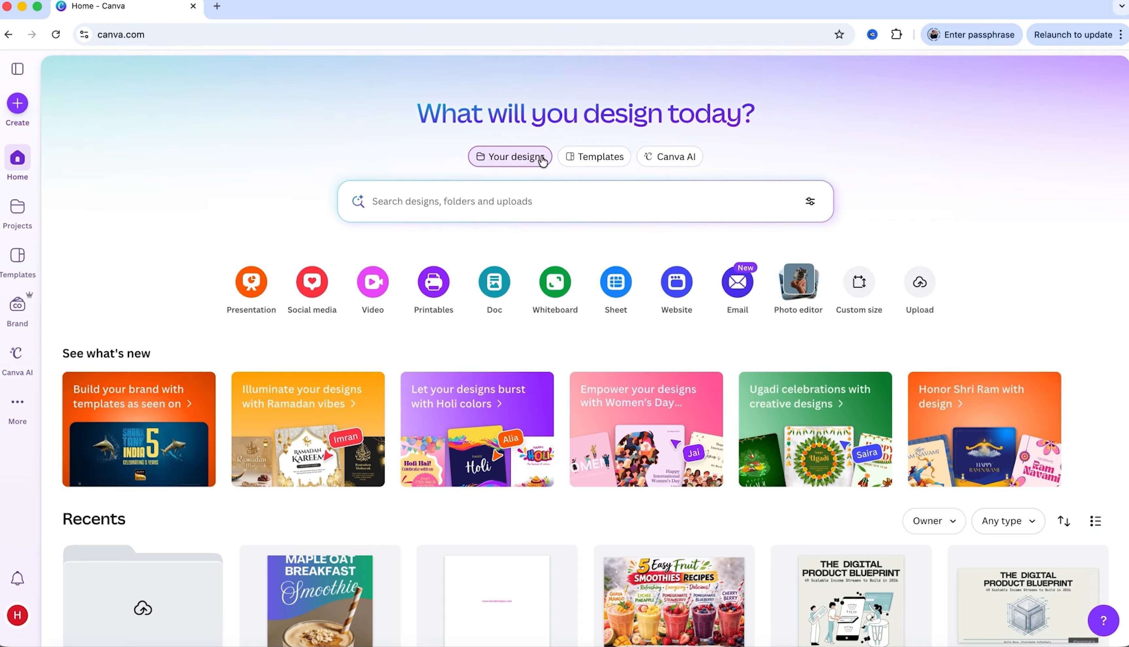
Step: Open the templates page and browse its categories, the designs inspired by previous work, and the trending designs
click(601, 156)
scroll(351, 524, down, 2)
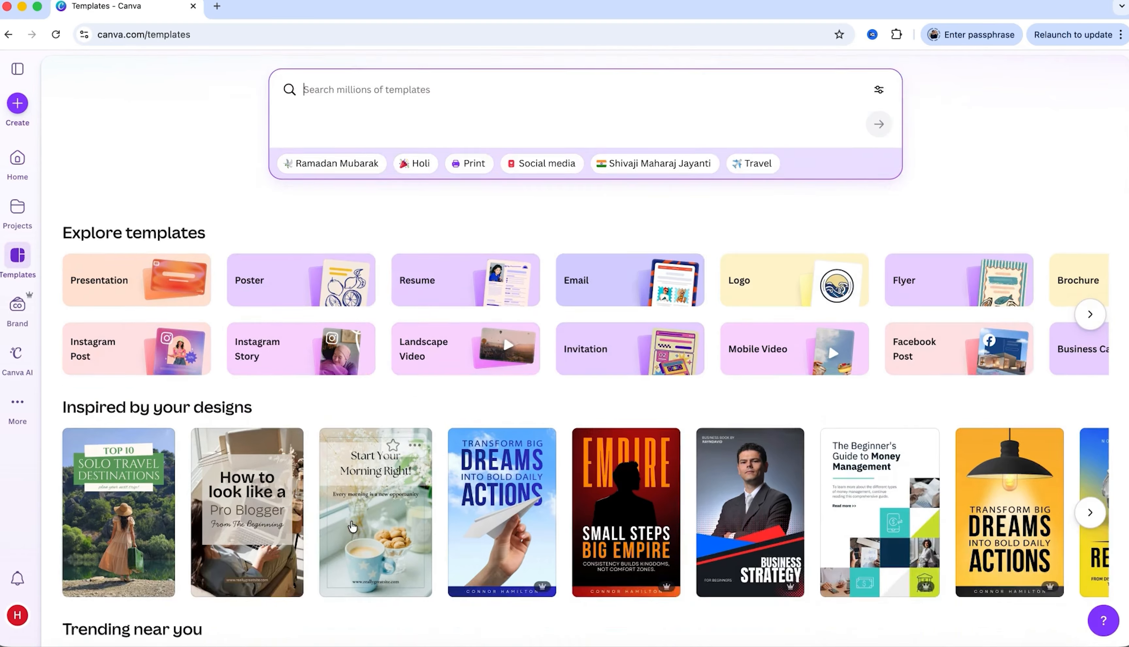
scroll(353, 526, down, 5)
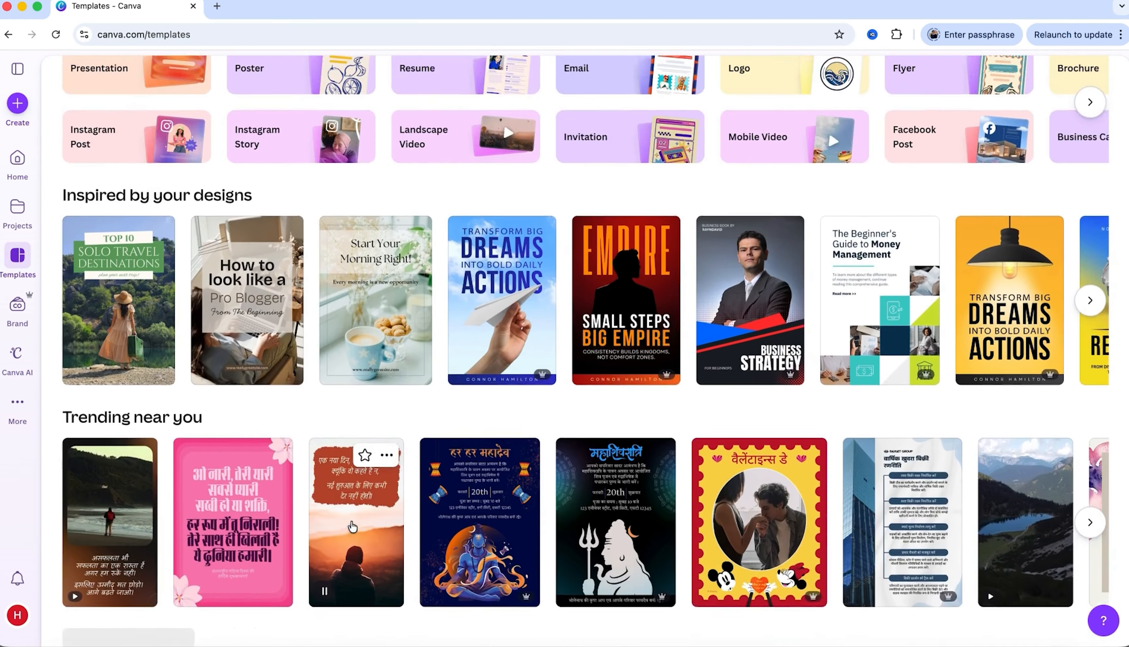
scroll(352, 526, up, 7)
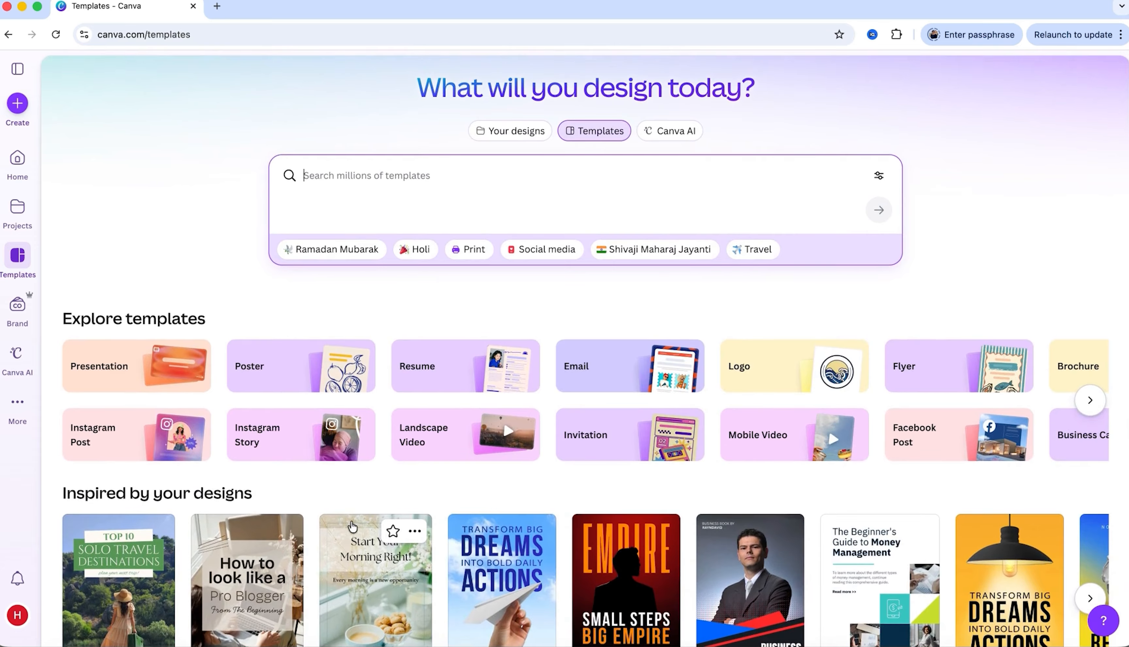
scroll(352, 526, up, 1)
Step: View the Canva AI page, then return to the templates page
click(666, 167)
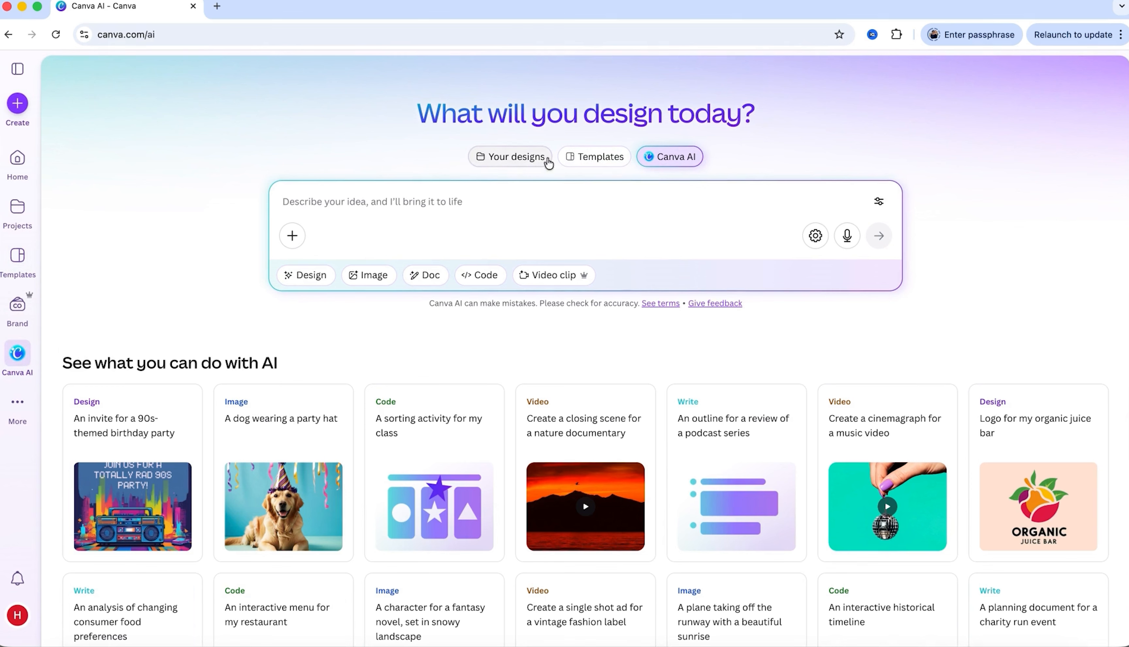
click(590, 158)
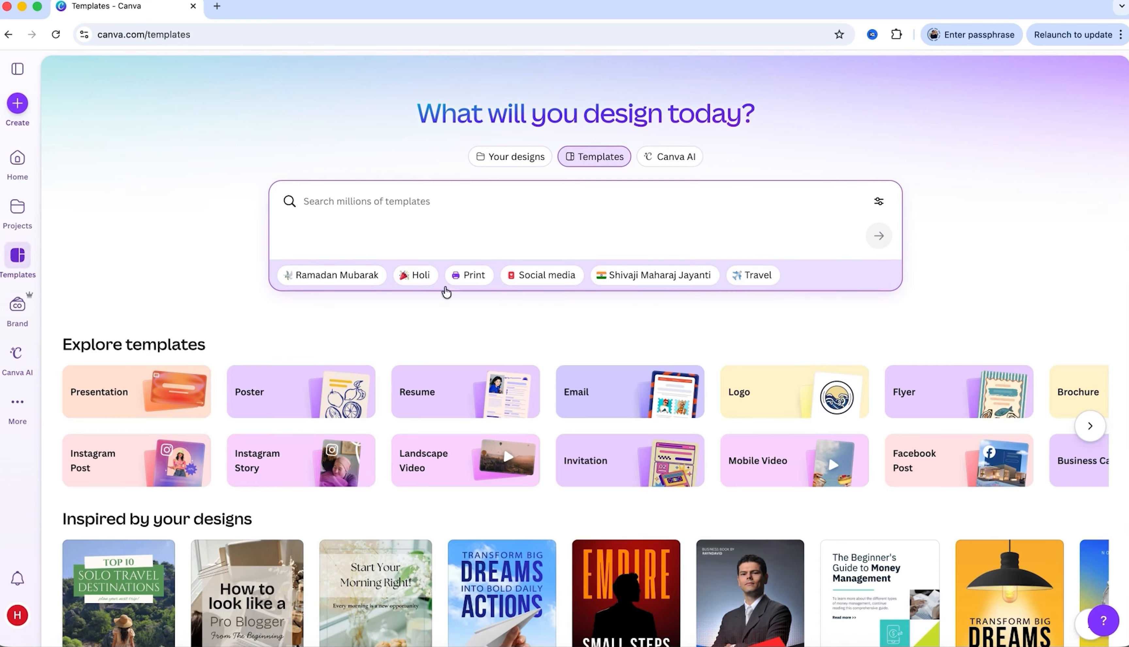
click(64, 353)
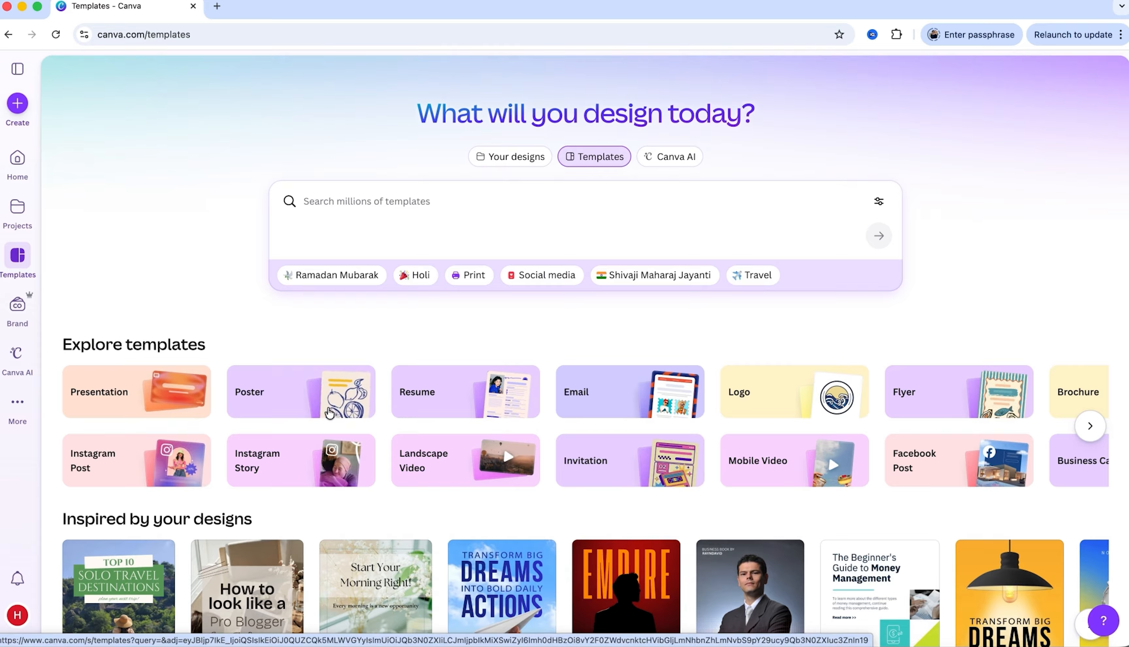
Step: Open the Poster template category and examine its designs, including the premium marker on the Mind Map template
click(334, 409)
scroll(549, 486, down, 5)
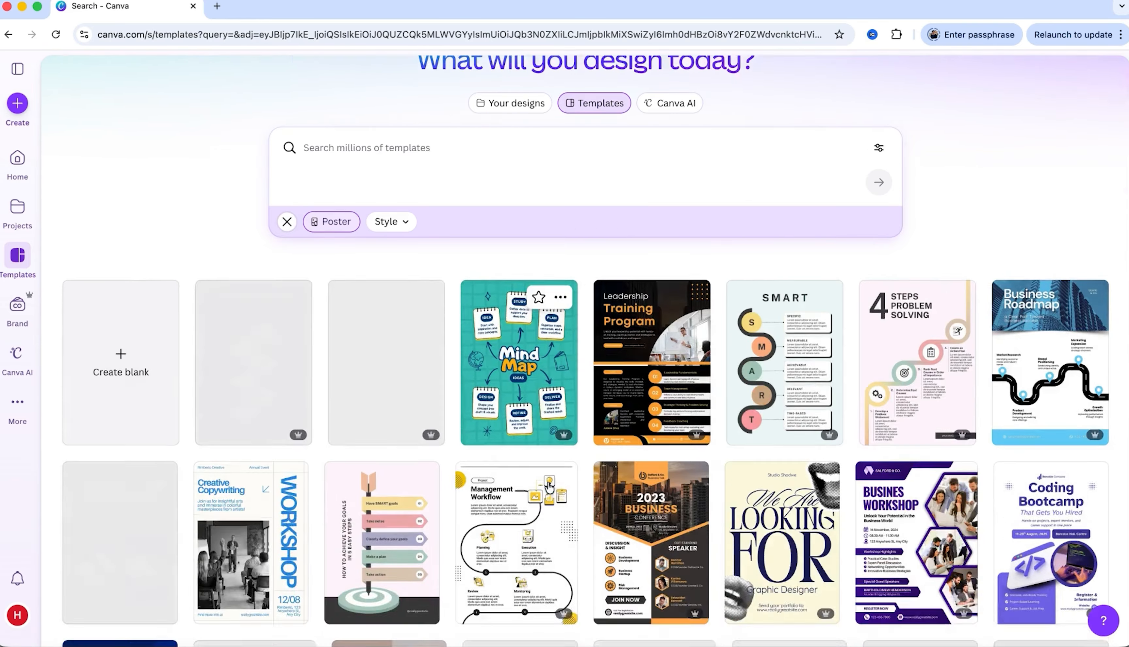
scroll(549, 487, up, 2)
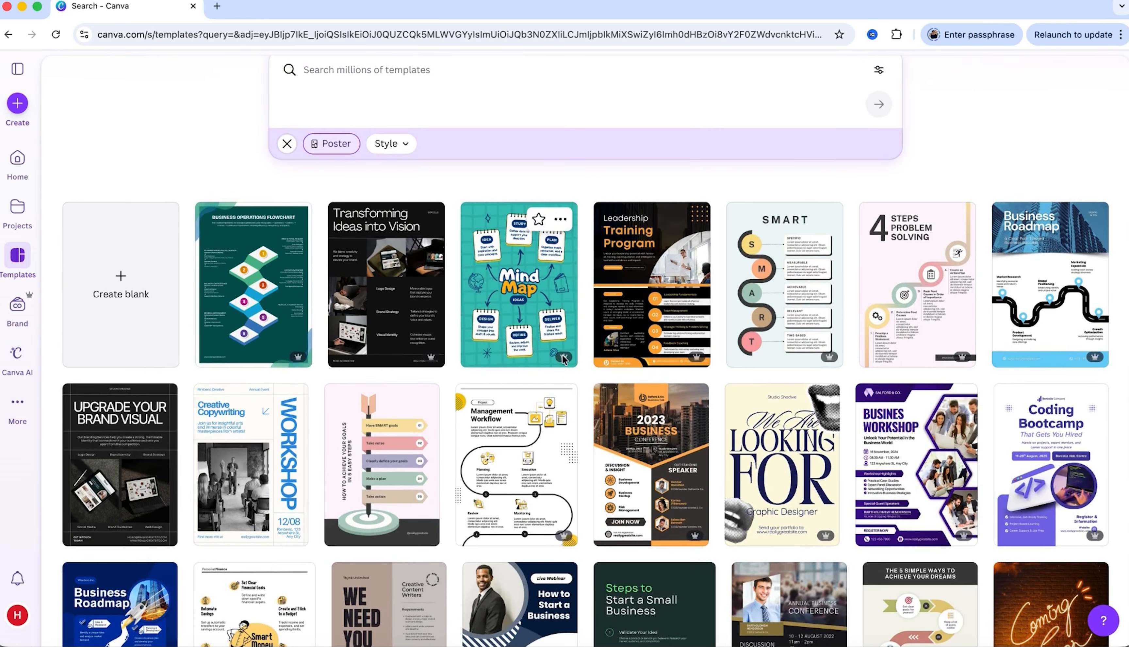
mouse_move(564, 352)
scroll(563, 352, up, 5)
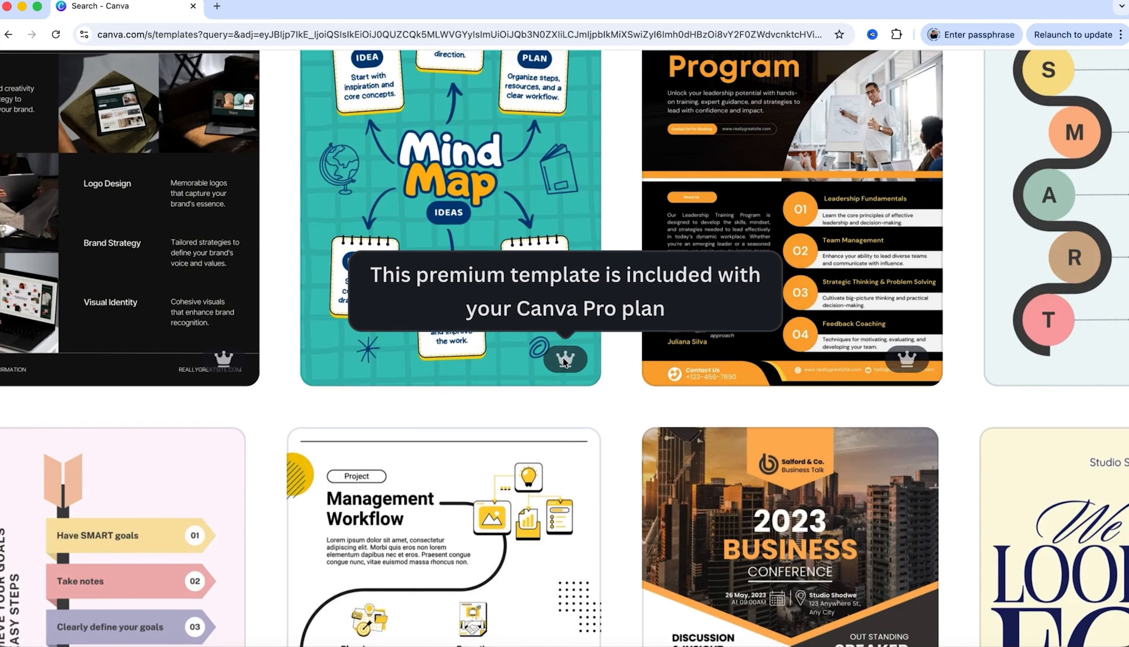
scroll(563, 361, down, 5)
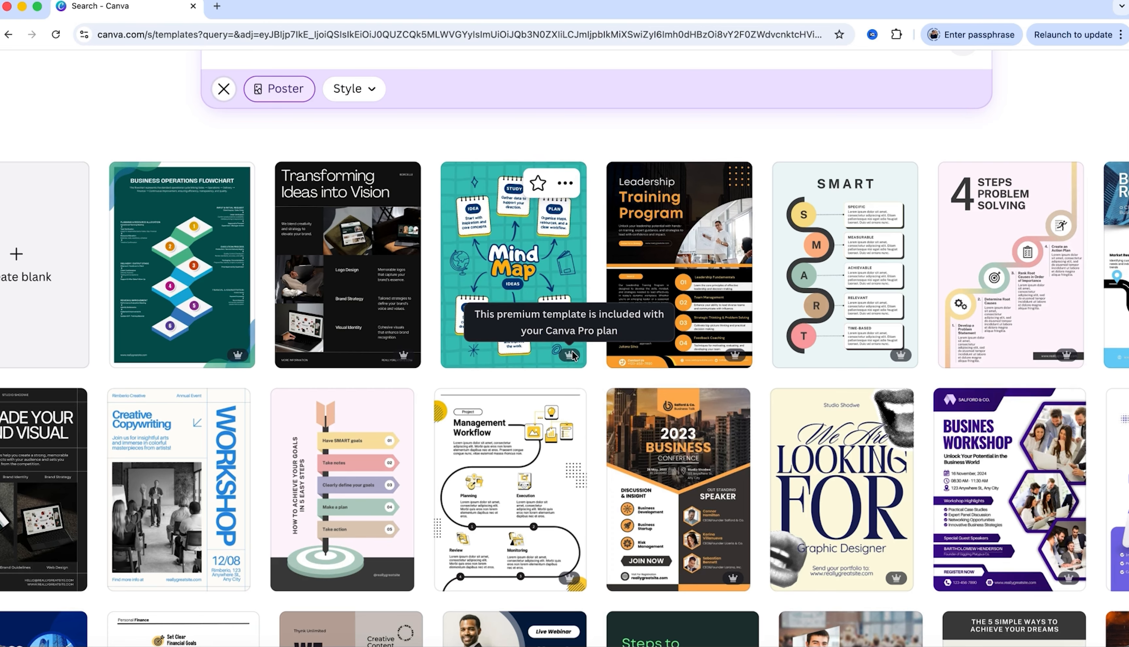
scroll(572, 355, down, 2)
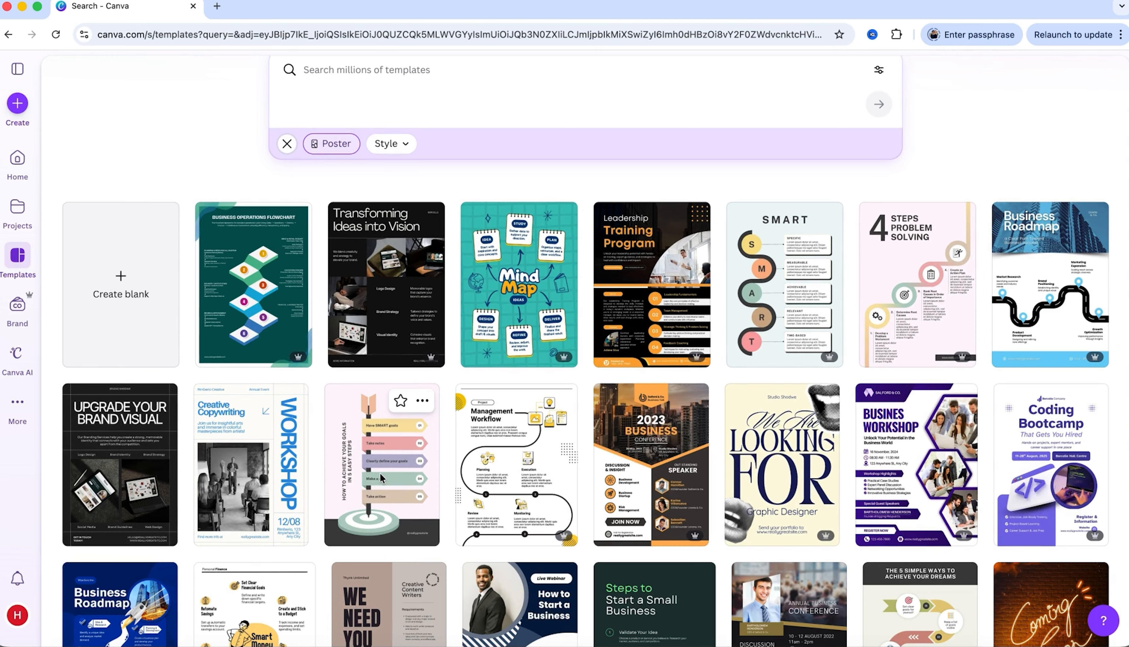
scroll(134, 490, up, 3)
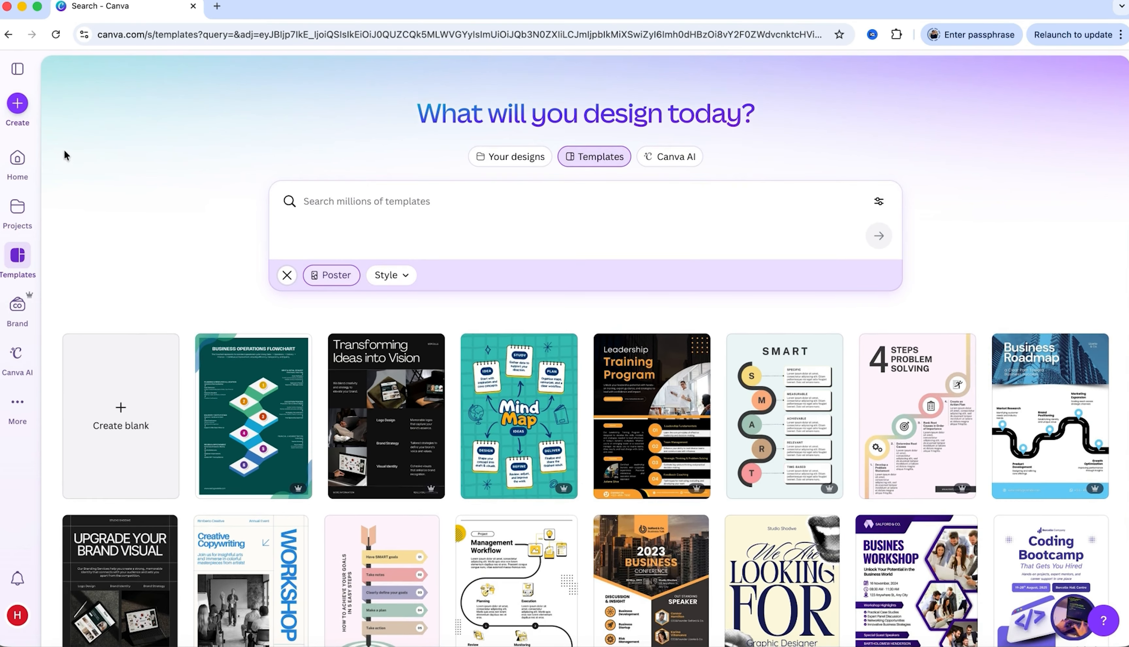
Step: Start creating a design and look through the design types, including presentations, social media, printables, whiteboards, websites and emails
click(18, 104)
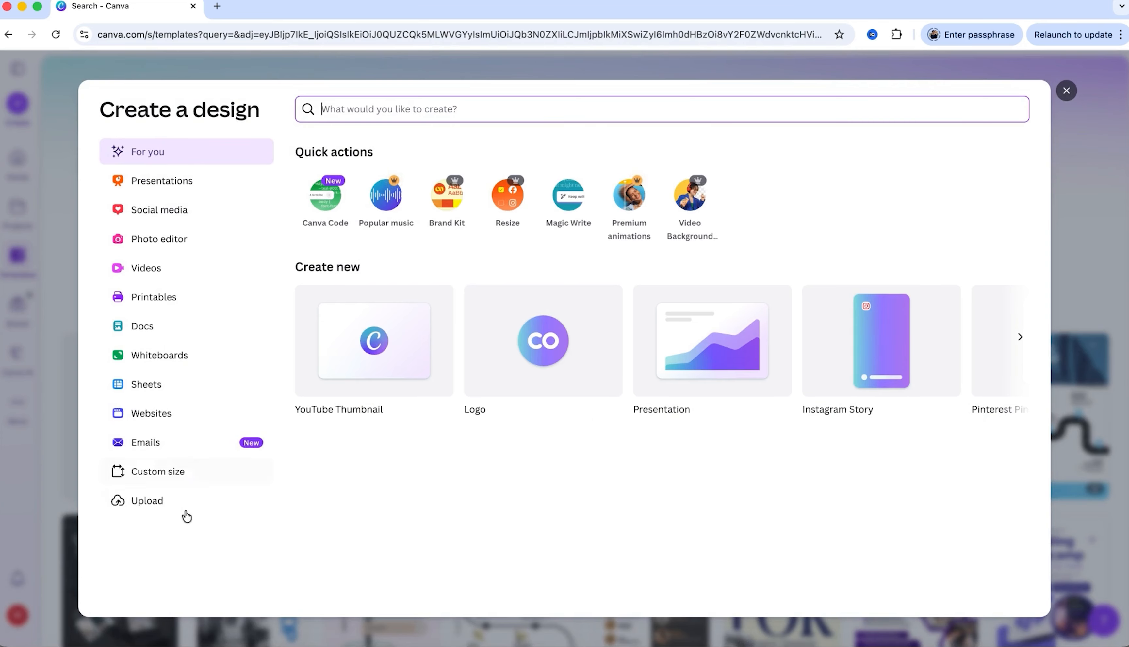
click(171, 182)
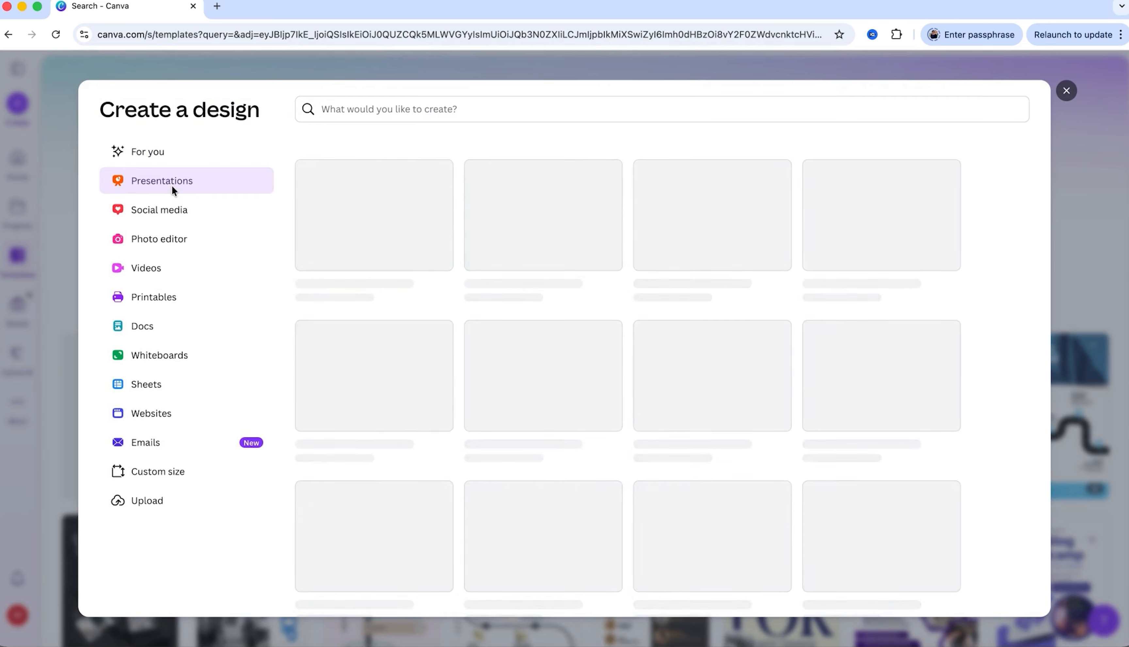
click(183, 211)
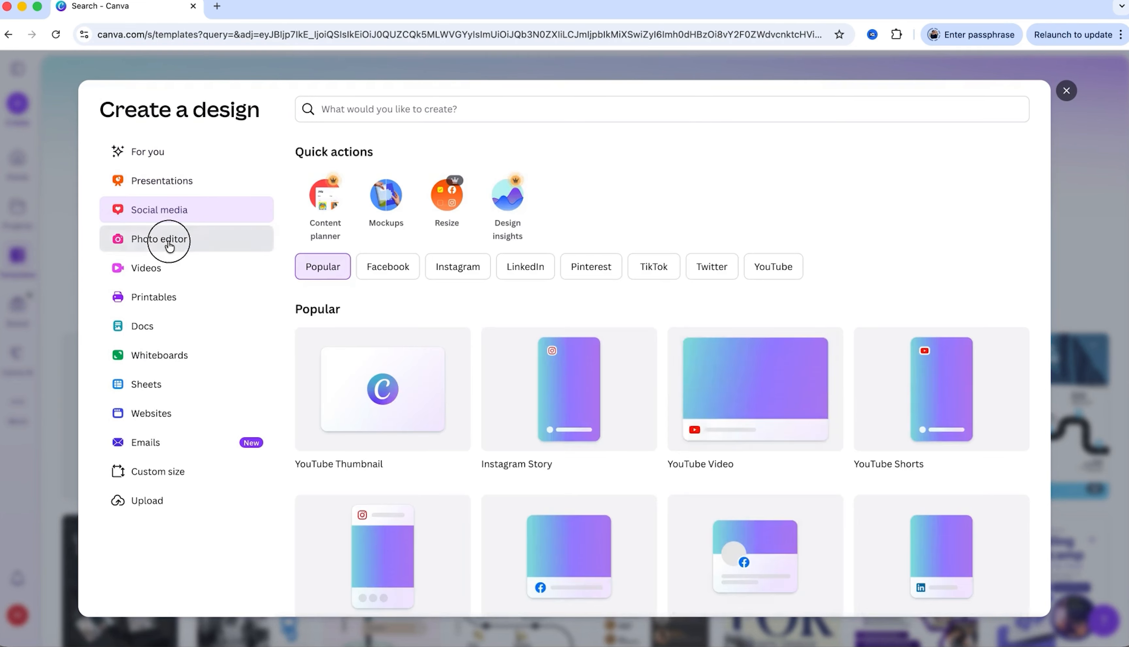
click(167, 239)
click(178, 300)
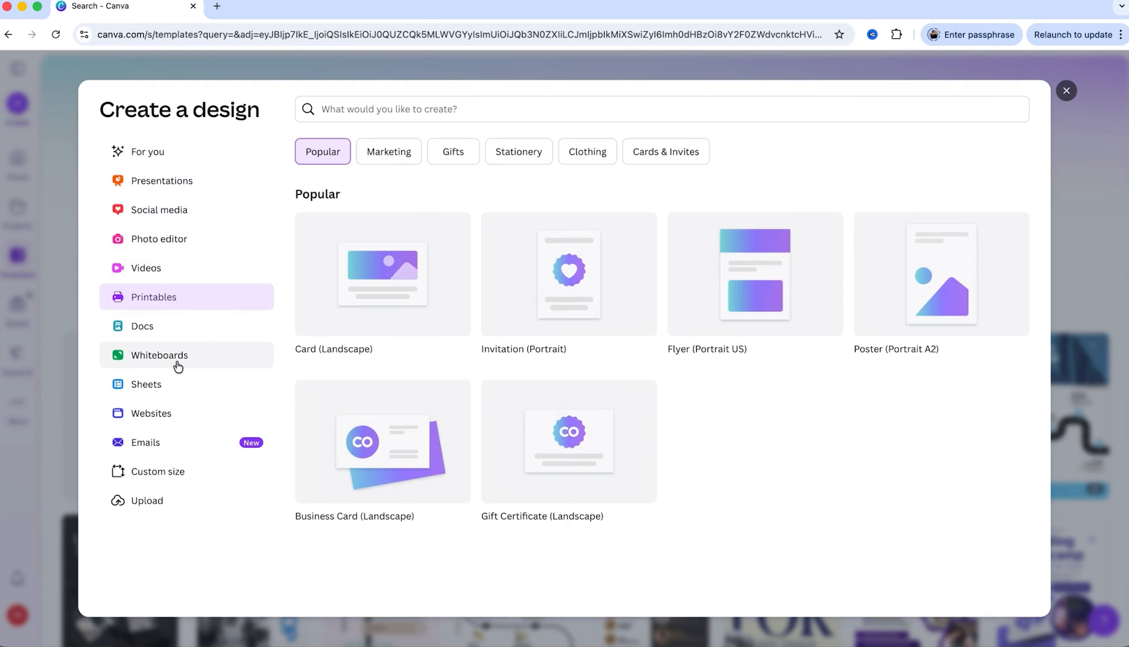
click(177, 361)
click(168, 423)
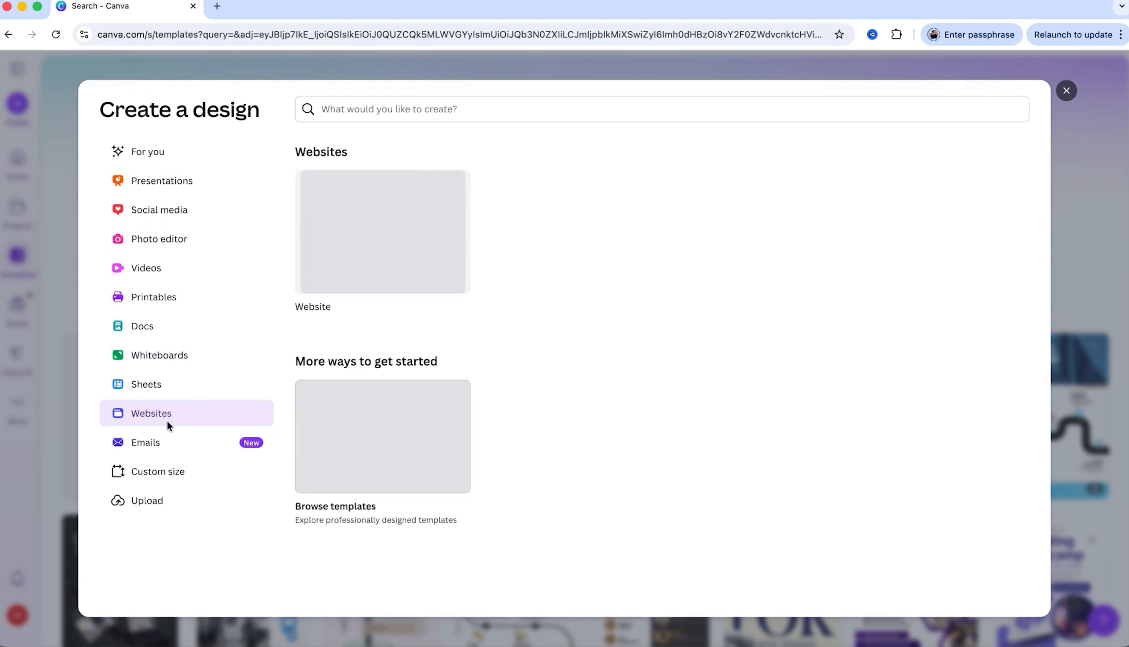
click(168, 446)
Step: Open the custom size settings and examine the width and height fields and the available units
click(203, 474)
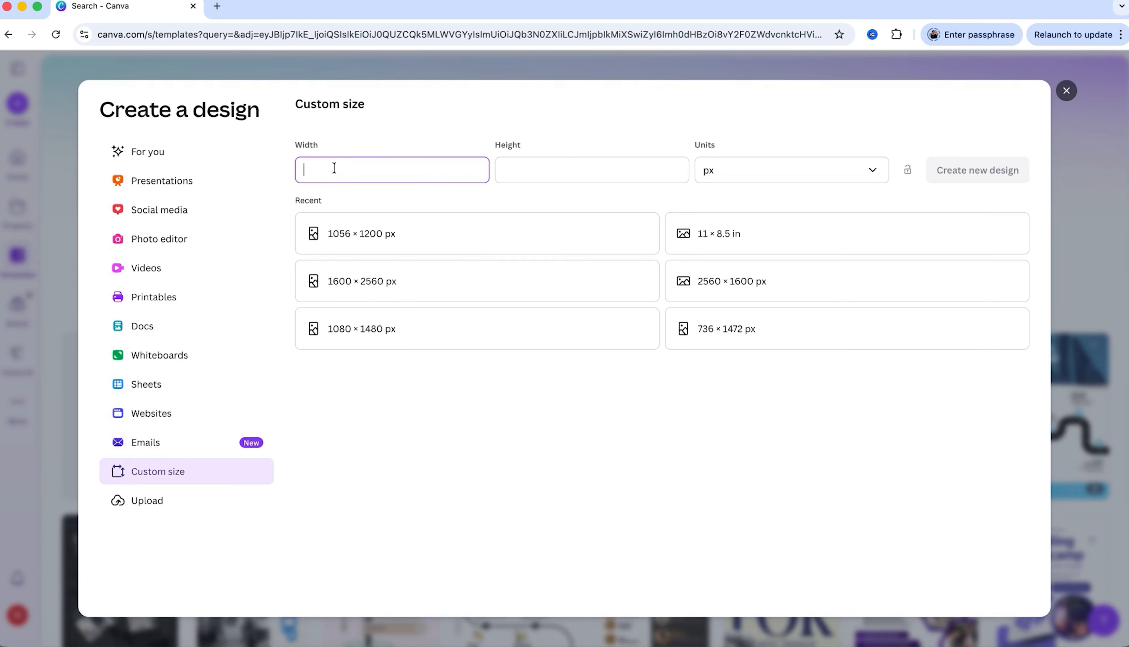
click(323, 145)
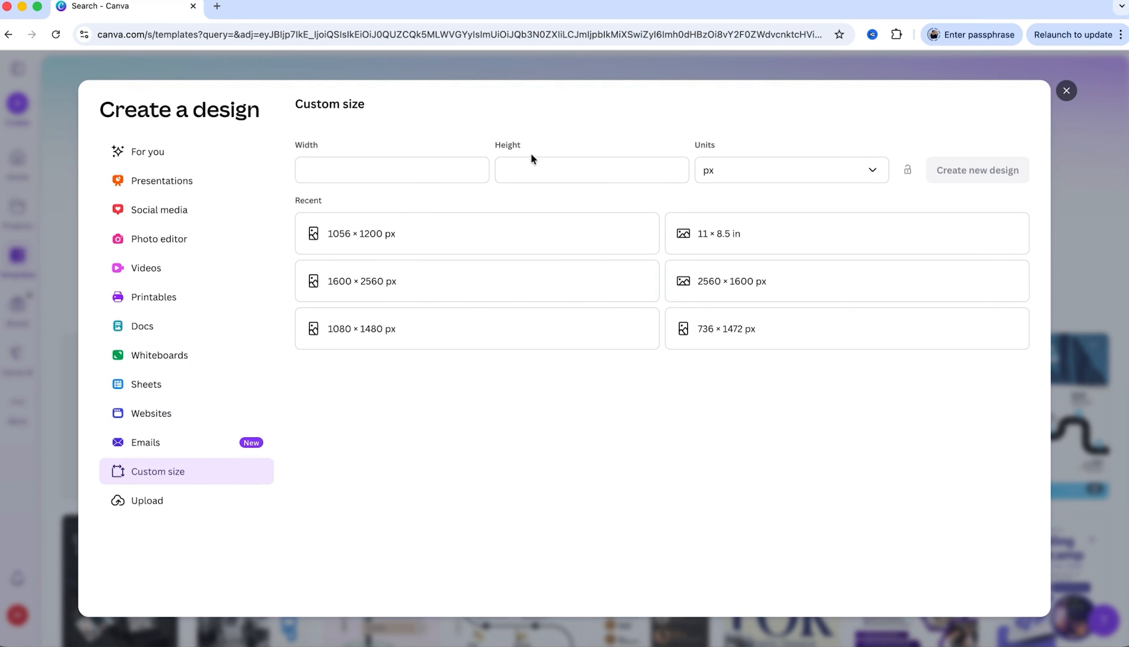
click(520, 145)
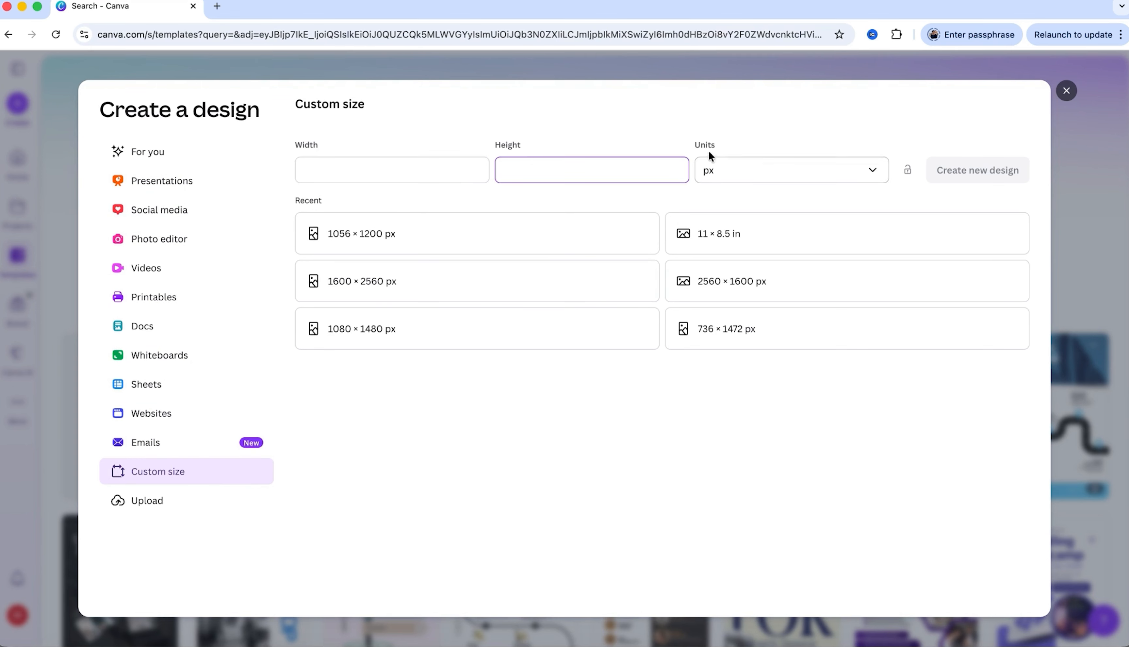
click(726, 173)
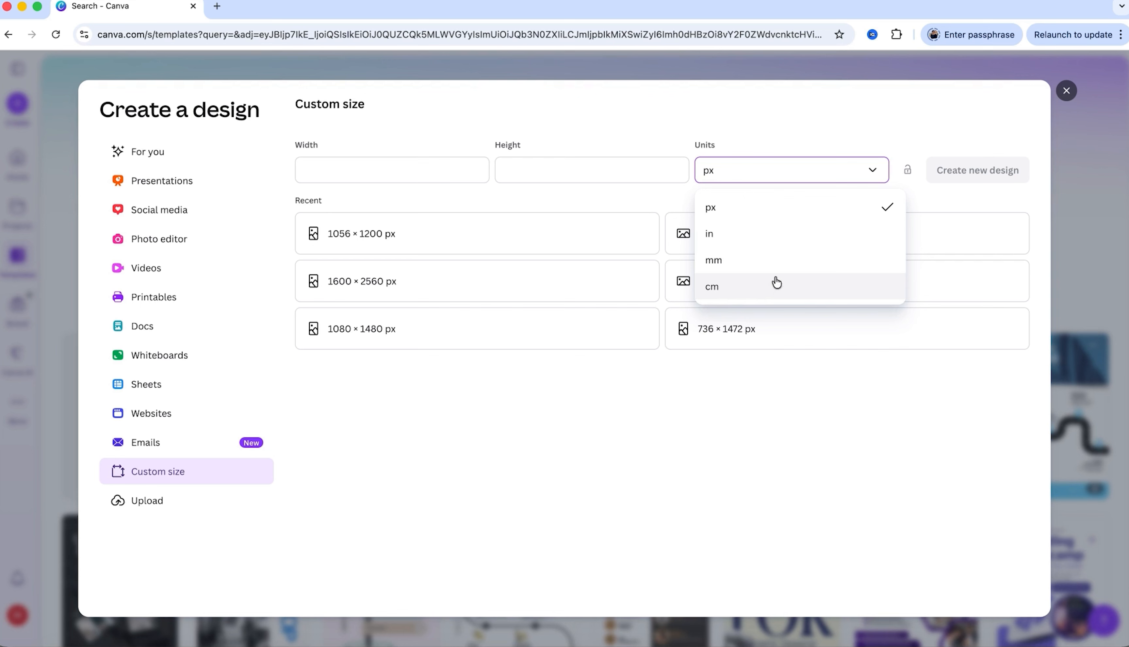
click(768, 119)
Step: Create a blank custom-size design 1000 px wide and 1000 px high
click(424, 169)
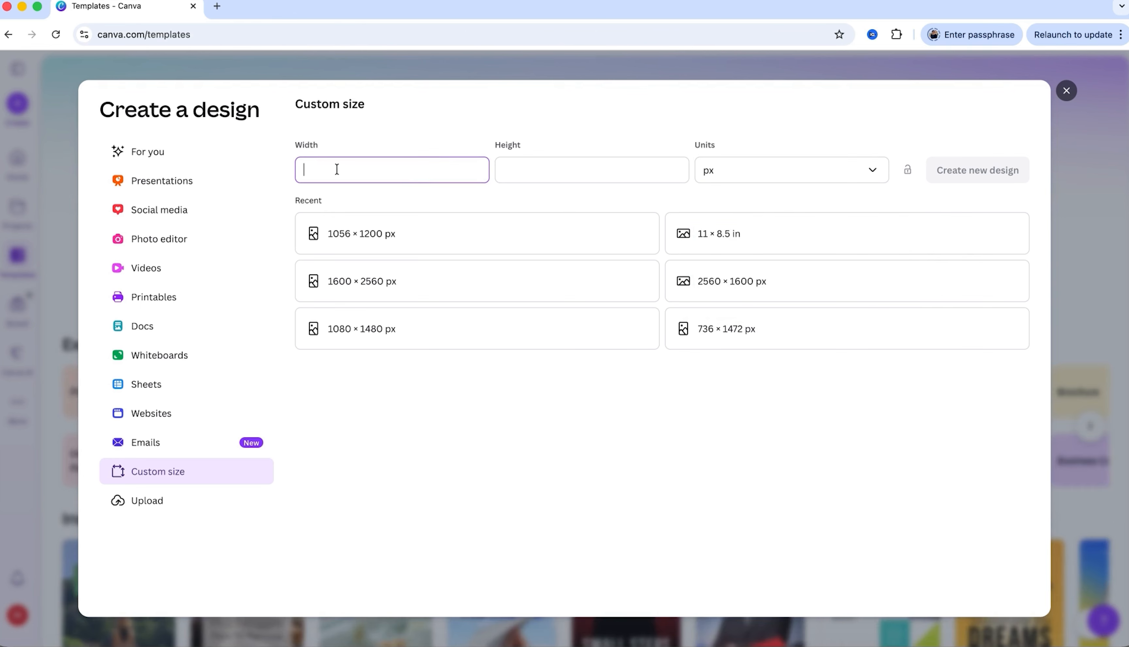
text(1000)
click(538, 179)
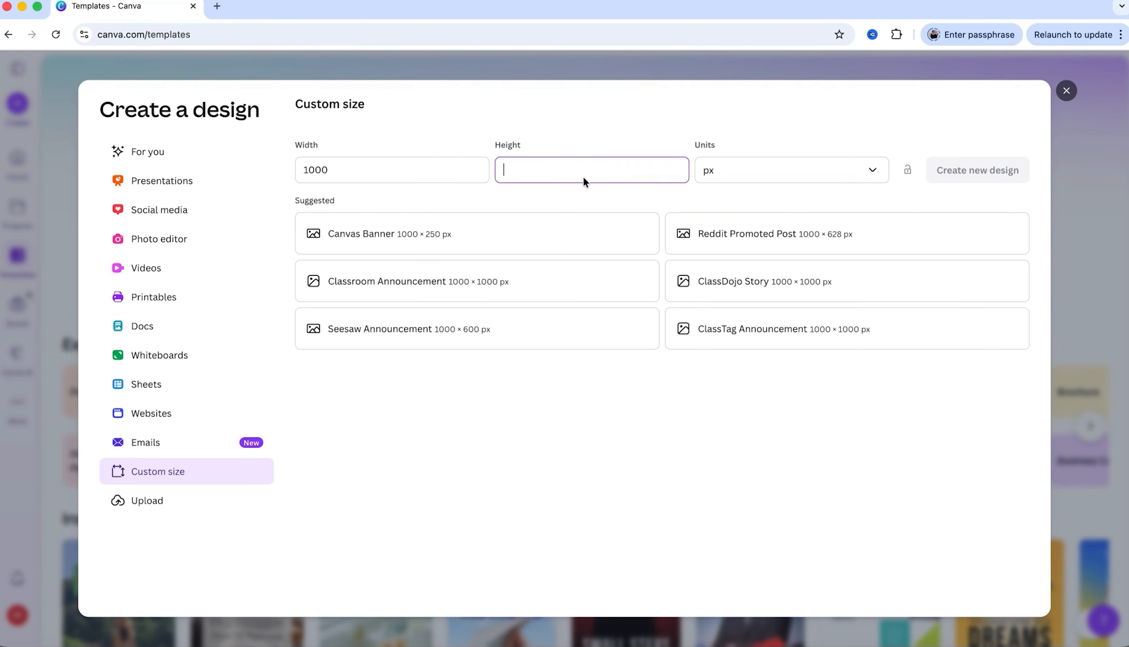
text(1000)
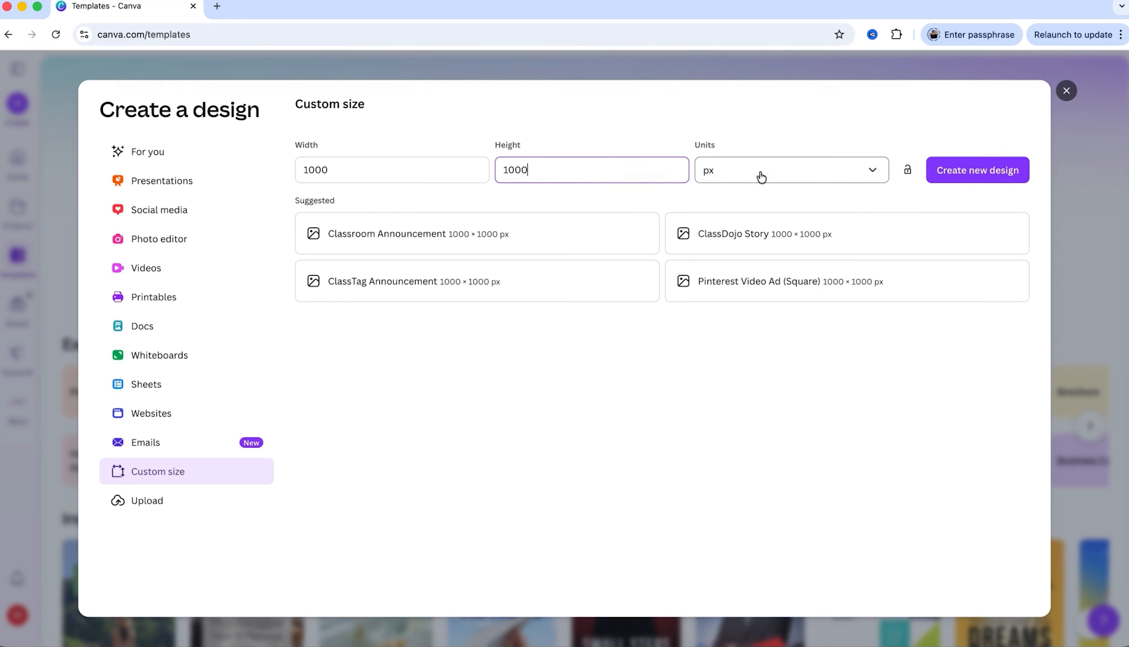
click(977, 171)
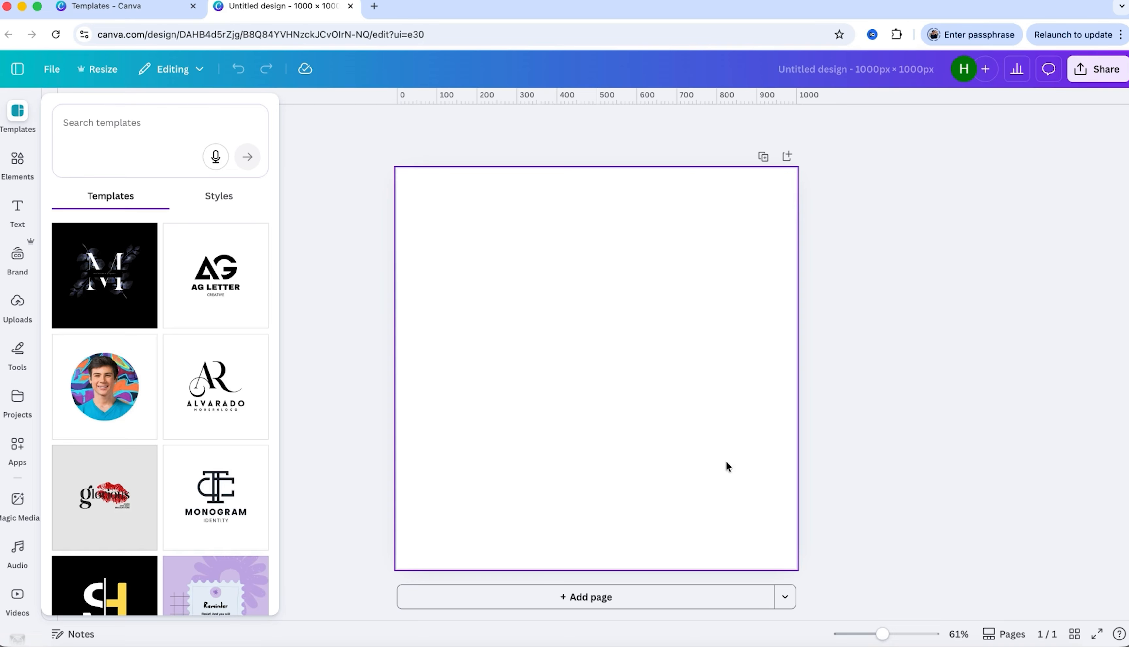
Step: Rename the untitled design as "New design"
click(799, 68)
text(Ne)
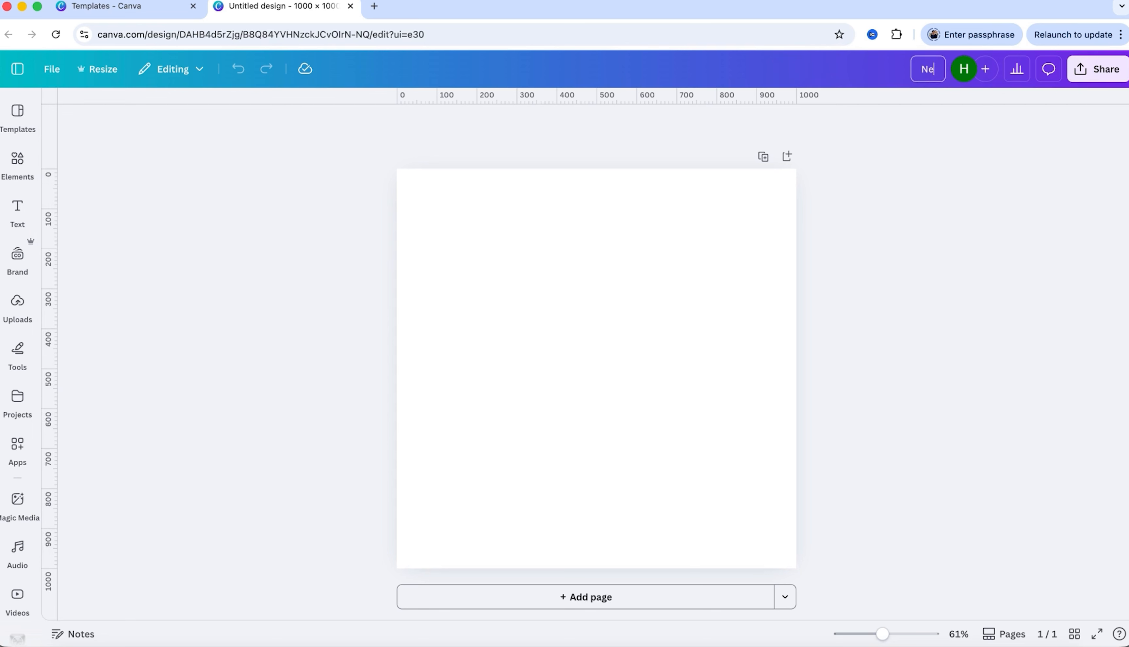
text(w design)
click(857, 167)
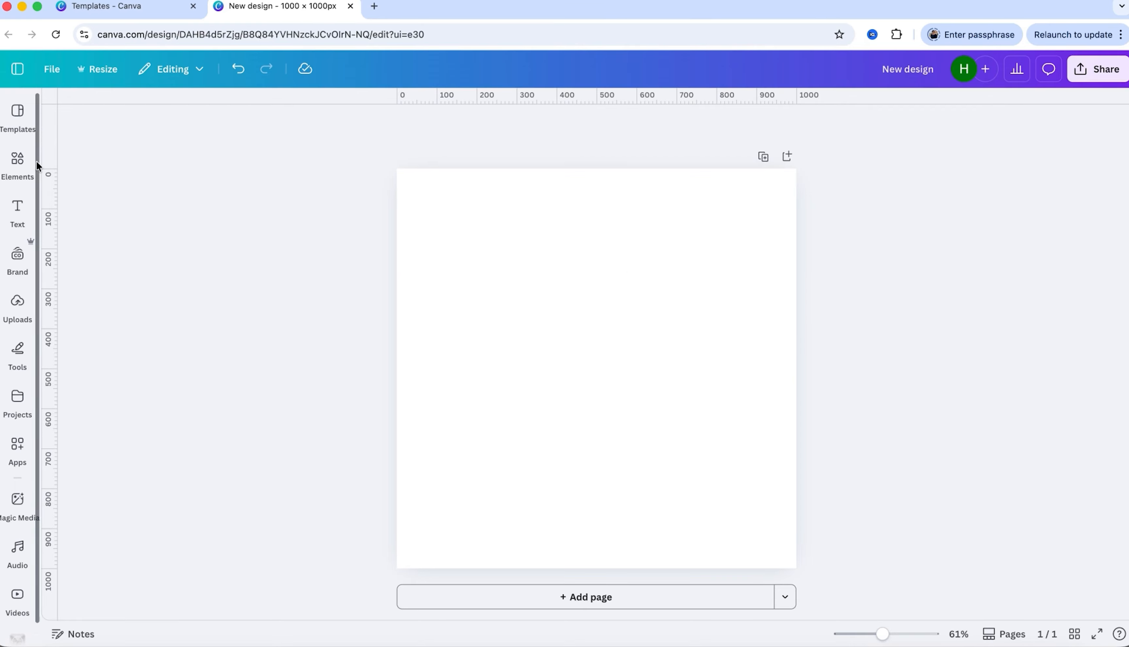
Step: Look through the editor's template, element, text, brand and upload options
click(18, 159)
click(34, 129)
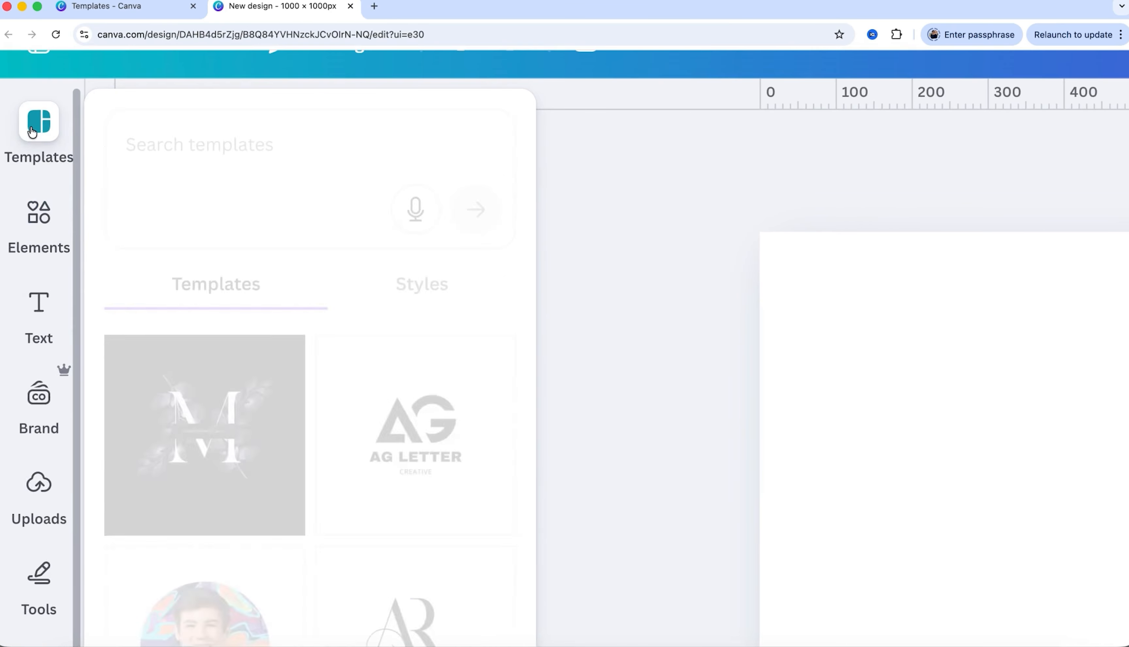
click(39, 213)
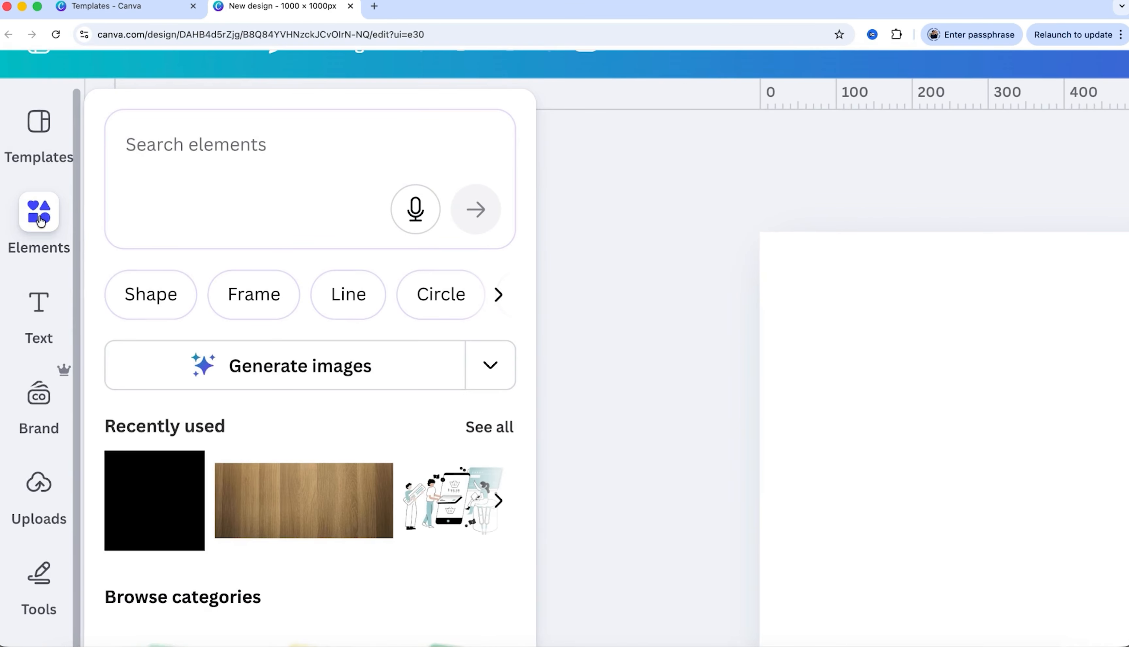
scroll(37, 219, down, 1)
click(40, 251)
click(40, 363)
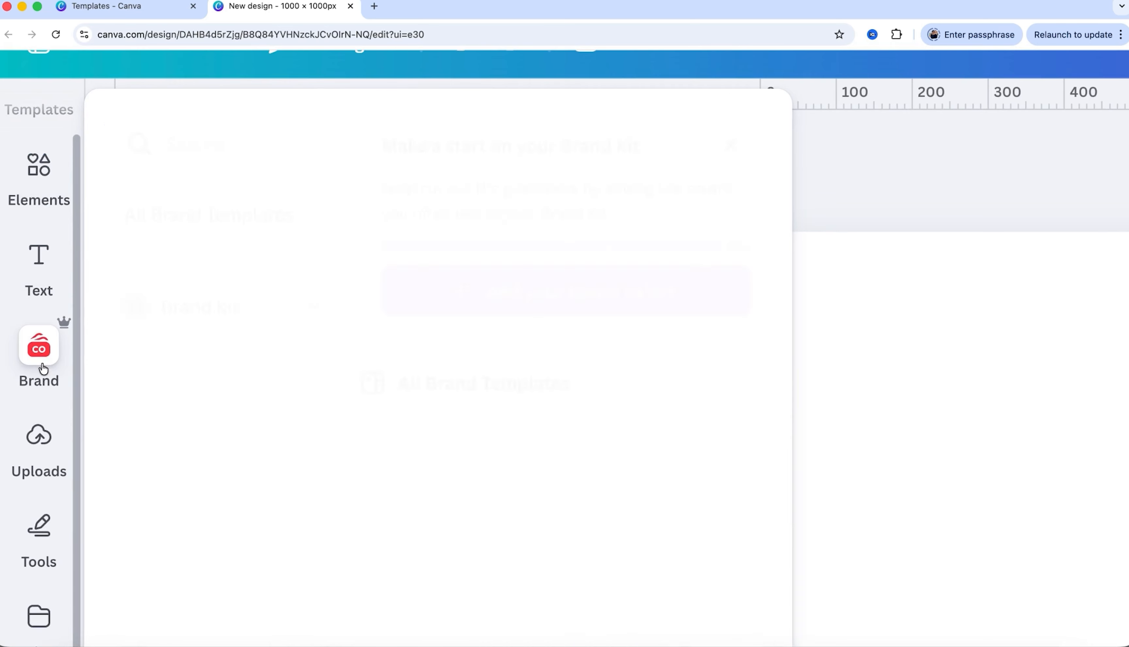
click(40, 453)
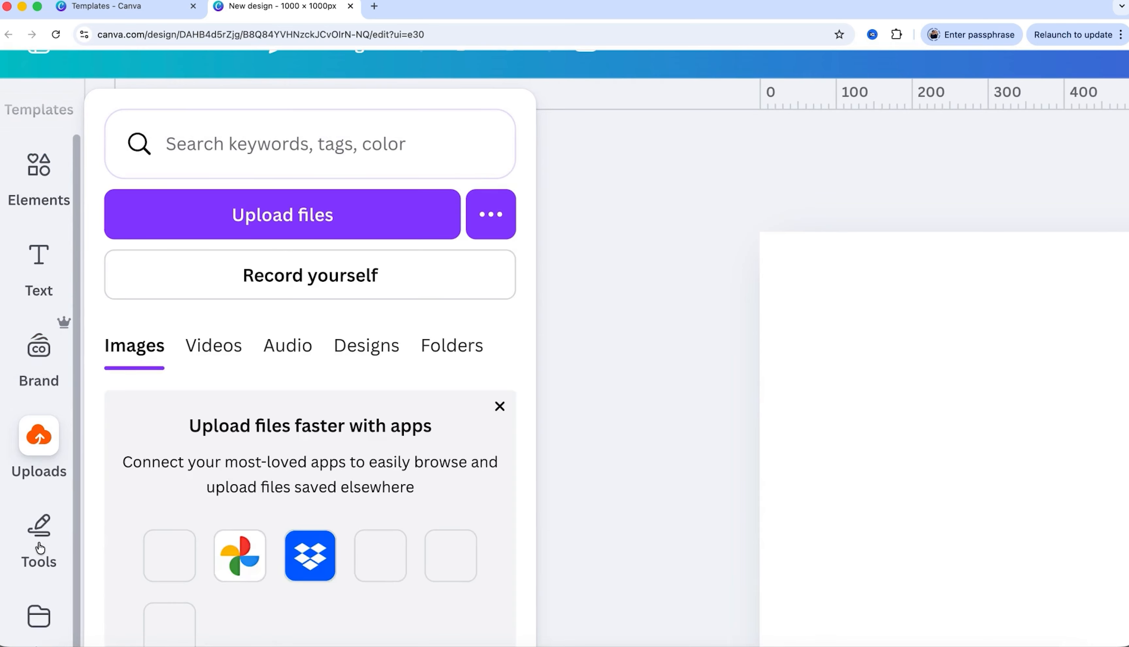
Step: Look through the drawing and table tools, Magic Media, uploads and existing projects
click(38, 540)
scroll(39, 546, down, 3)
scroll(39, 546, down, 2)
click(39, 554)
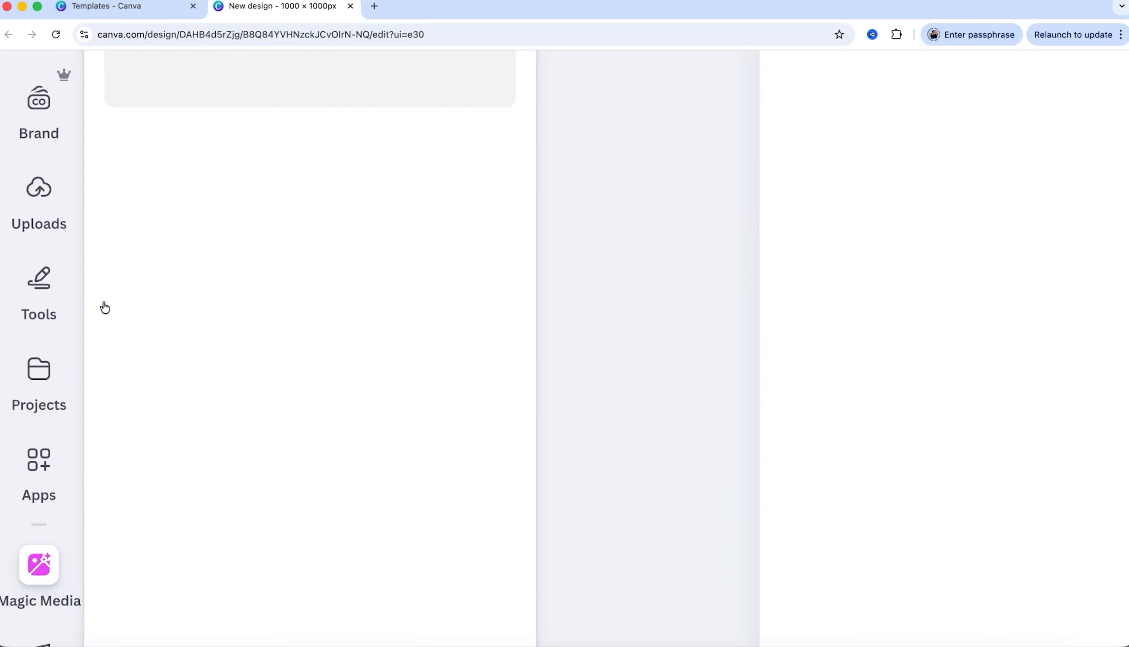
click(47, 224)
click(39, 372)
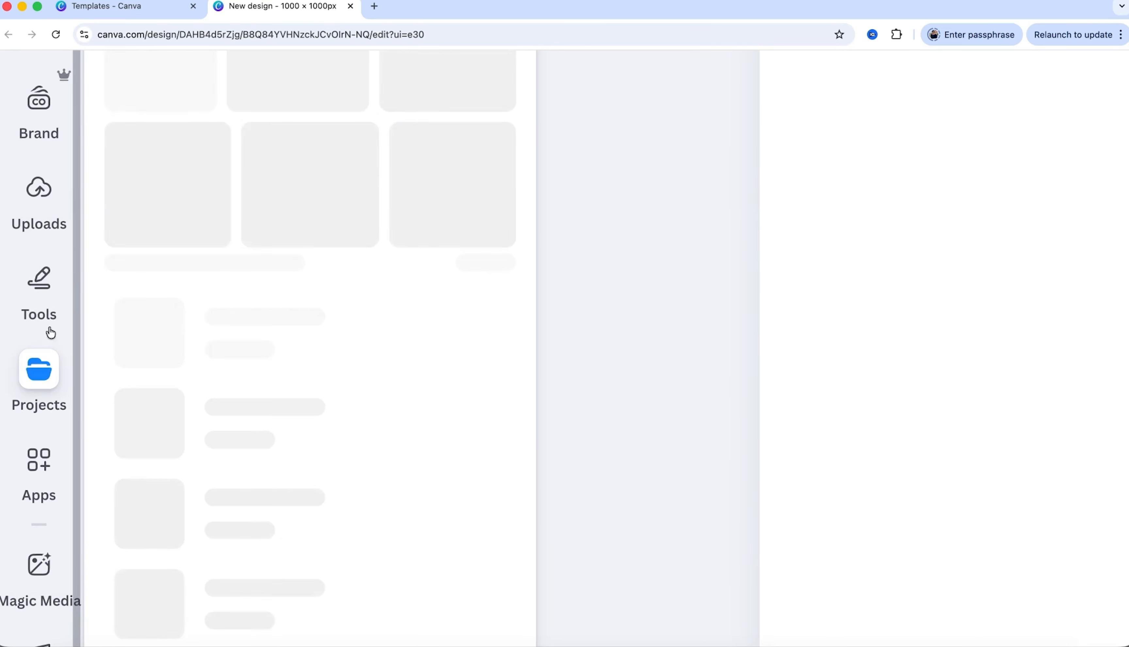
click(47, 292)
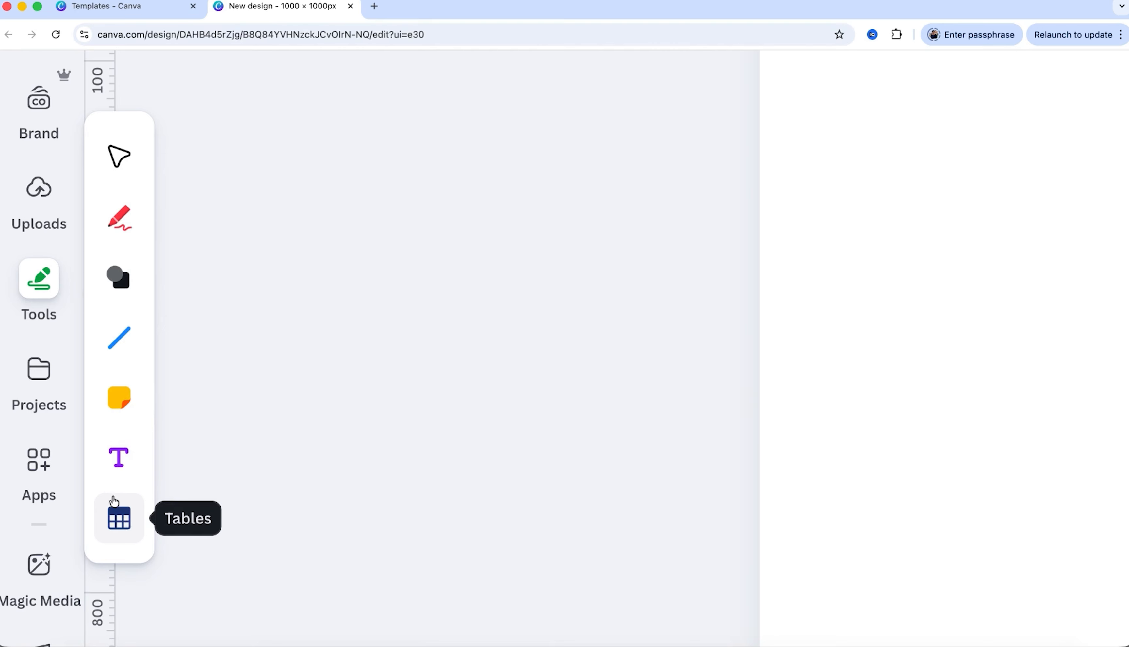
click(32, 372)
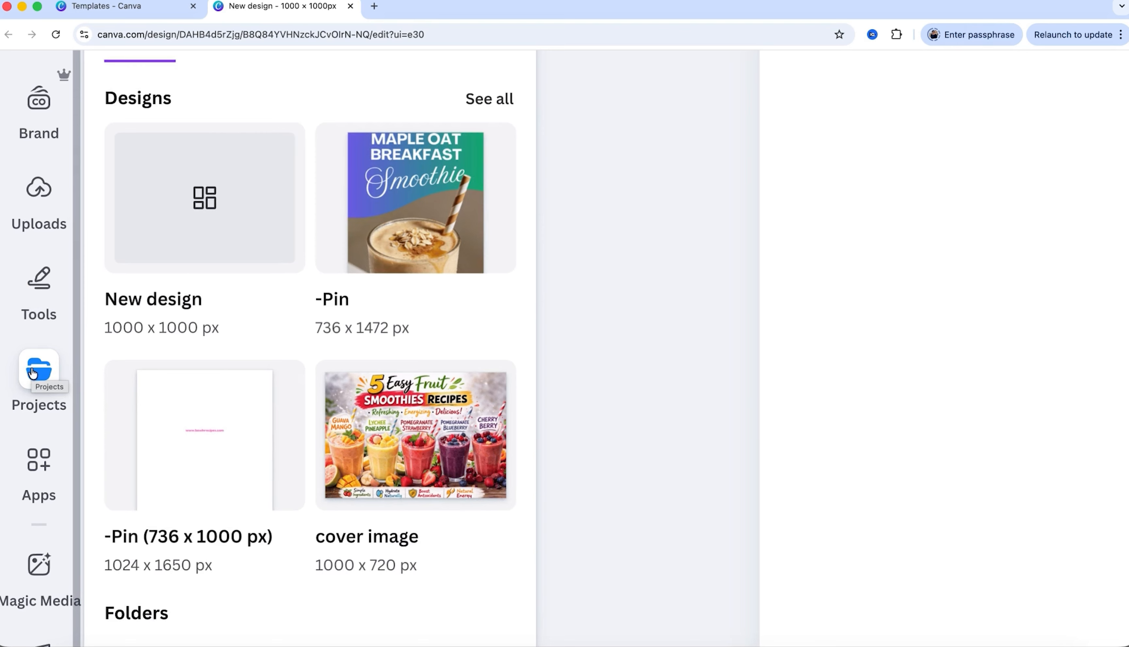
Step: Browse the available apps, including the trending ones and the More from Canva section
scroll(33, 371, down, 3)
click(44, 334)
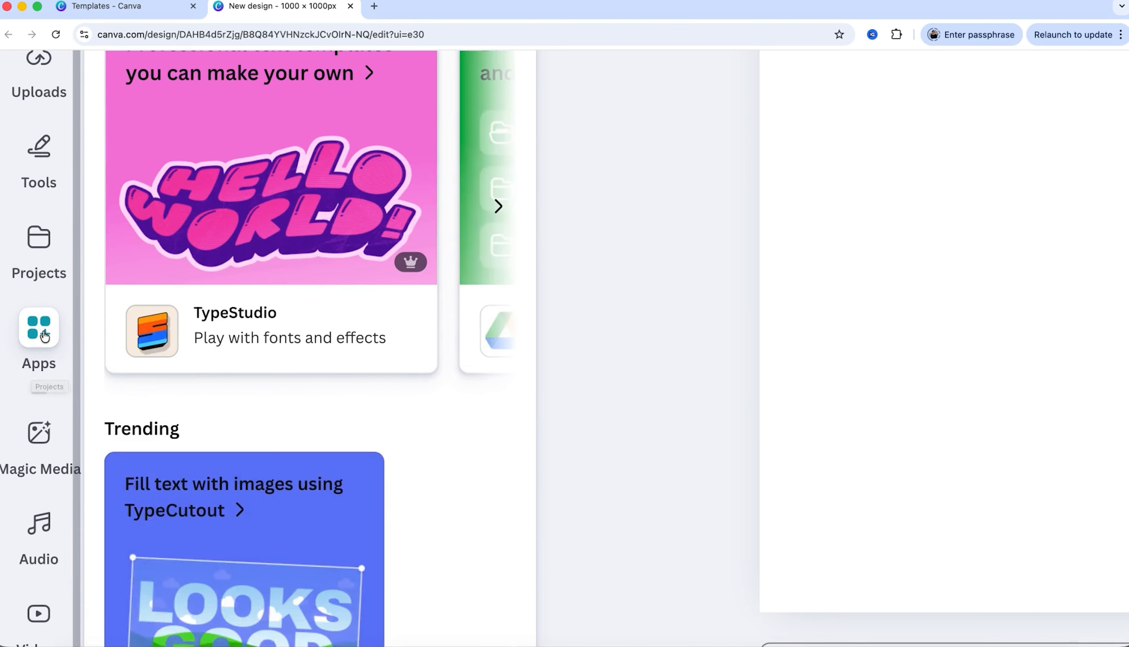
scroll(254, 322, down, 6)
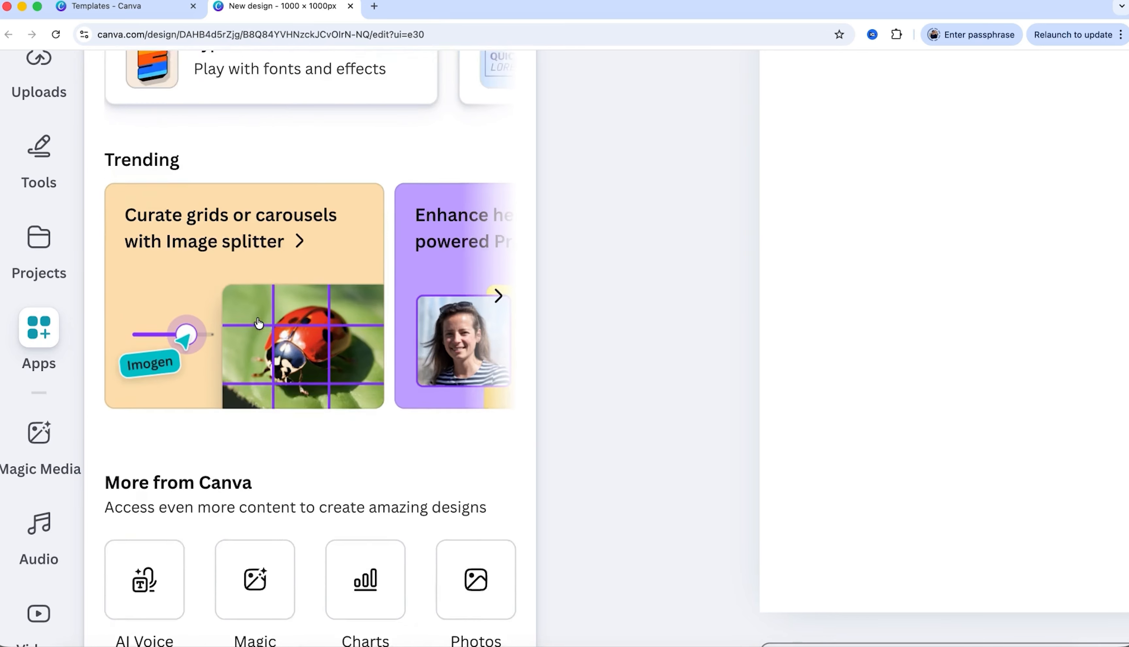
scroll(258, 323, down, 3)
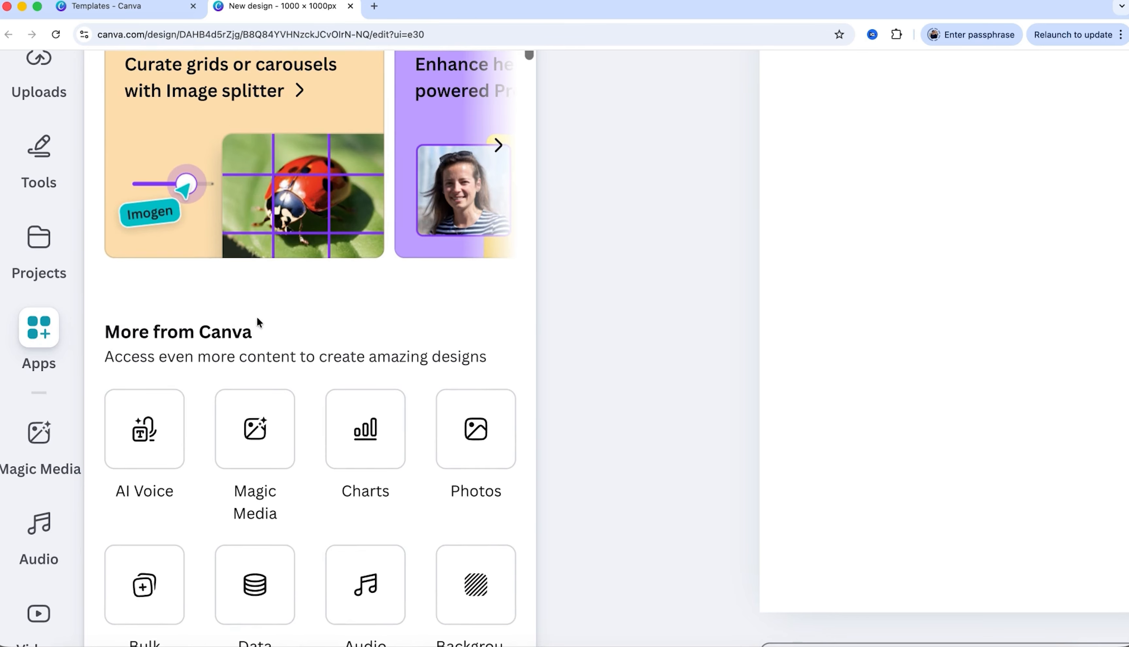
scroll(36, 493, down, 1)
Step: Browse the audio library, including voiceovers and the popular, happy and pop music tracks
click(32, 512)
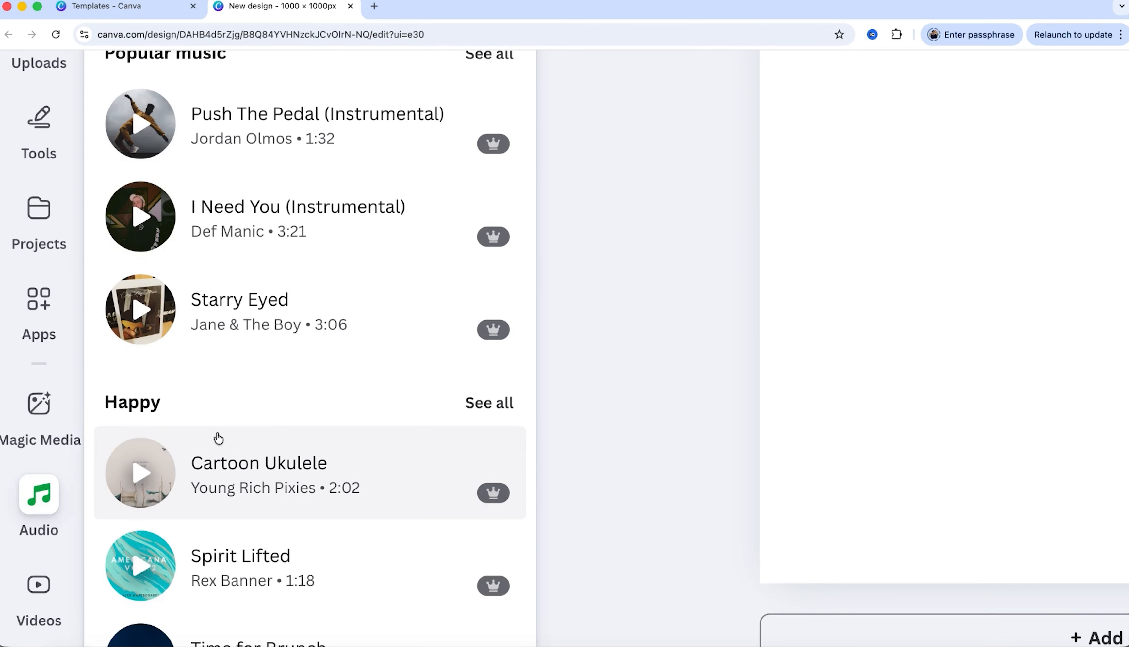
scroll(217, 435, up, 4)
mouse_move(498, 316)
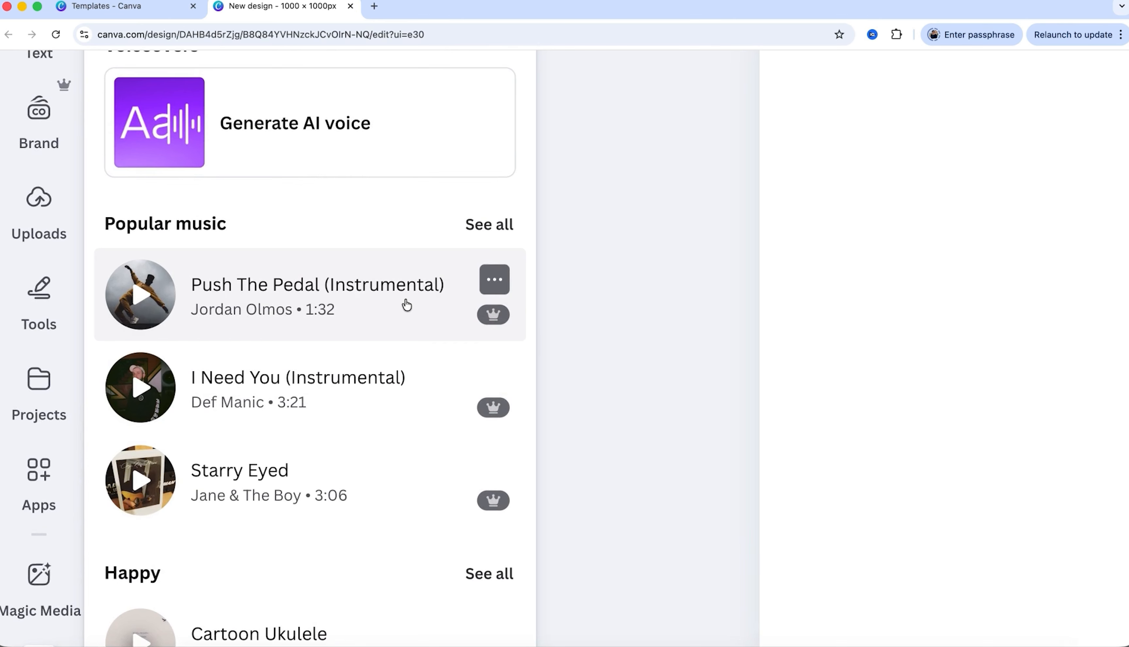
scroll(407, 305, up, 3)
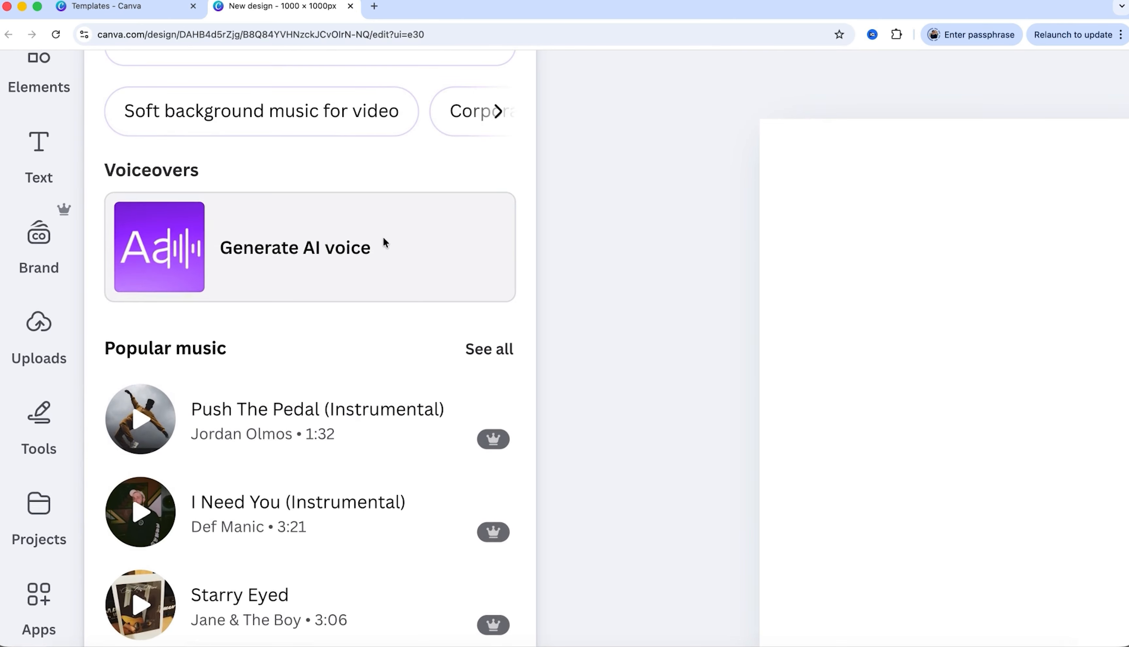
scroll(382, 236, down, 10)
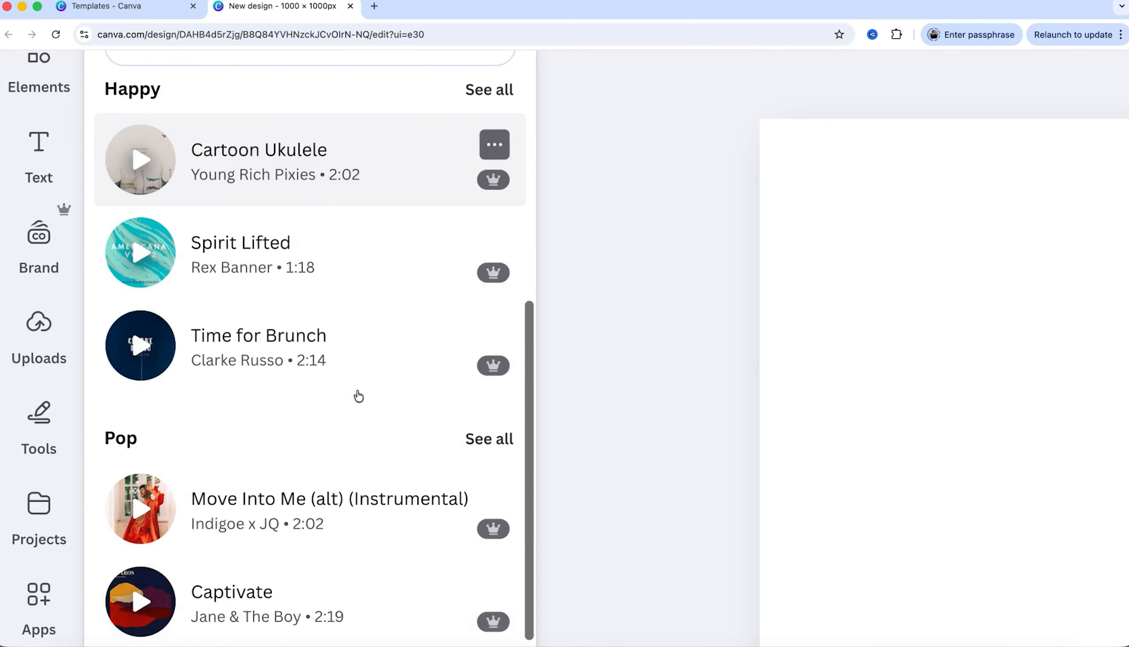
scroll(358, 395, up, 15)
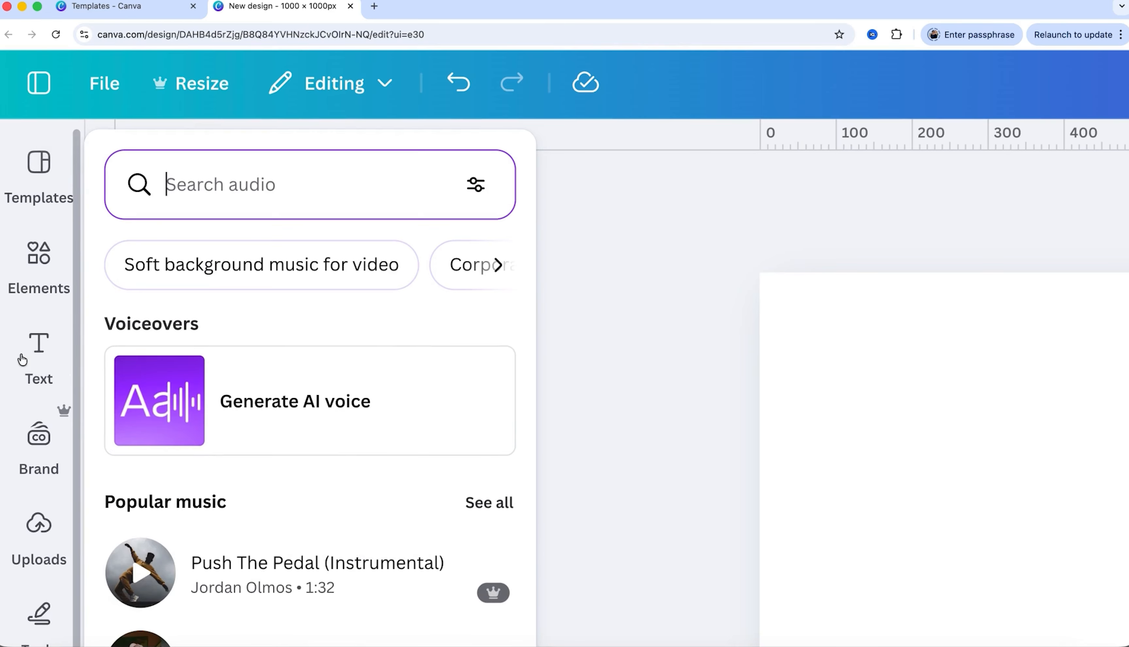
Step: Find the Black and White Fashion Sale Photo Collage Instagram Post template and apply it to the blank page
click(43, 161)
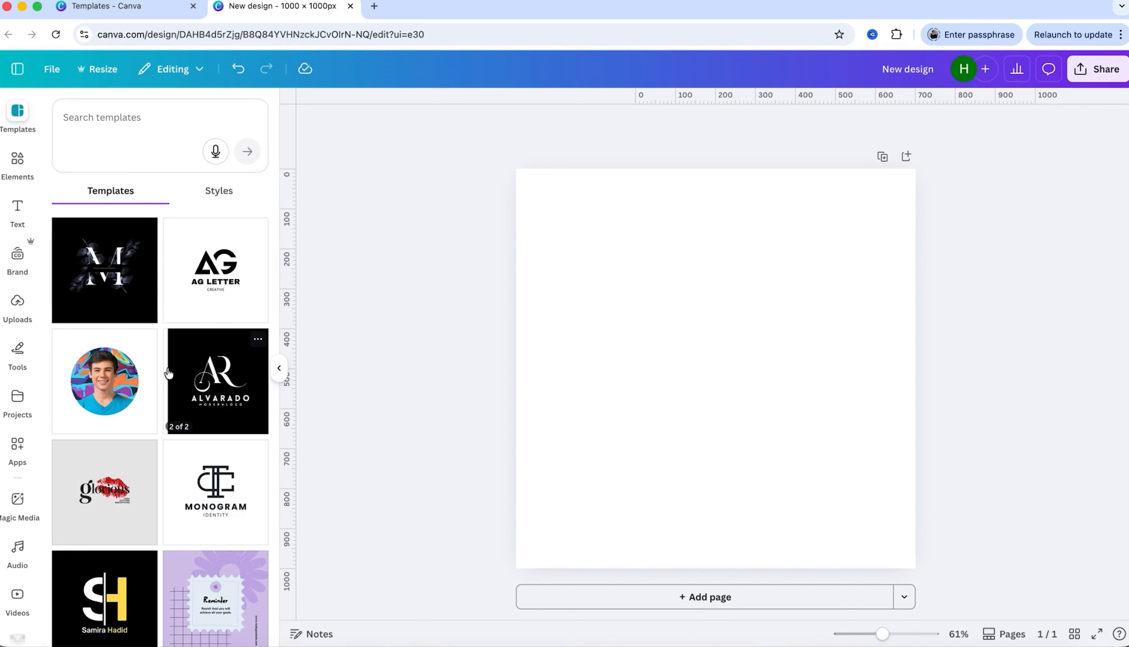
scroll(168, 372, down, 10)
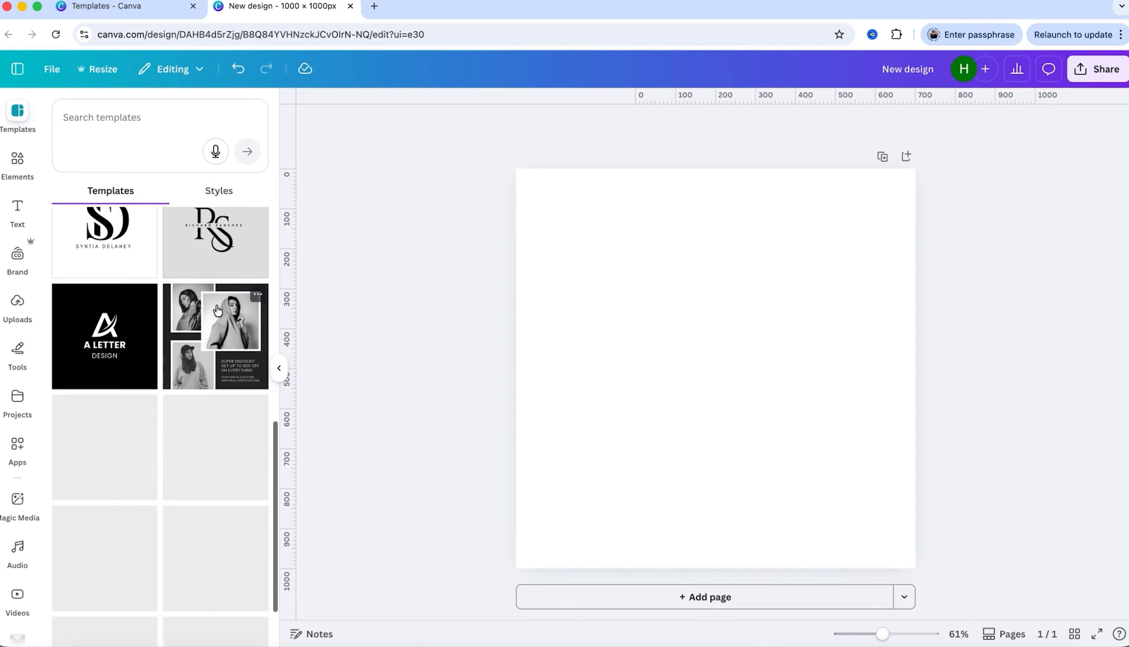
click(212, 345)
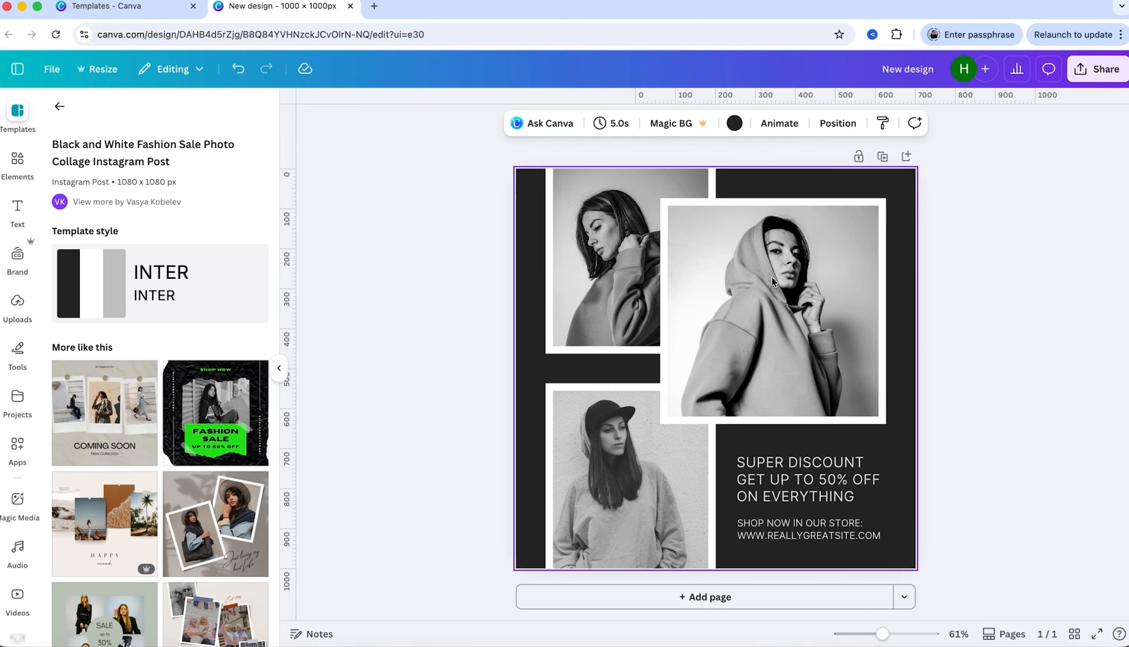
click(977, 431)
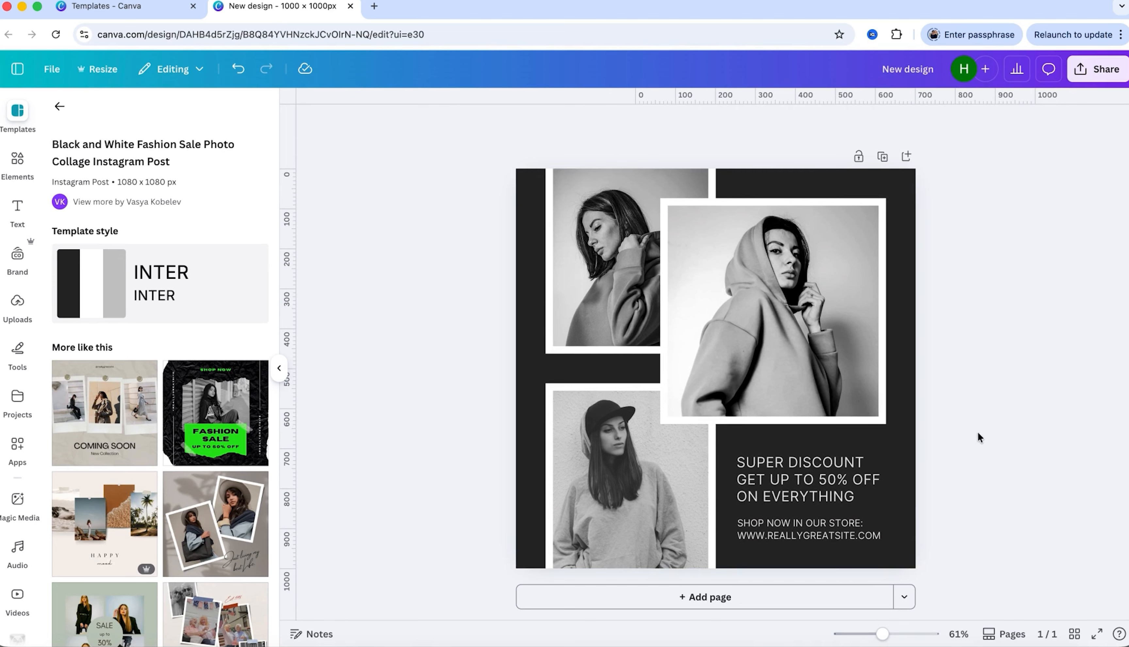
Step: Delete only the image from the large portrait frame and undo the deletion
click(816, 336)
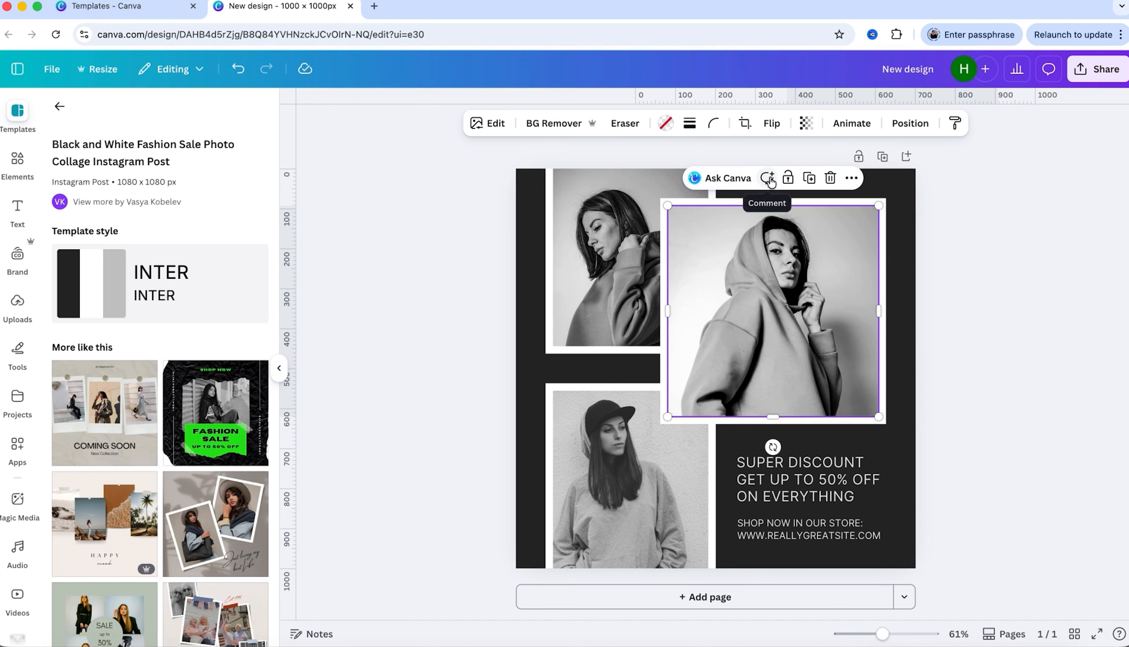
click(830, 180)
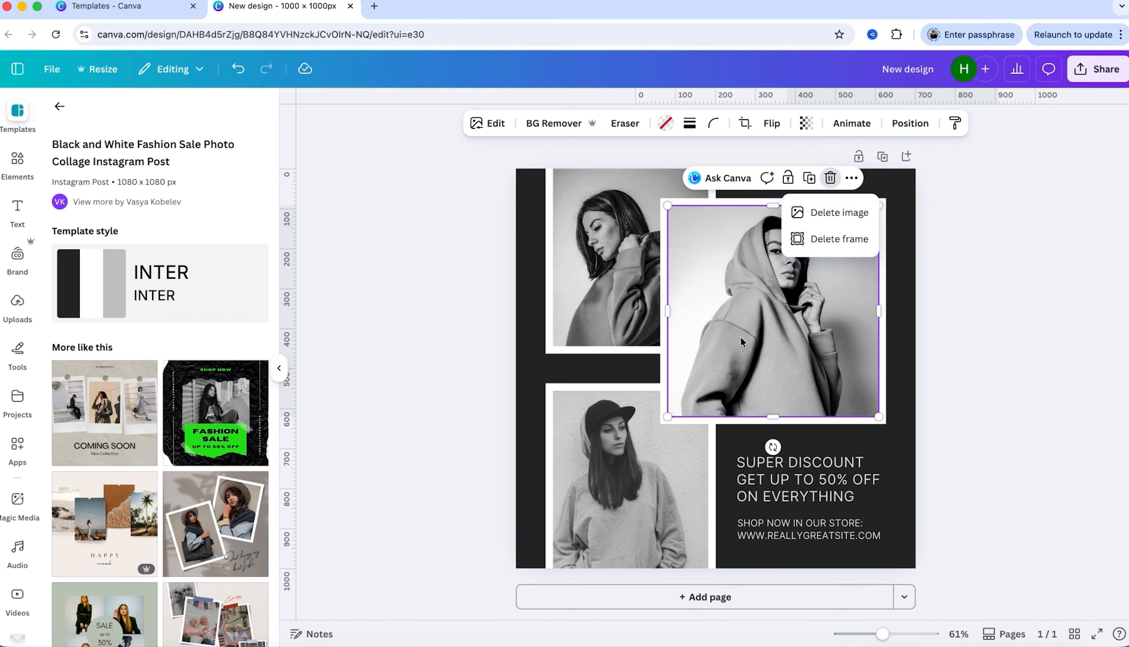
click(847, 212)
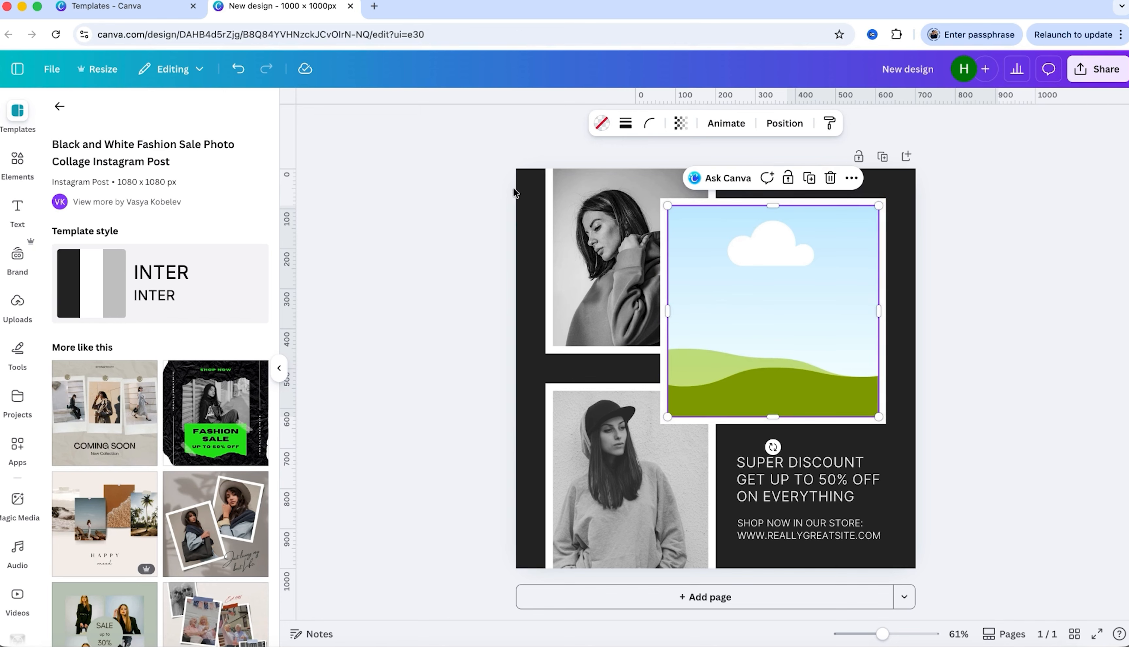
click(238, 69)
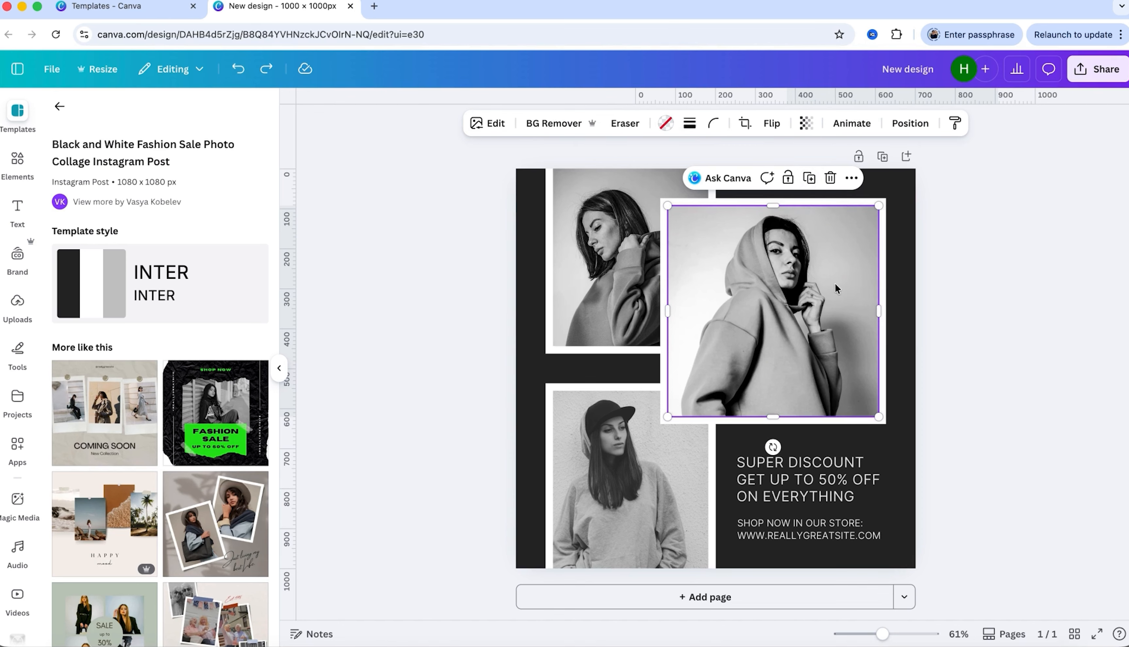
Step: Try duplicating the large framed portrait and moving the copy slightly down
click(808, 178)
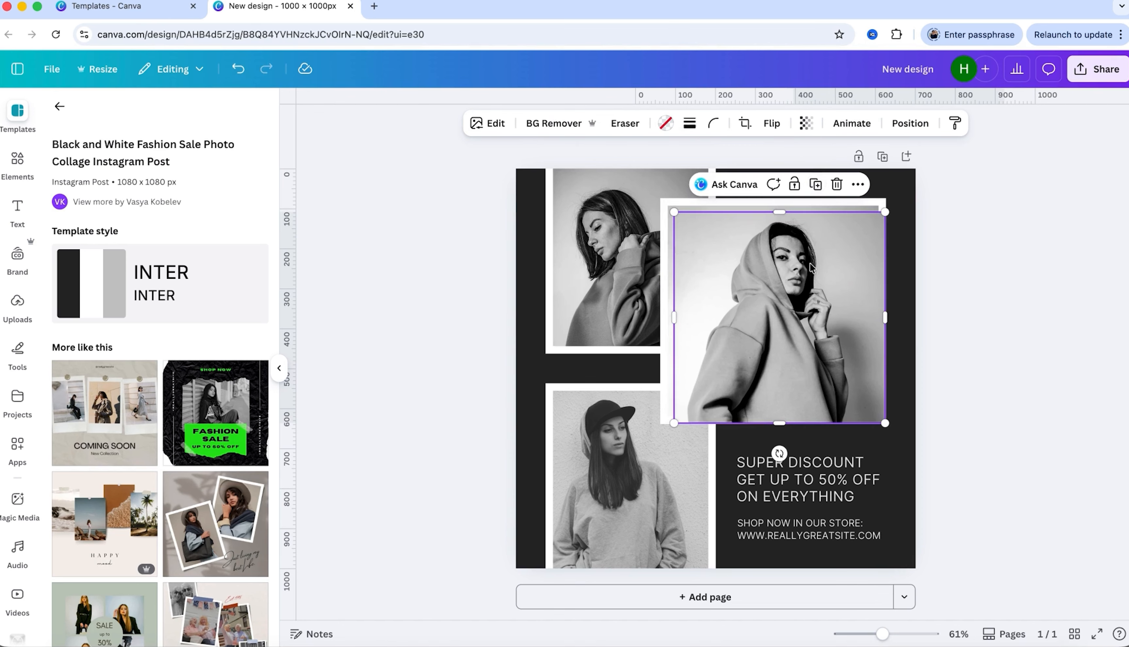
mouse_move(810, 264)
mouse_down()
mouse_move(769, 301)
mouse_move(840, 309)
mouse_move(811, 283)
mouse_up()
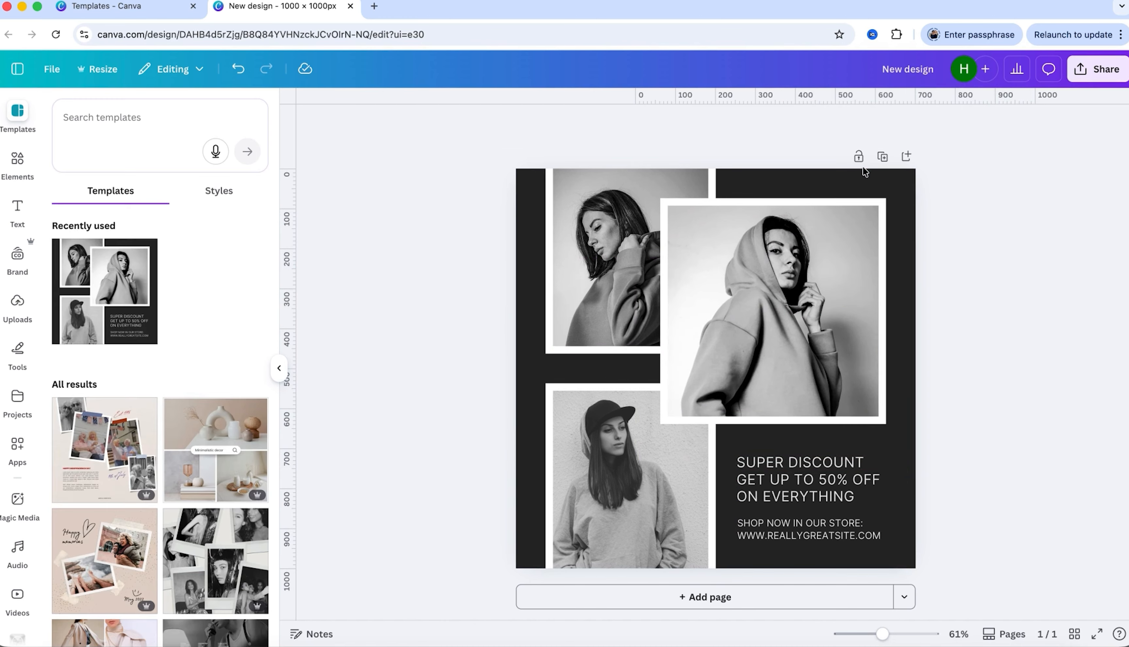
Step: Duplicate the collage page and add an empty third page after the copy
click(883, 158)
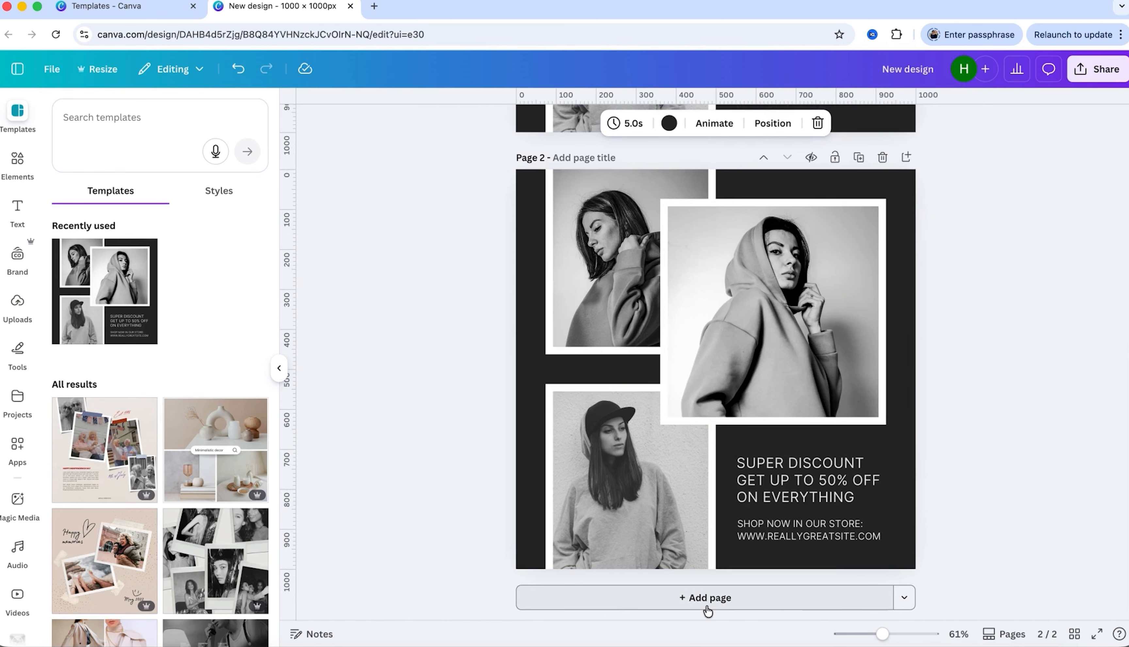
click(777, 598)
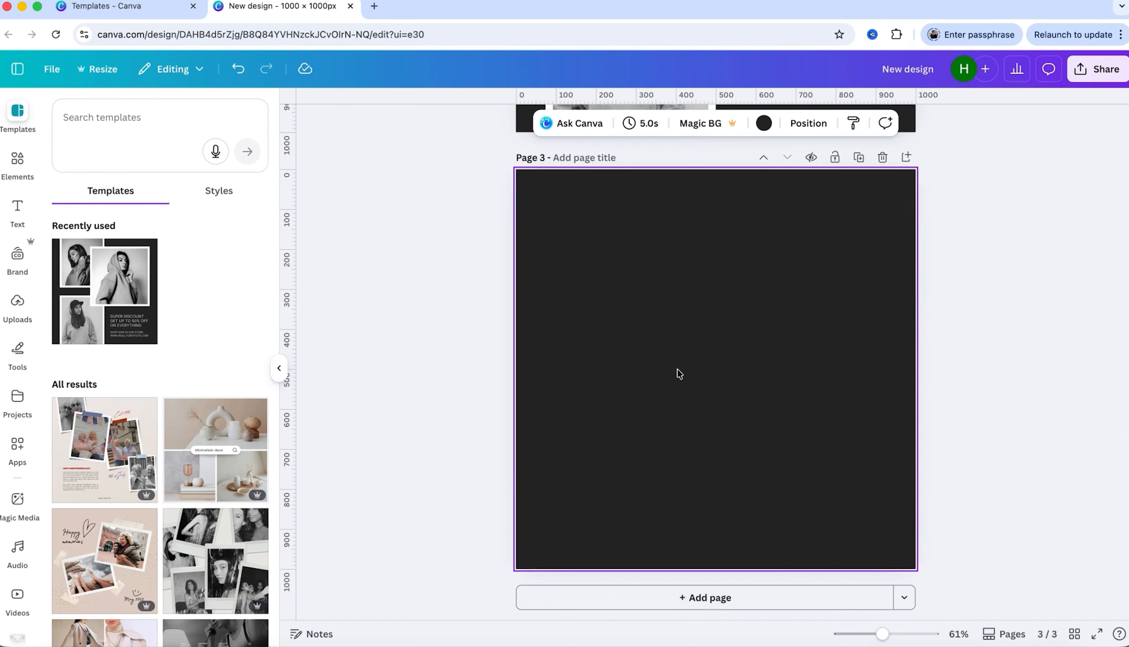
Step: Try light green and cyan from the default solid colors as the background of page 3
click(763, 123)
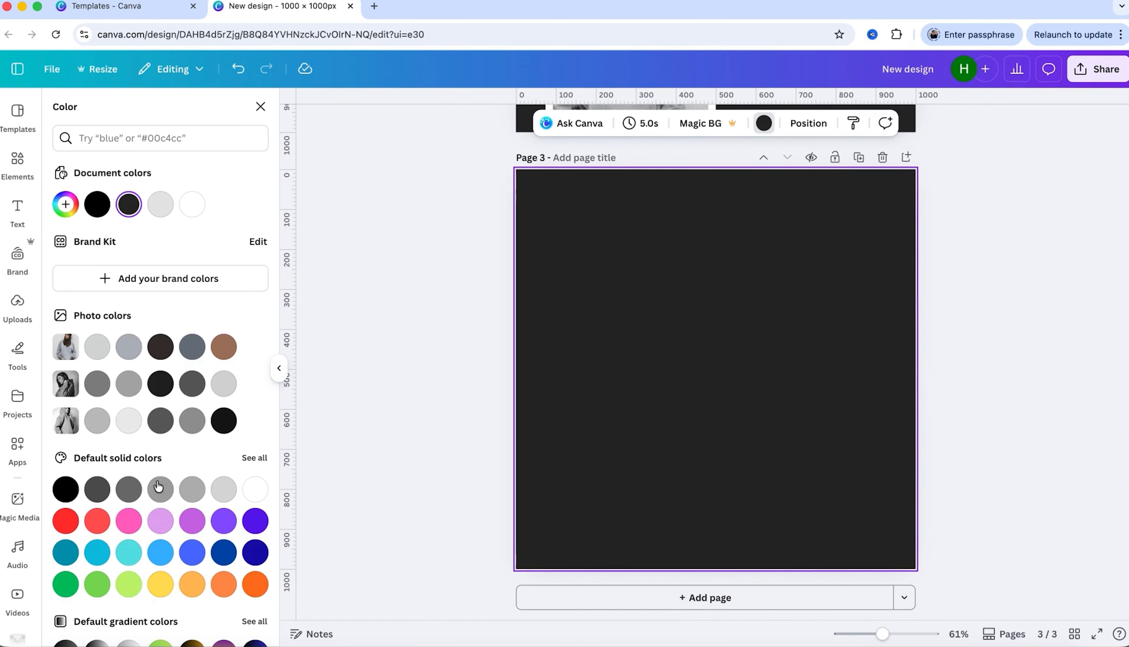
scroll(158, 487, down, 3)
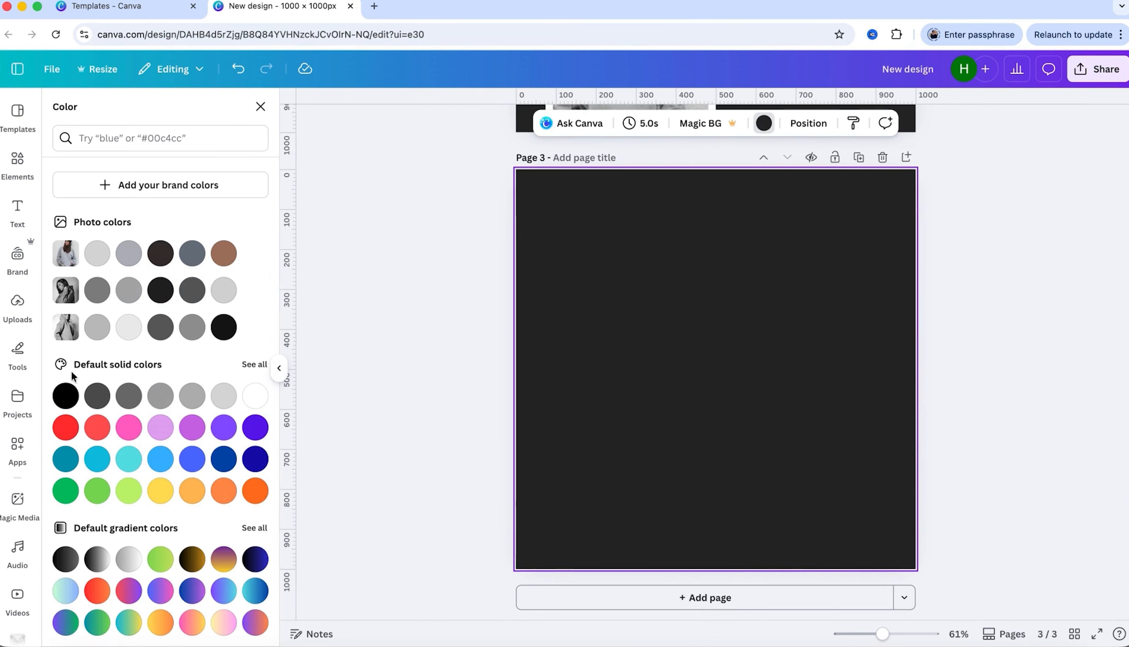
click(131, 492)
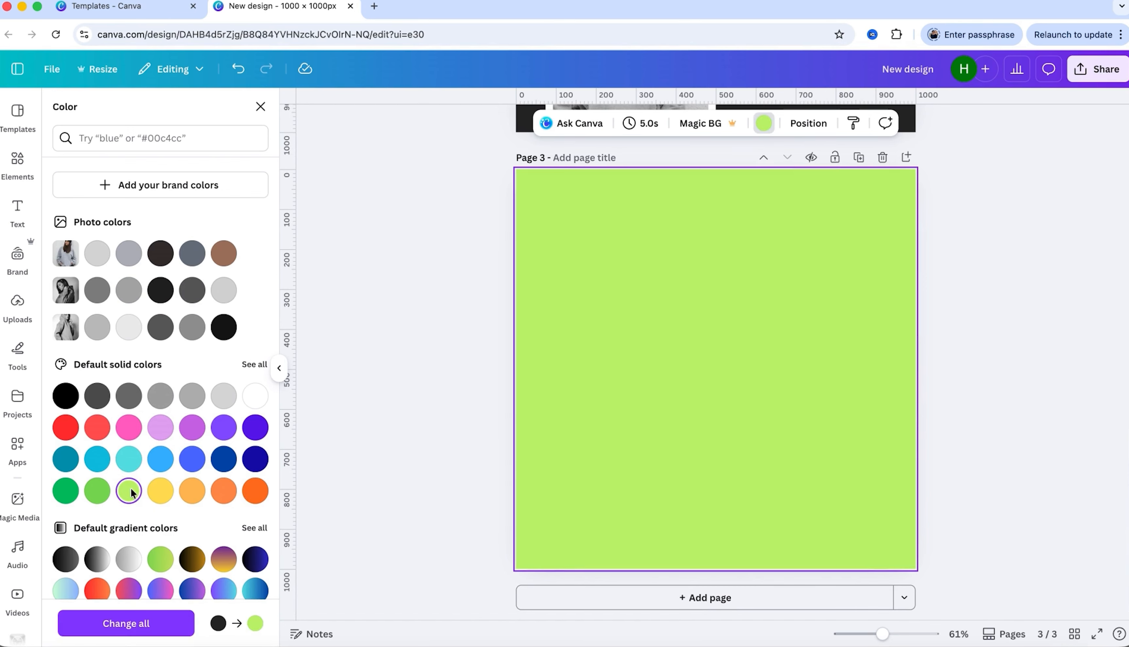
click(102, 463)
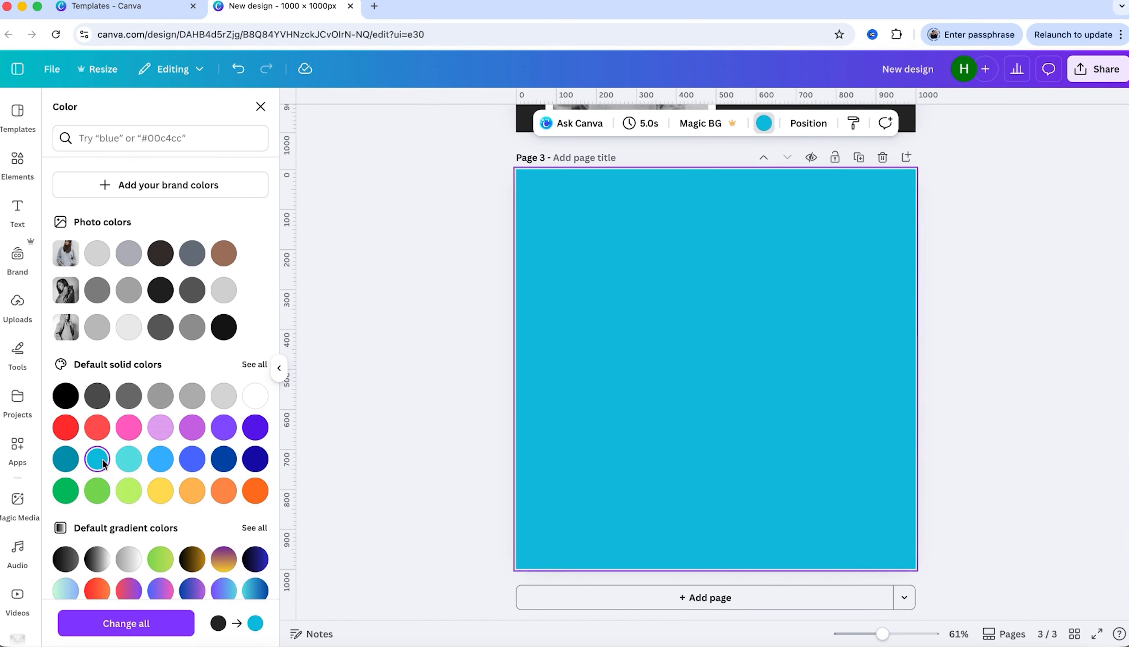
Step: Try red and other shades from the full default solid color set on page 3's background, settling on bright purple
click(255, 365)
scroll(189, 453, down, 2)
scroll(189, 453, up, 2)
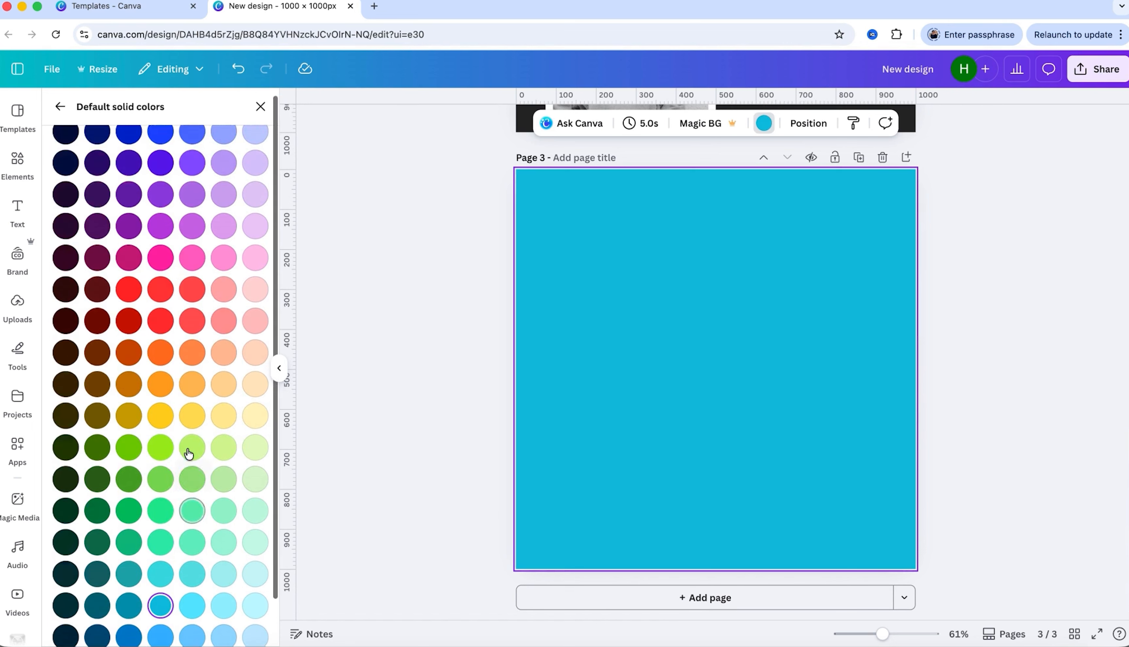
click(162, 328)
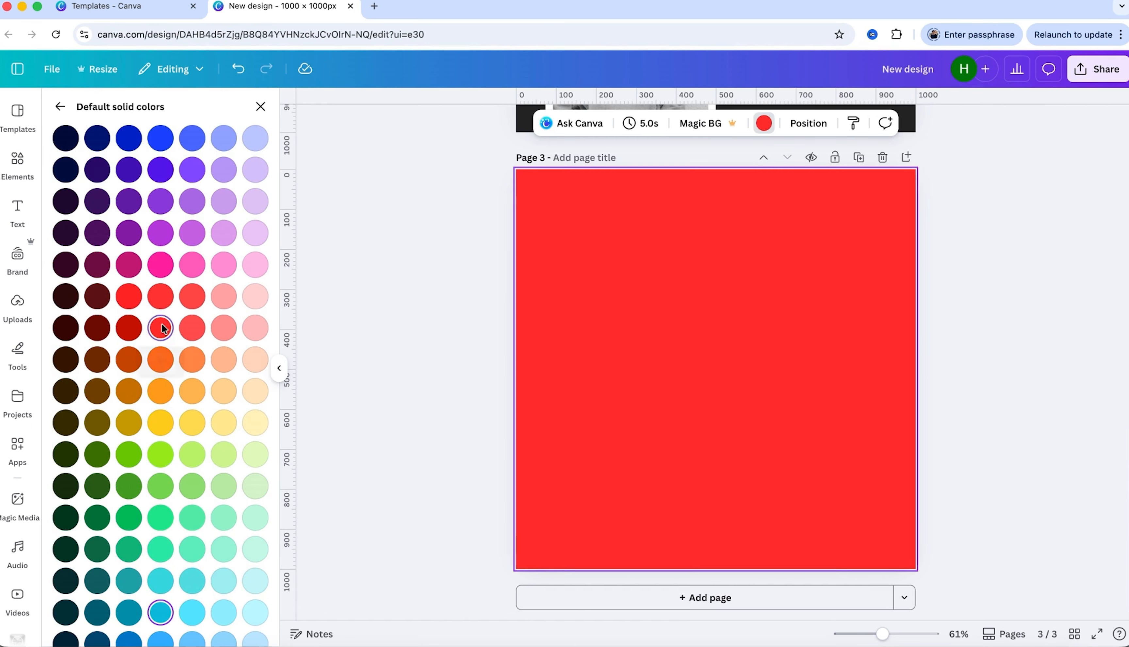
click(159, 239)
click(194, 171)
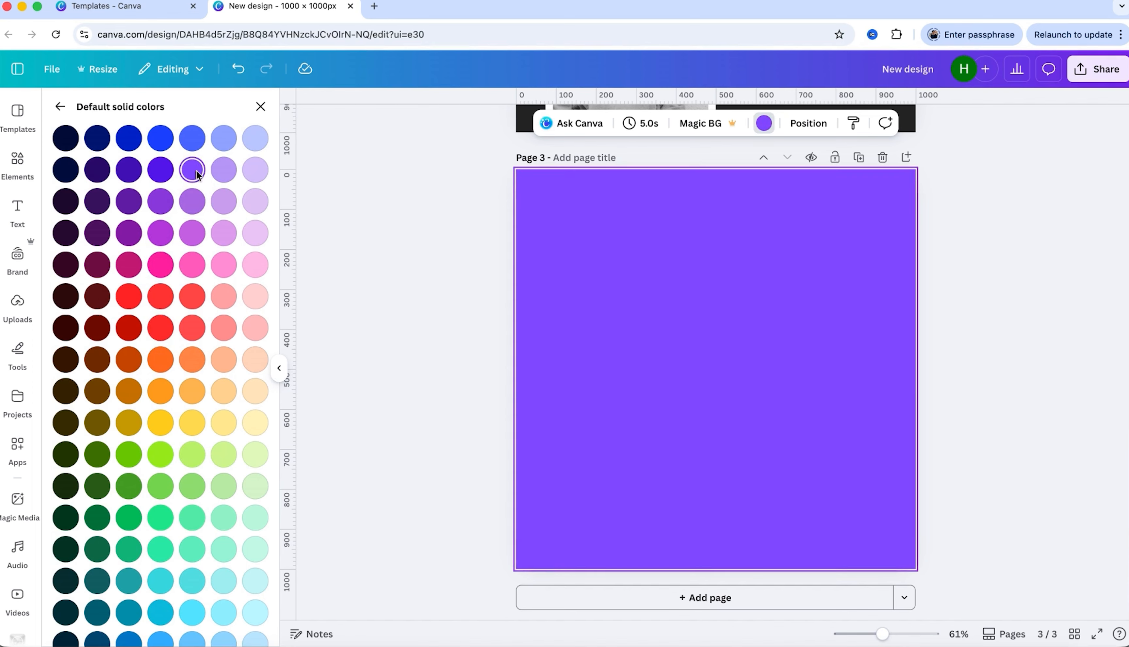
Step: Try several default gradients, including purple-pink-yellow, as page 3's background, settling on the blue-to-purple one
click(63, 108)
scroll(149, 430, down, 3)
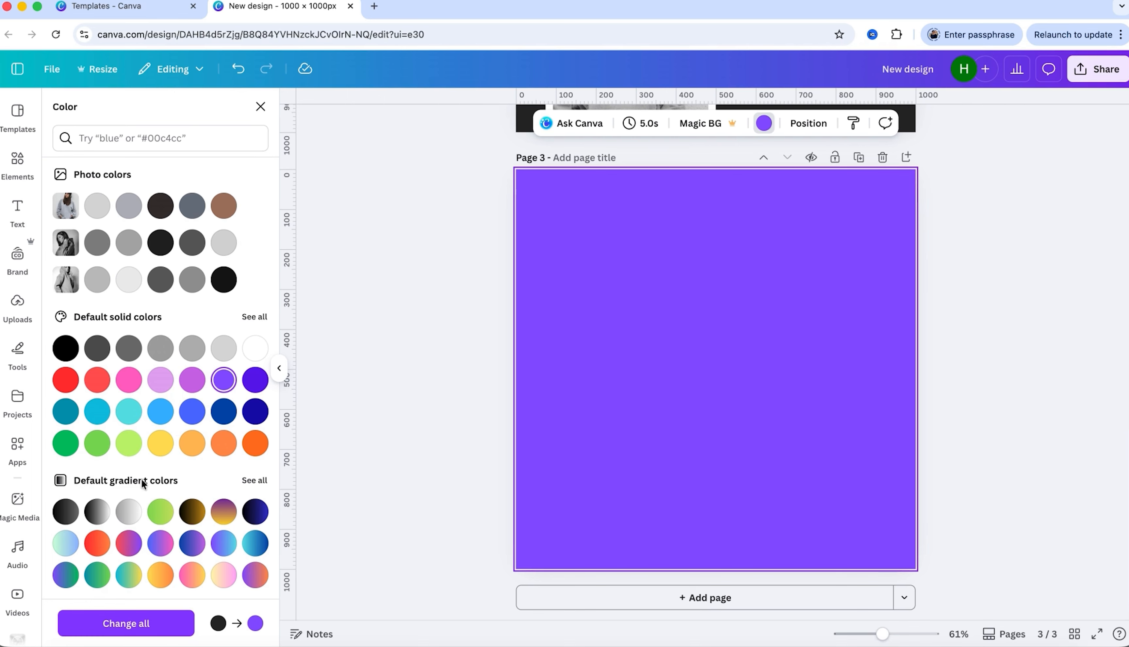
click(254, 480)
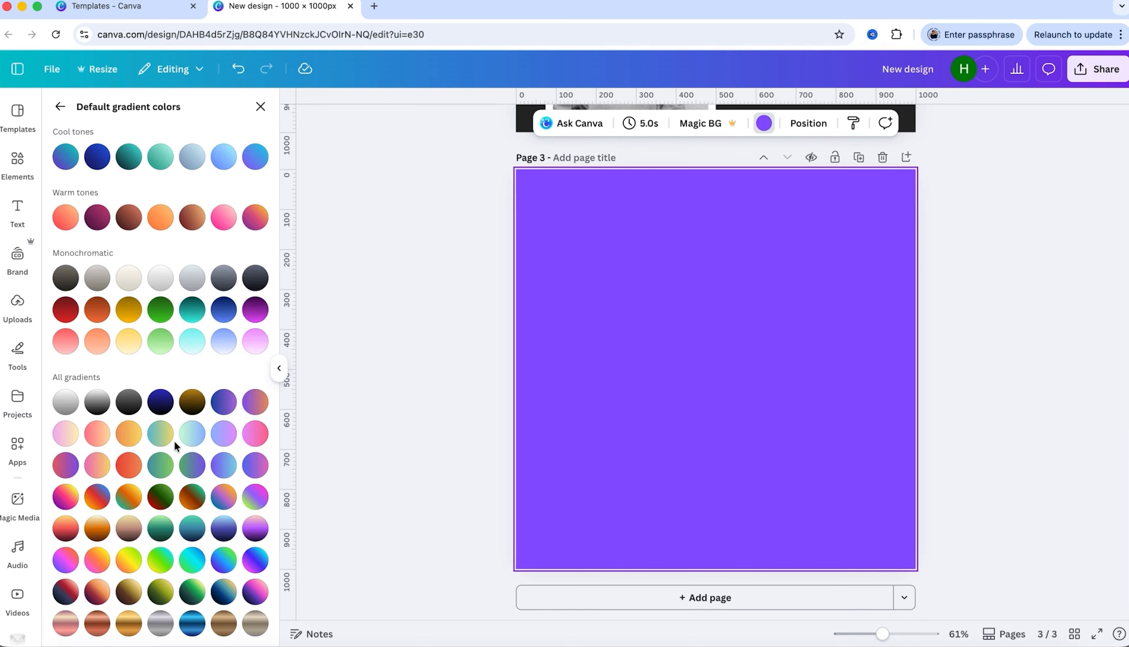
scroll(173, 440, down, 1)
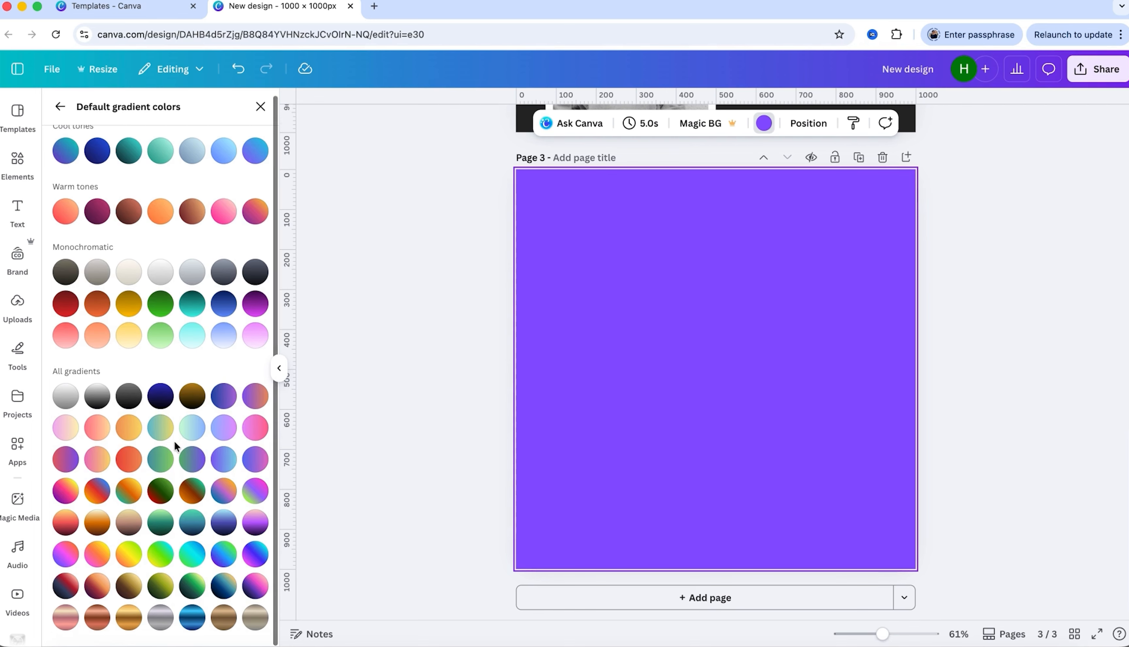
click(69, 492)
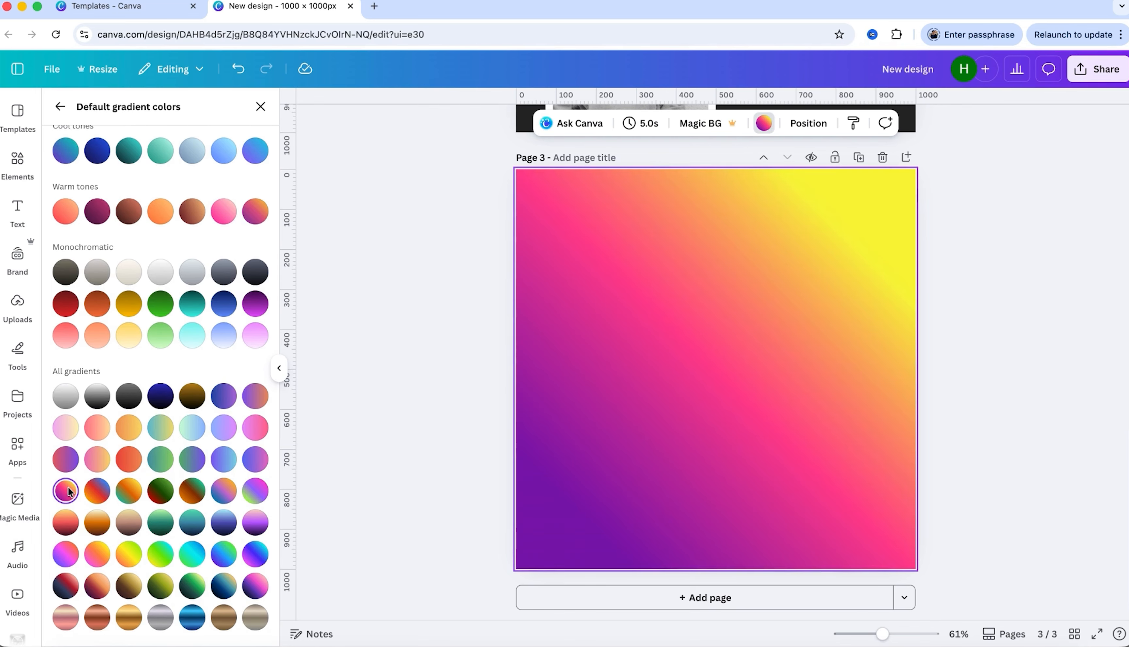
click(162, 464)
click(223, 396)
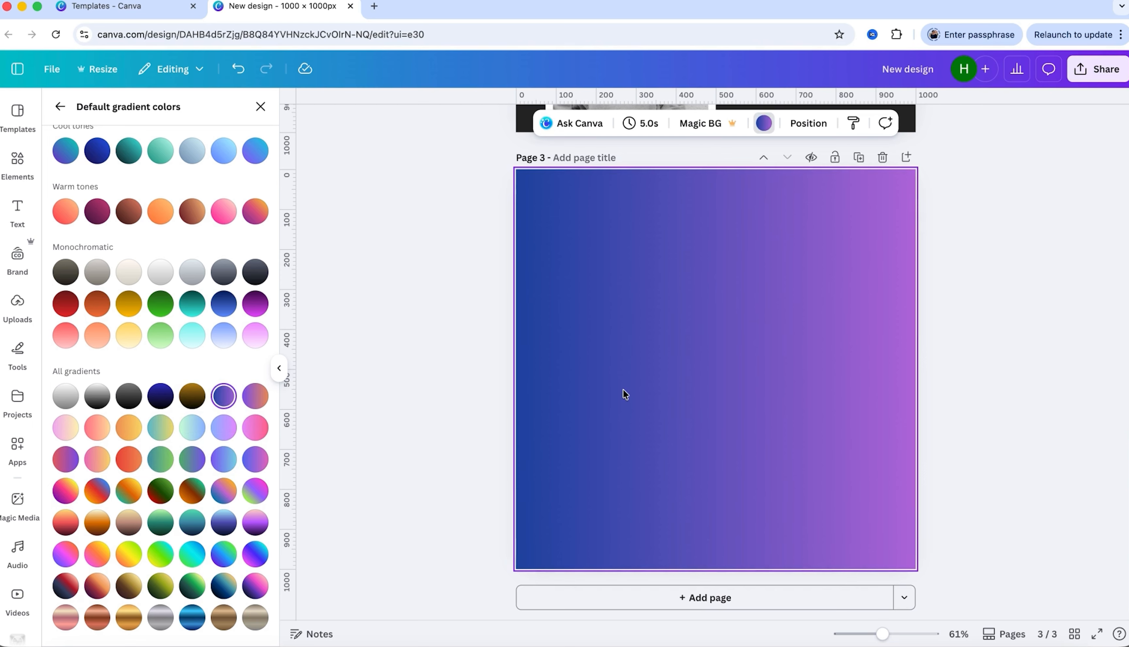
click(59, 106)
Step: Browse the element categories and add the upright hexagon from the polygon shapes to page 3
click(17, 159)
click(28, 258)
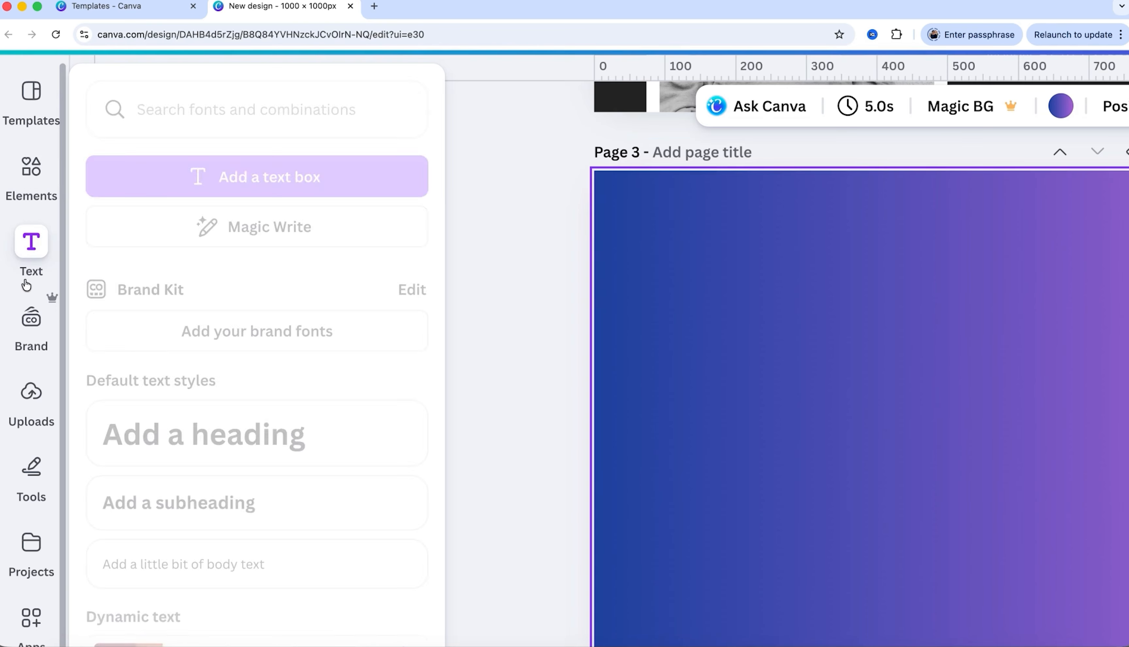
click(30, 179)
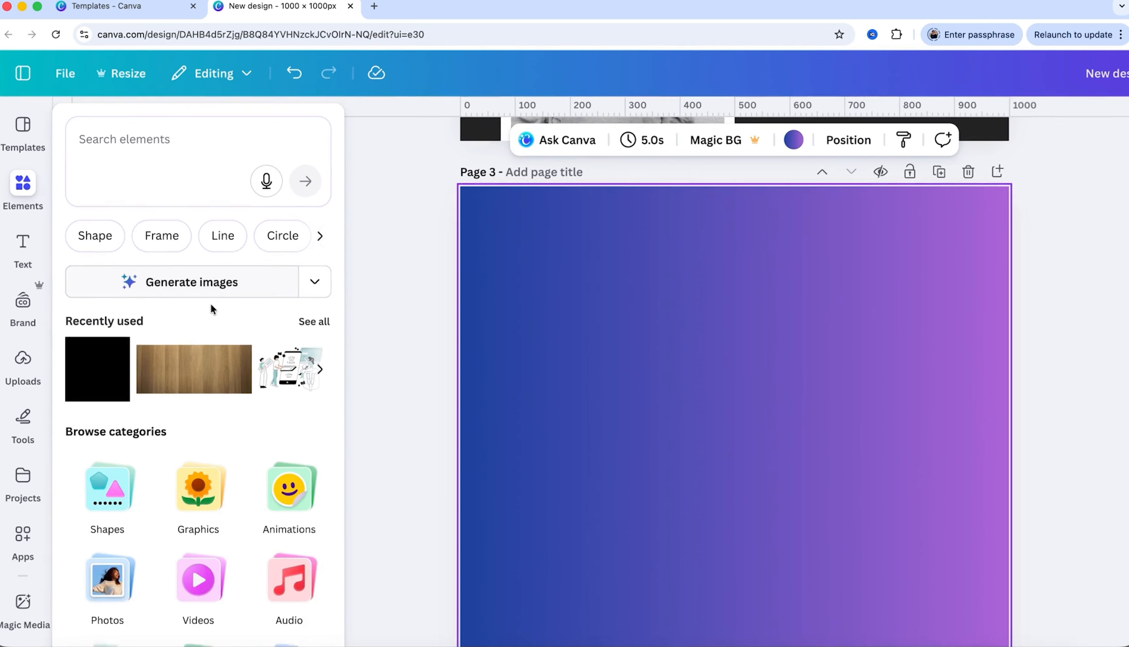
scroll(212, 309, down, 3)
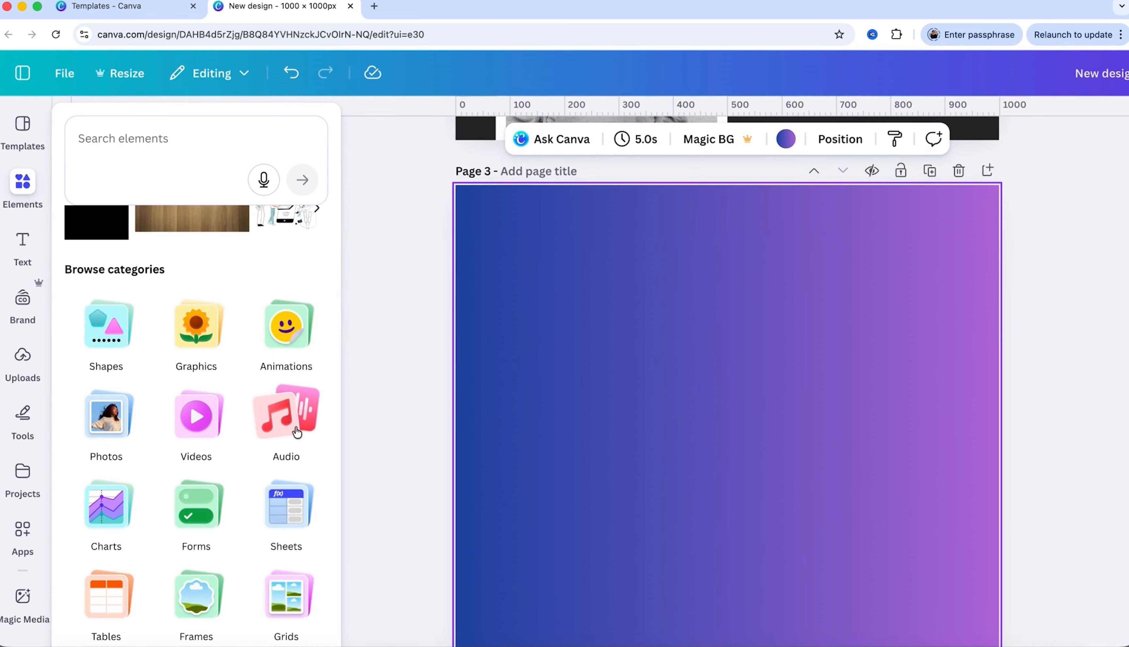
scroll(255, 518, down, 1)
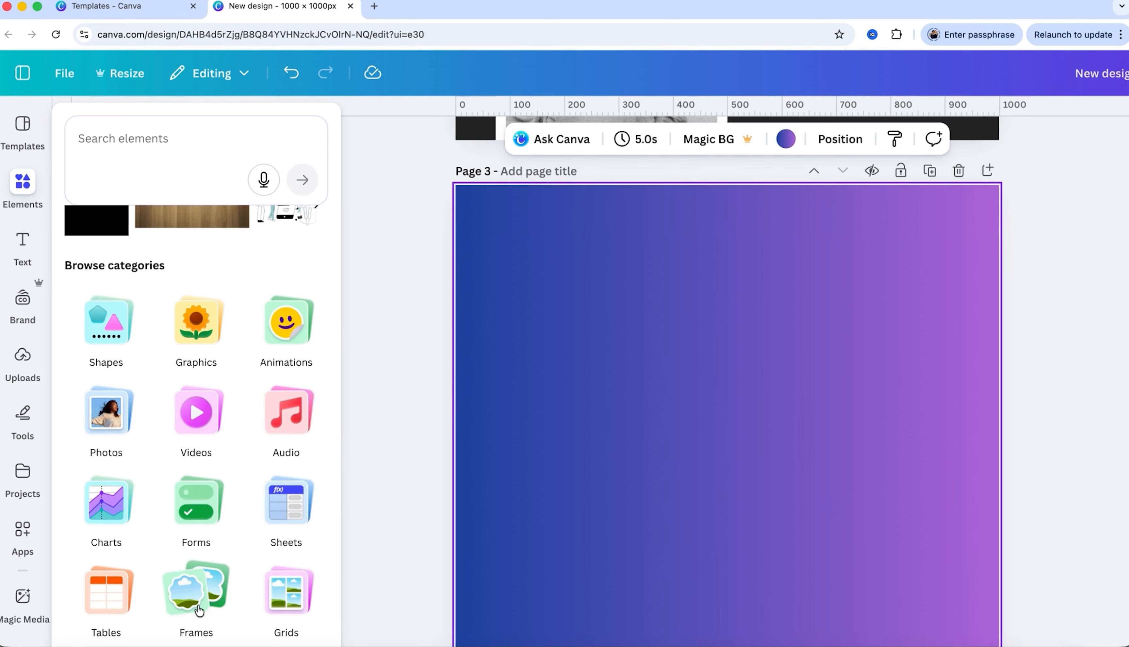
scroll(212, 491, up, 3)
click(109, 415)
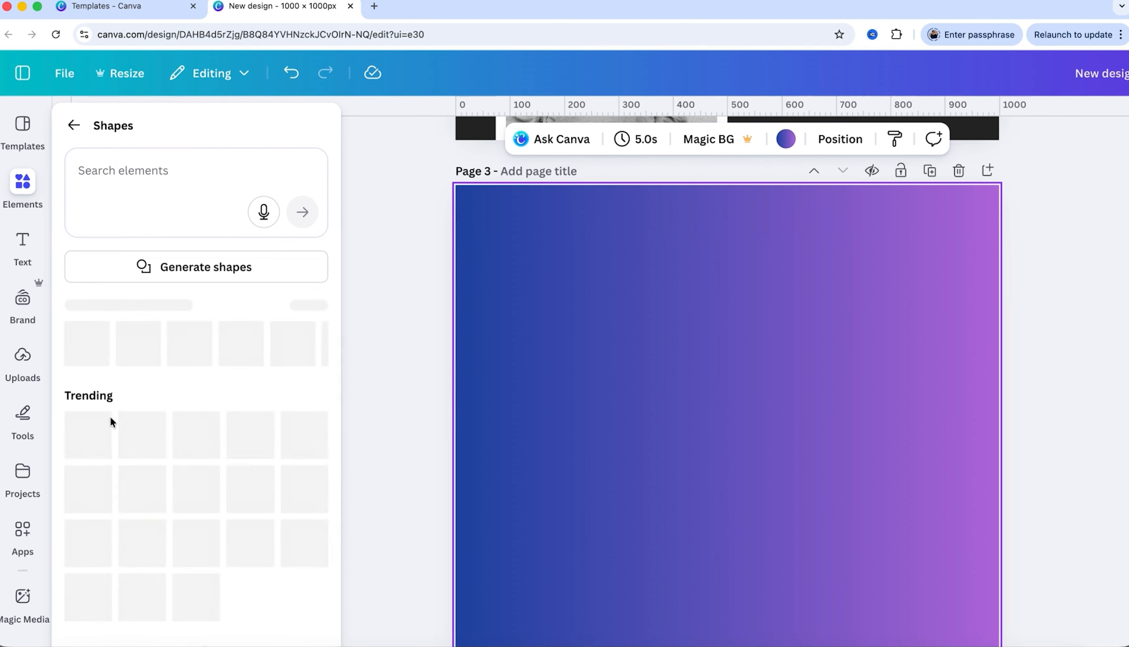
scroll(224, 446, down, 5)
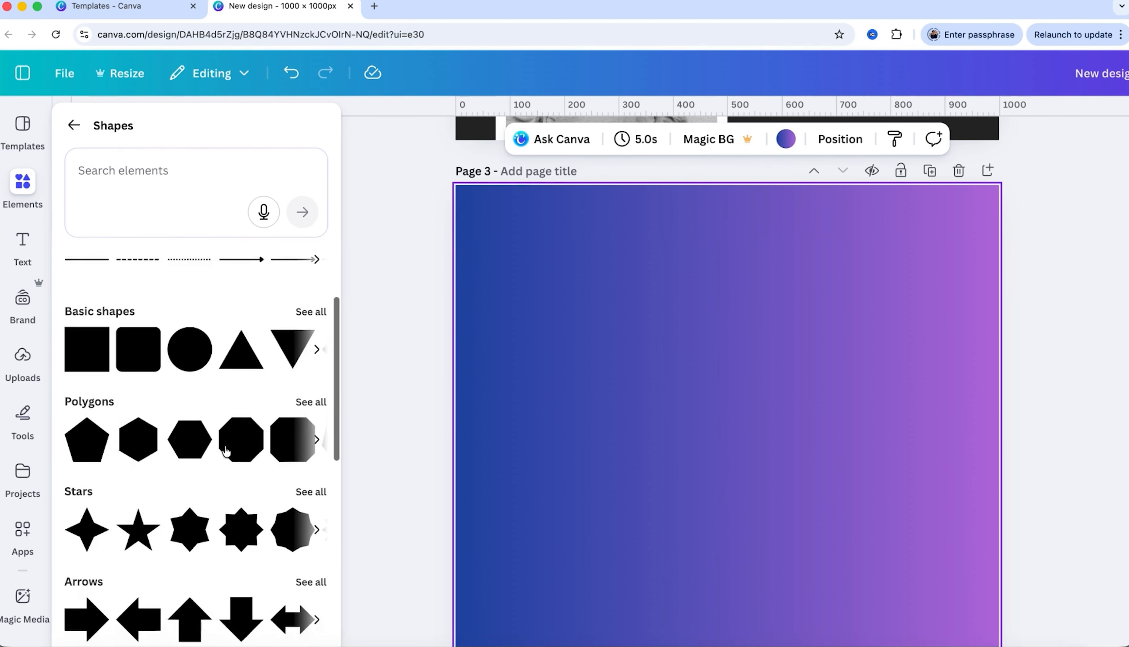
click(138, 464)
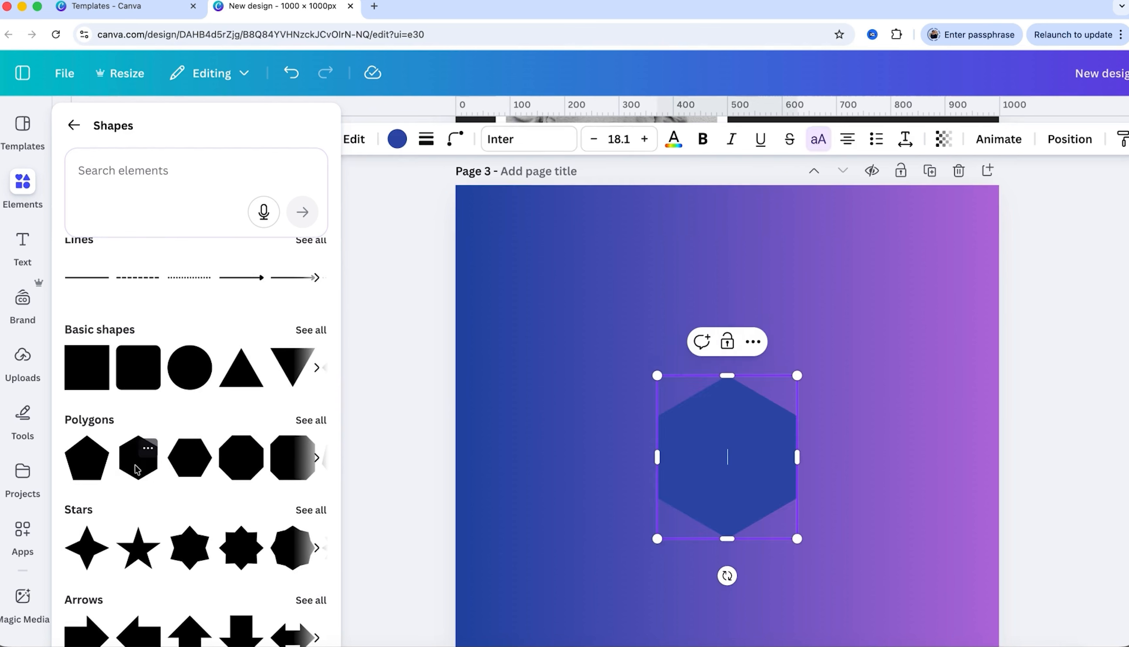
click(1061, 398)
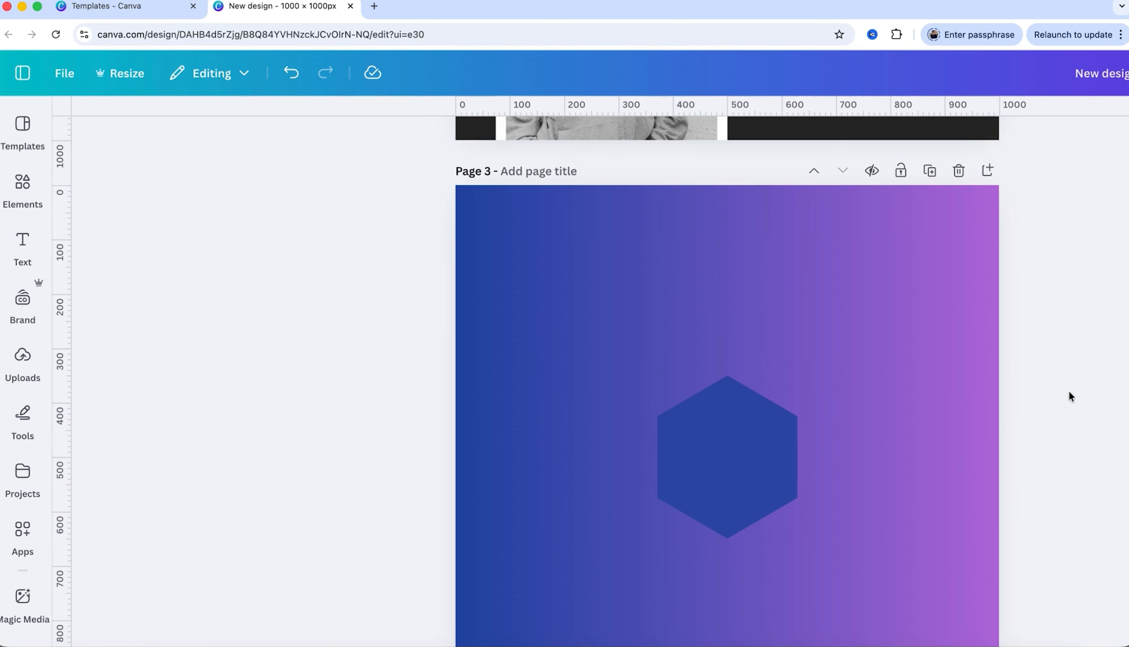
Step: Enlarge the hexagon from its lower-left and upper-right corners to about 610 px wide, covering much of page 3
click(757, 455)
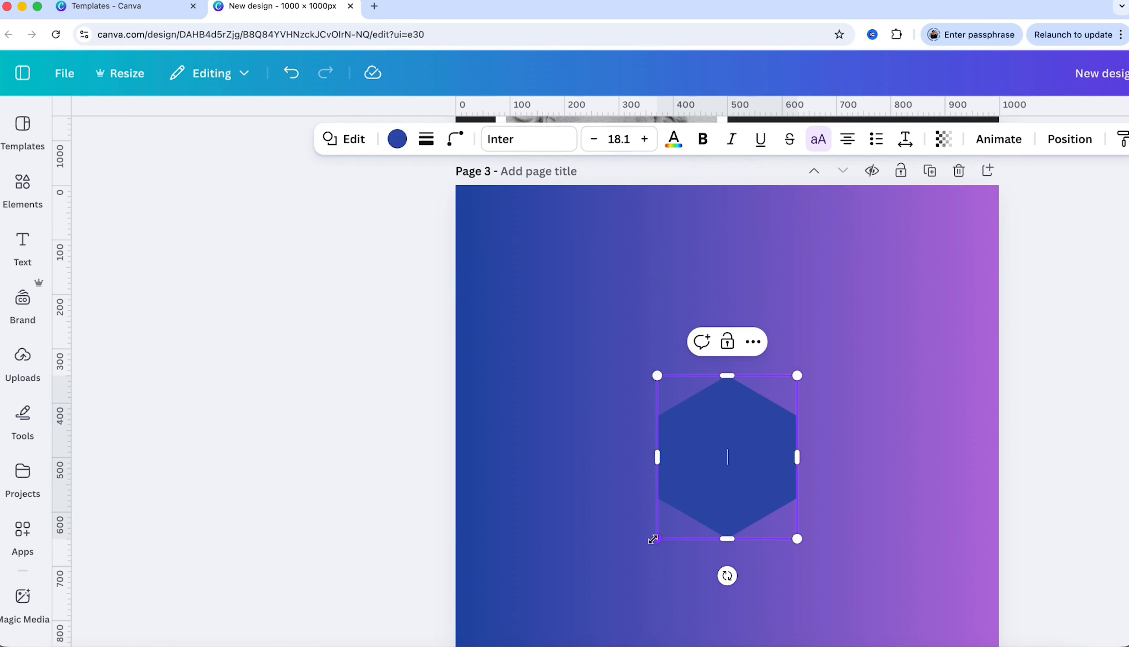
drag(657, 539, 552, 615)
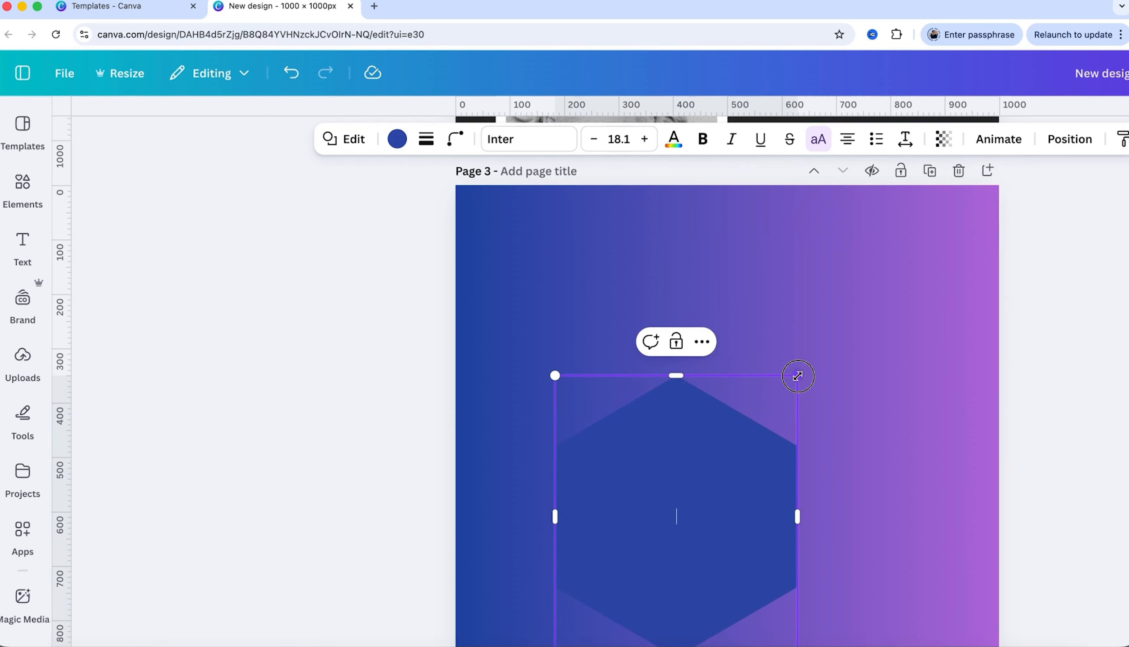
drag(797, 375, 889, 271)
key(super+minus)
click(640, 385)
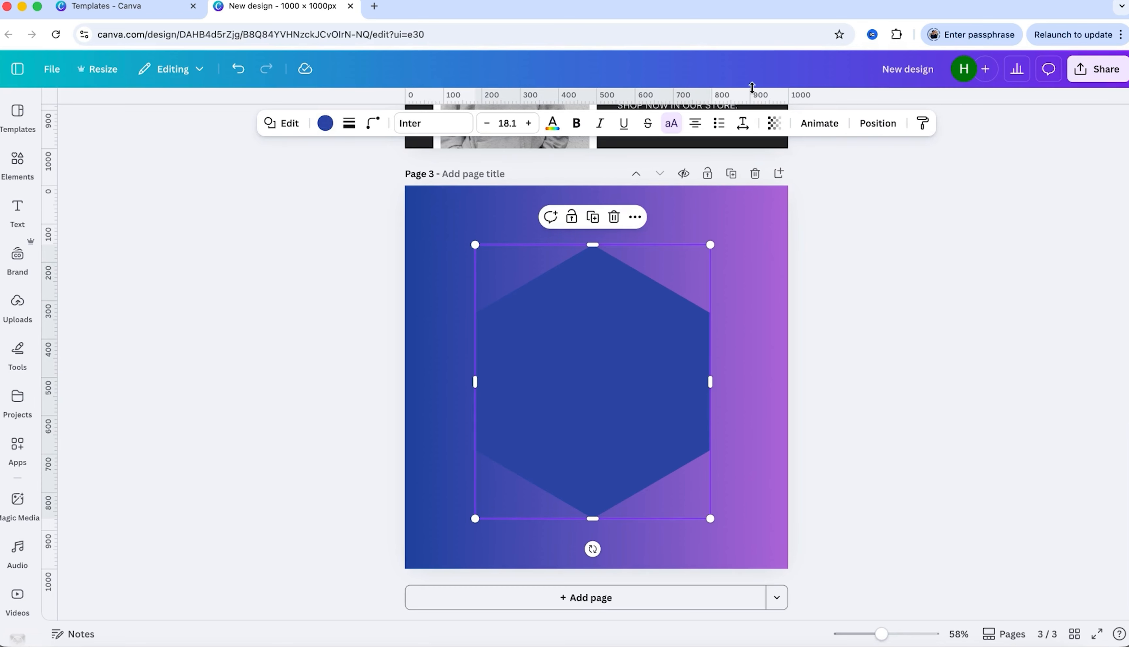
Step: Fill the hexagon with light turquoise from the default solid colors
click(325, 123)
scroll(187, 494, down, 4)
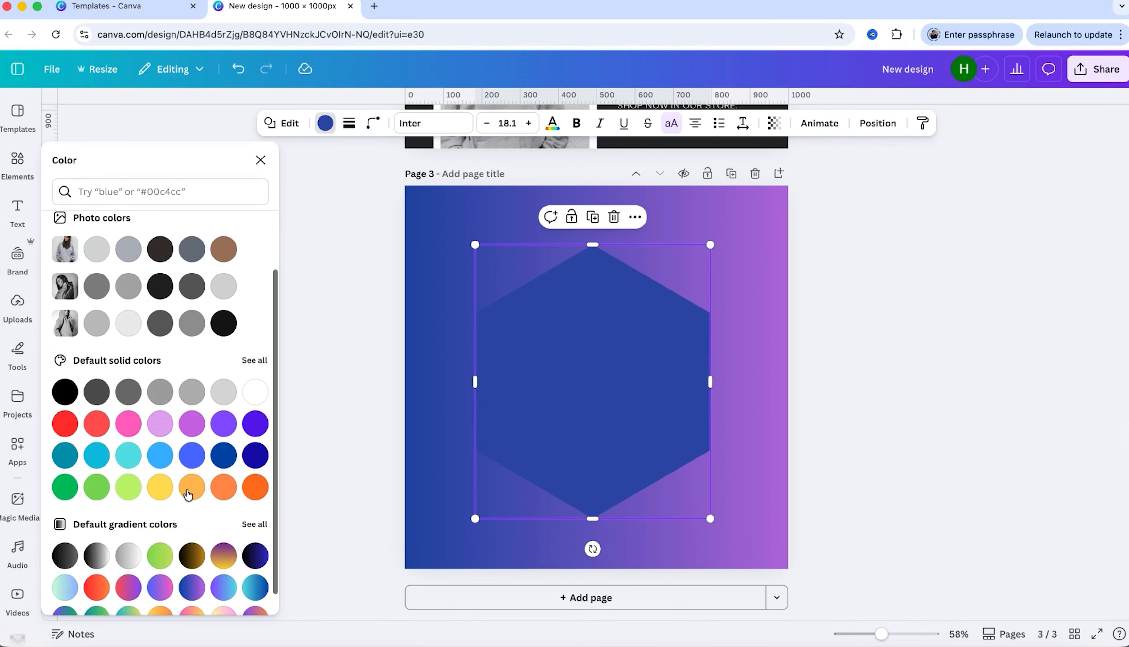
click(130, 451)
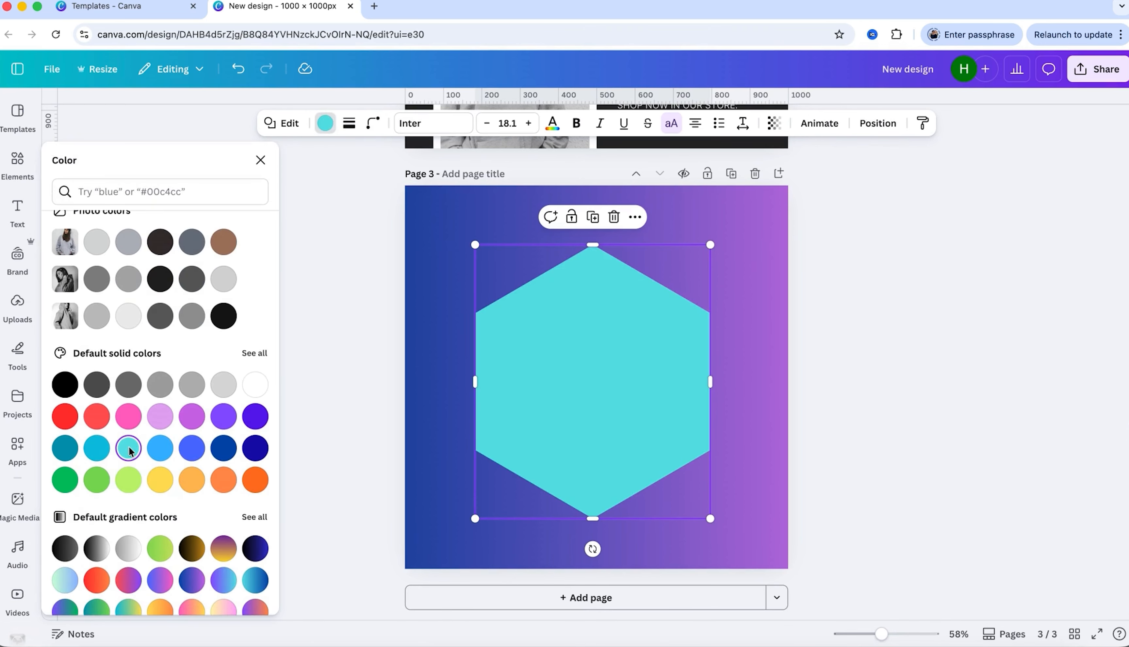
Step: Try solid and dashed borders at weight 30 on the hexagon, settling on a dotted border with stroke weight 6
click(350, 124)
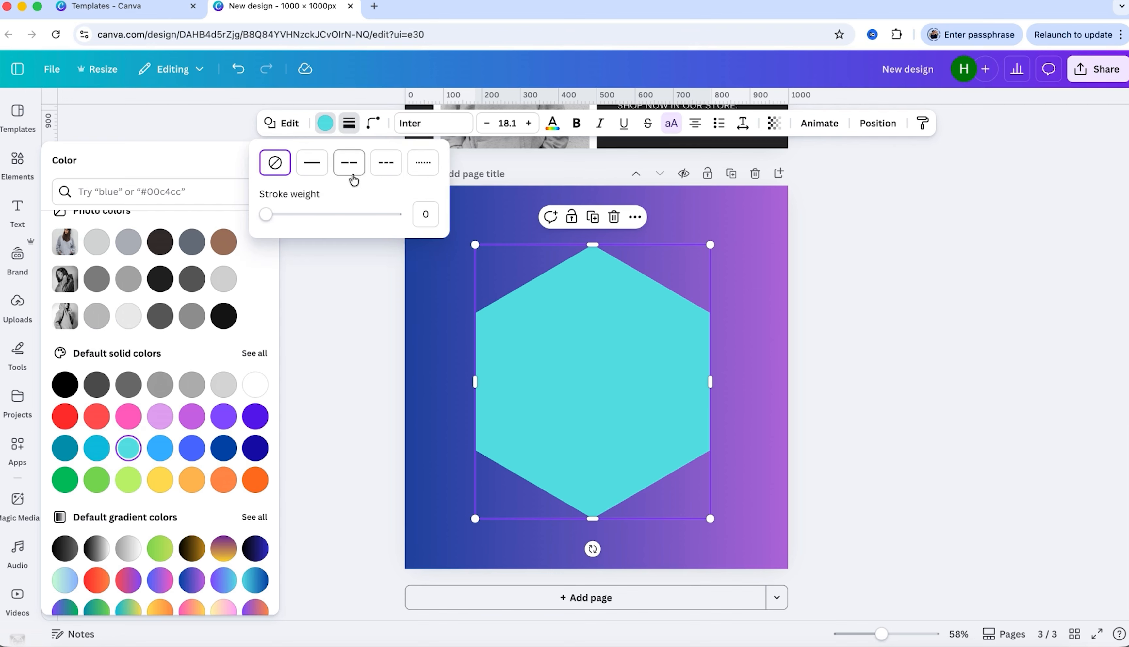
click(311, 166)
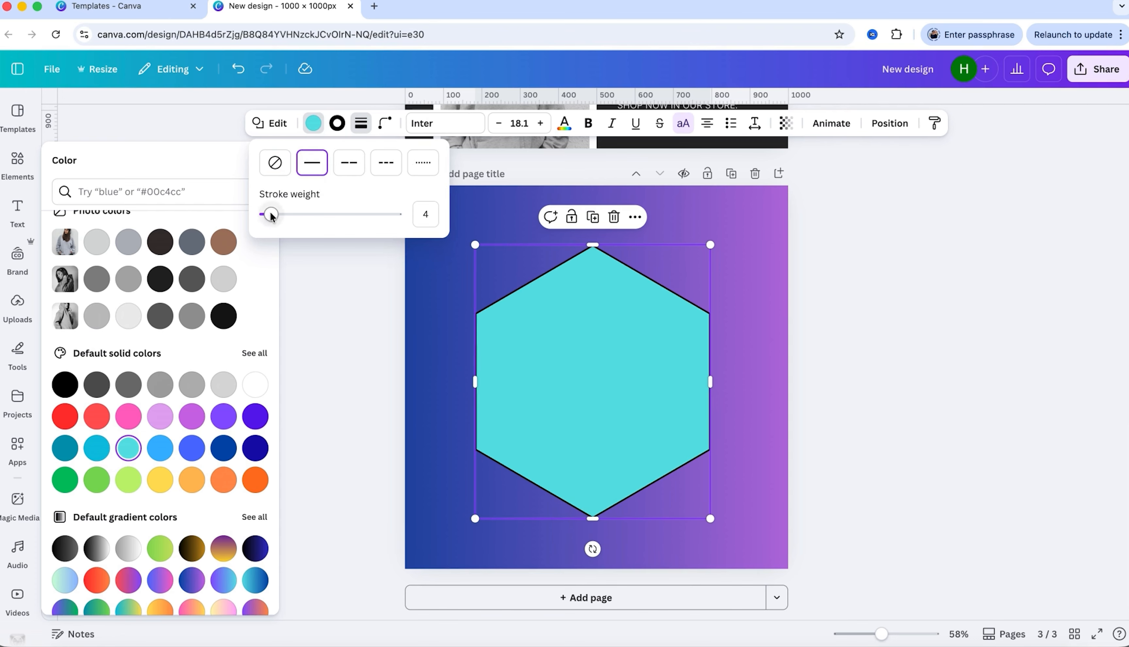
mouse_move(271, 215)
mouse_down()
mouse_move(327, 215)
mouse_move(285, 215)
mouse_move(305, 214)
mouse_up()
click(349, 162)
click(386, 163)
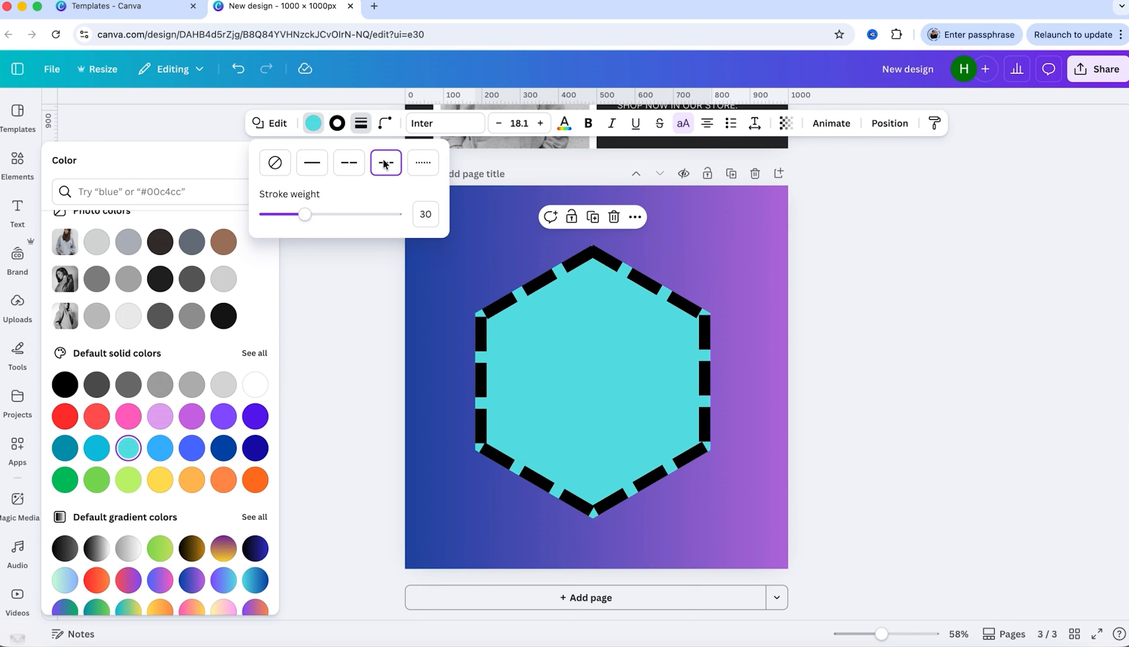
click(423, 162)
drag(305, 215, 274, 216)
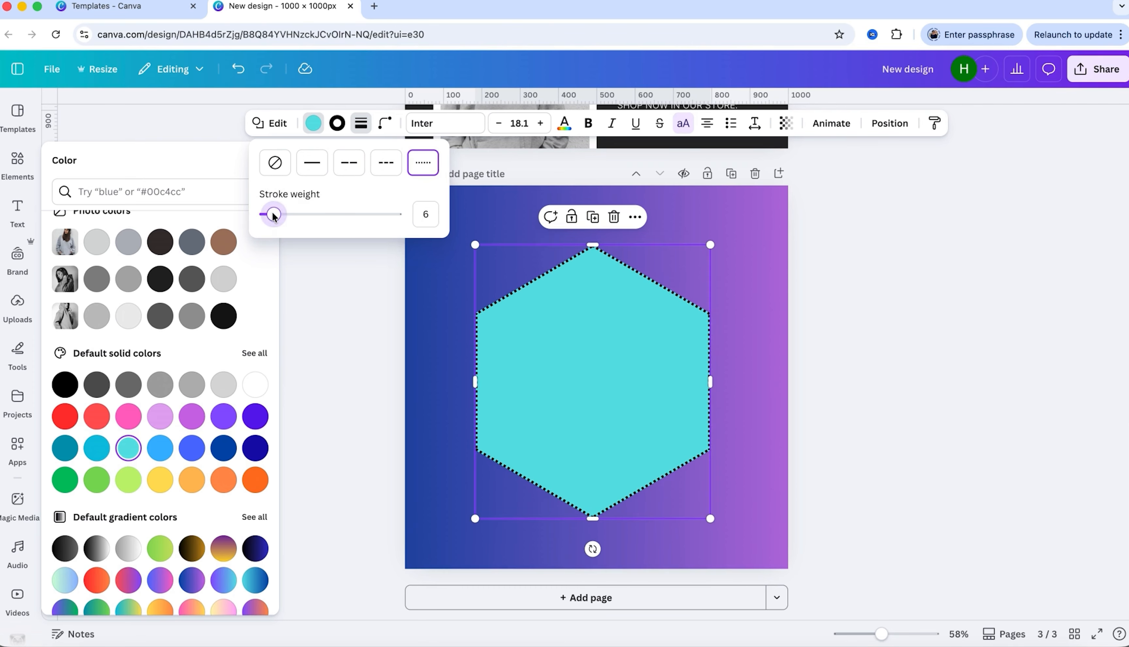
Step: Set the hexagon's dotted border to the custom red #FF0303 and check it up close
click(337, 123)
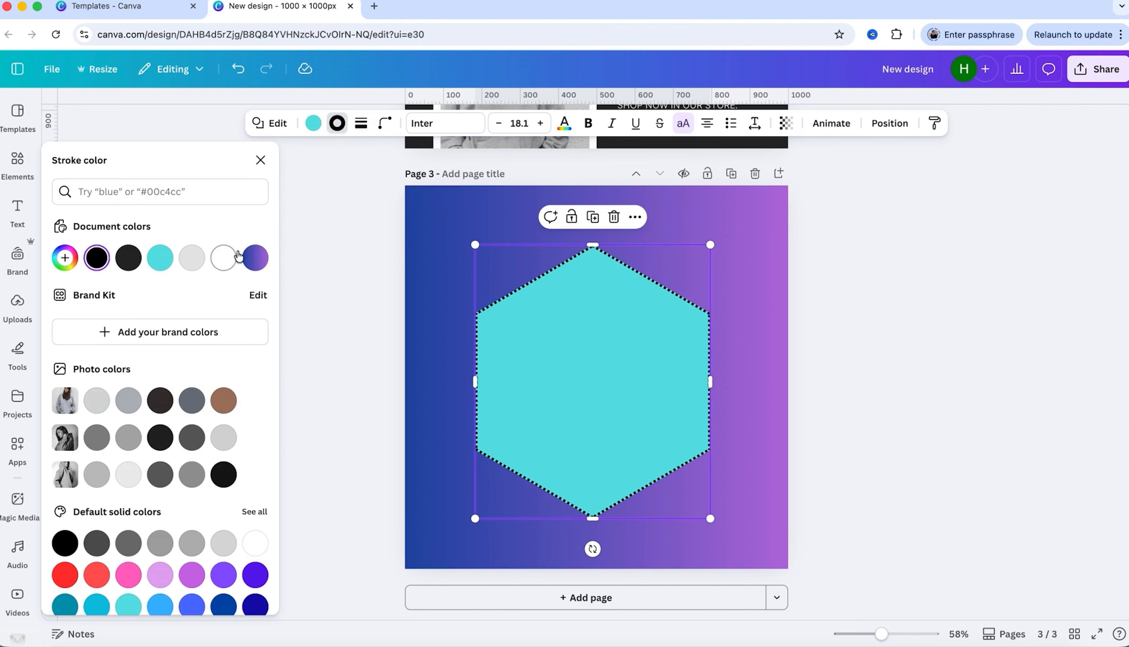
click(64, 260)
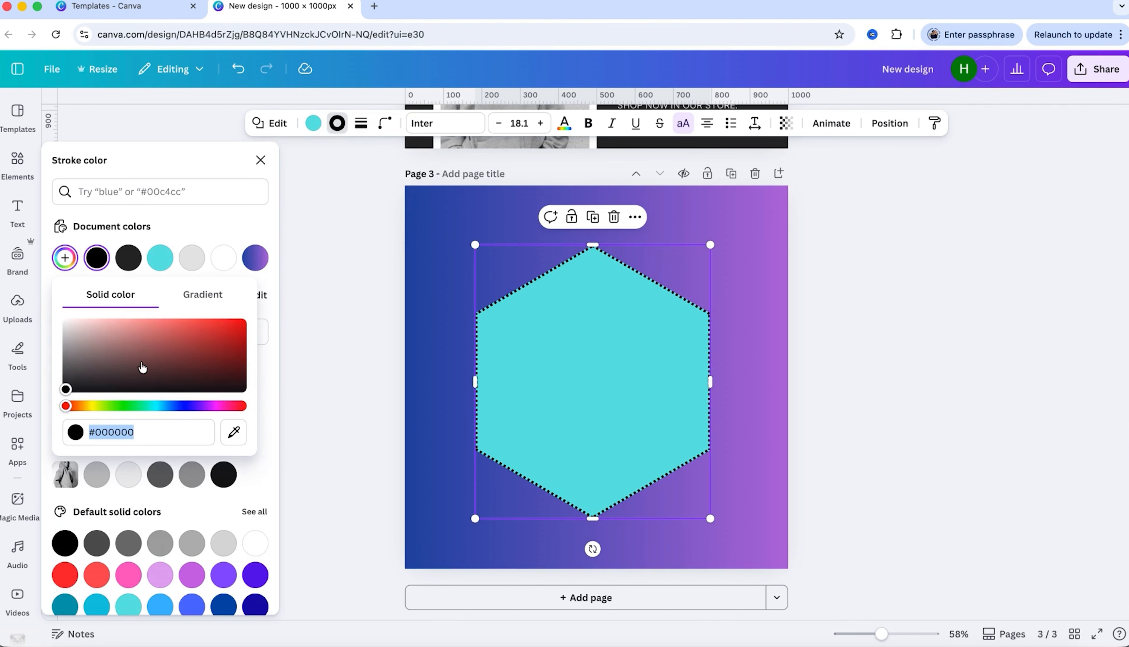
mouse_move(142, 367)
mouse_down()
mouse_move(146, 355)
mouse_move(241, 321)
mouse_up()
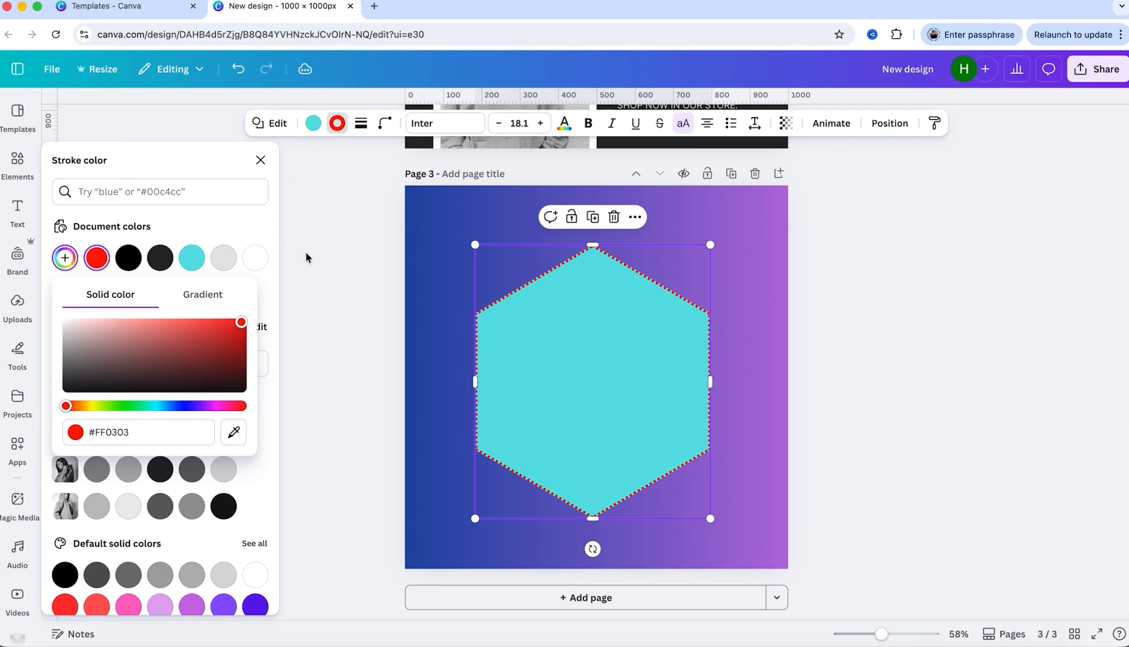
scroll(600, 272, up, 5)
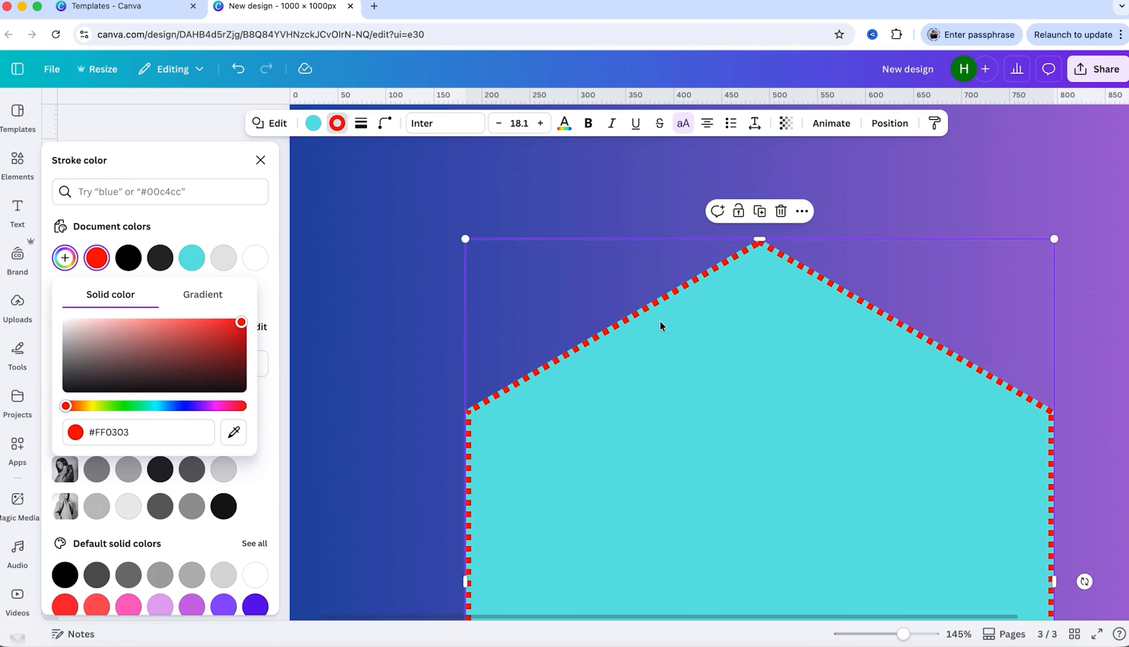
scroll(906, 321, down, 5)
click(350, 281)
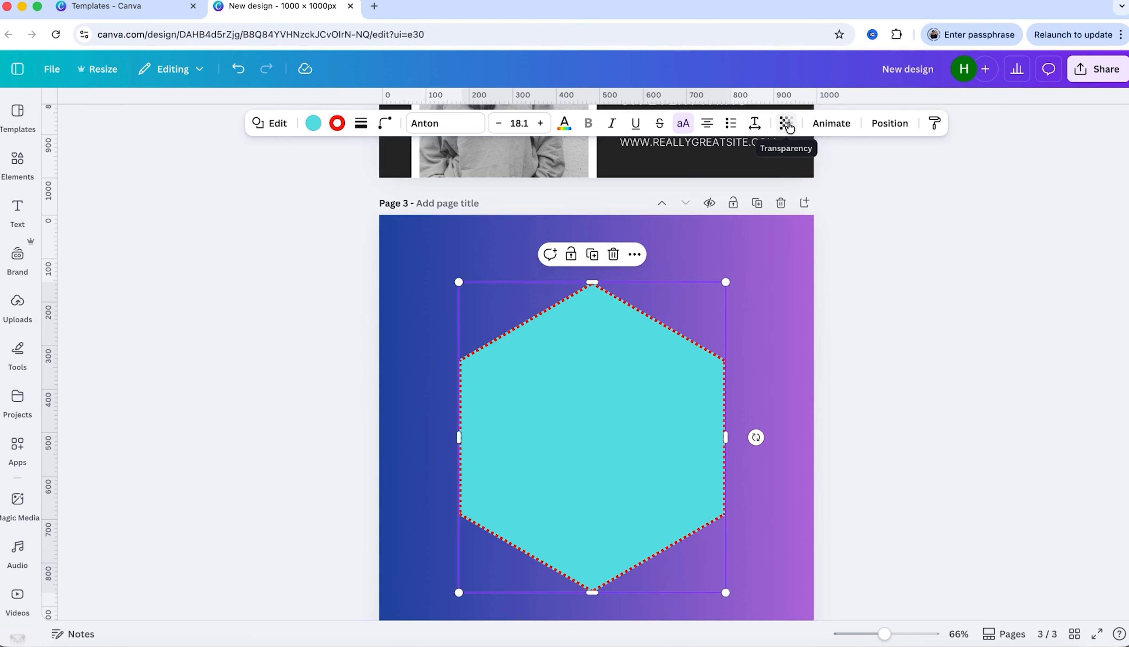
Step: Try out the hexagon's transparency setting, leaving it at 100
click(787, 127)
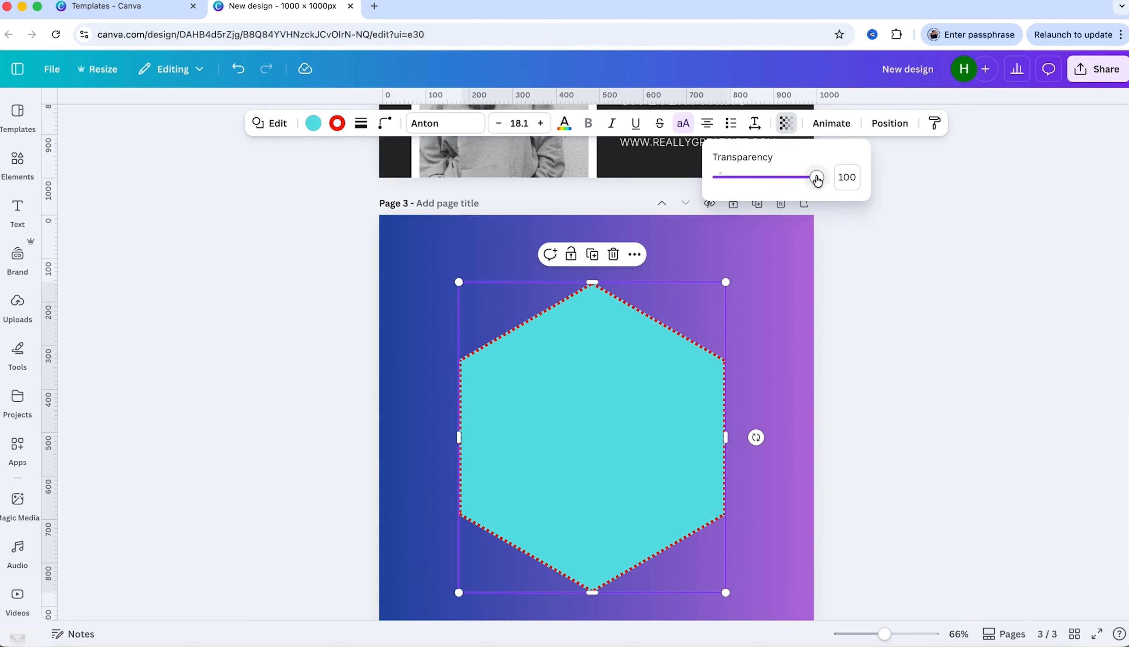
mouse_move(817, 179)
mouse_down()
mouse_move(736, 186)
mouse_move(823, 186)
mouse_up()
click(926, 210)
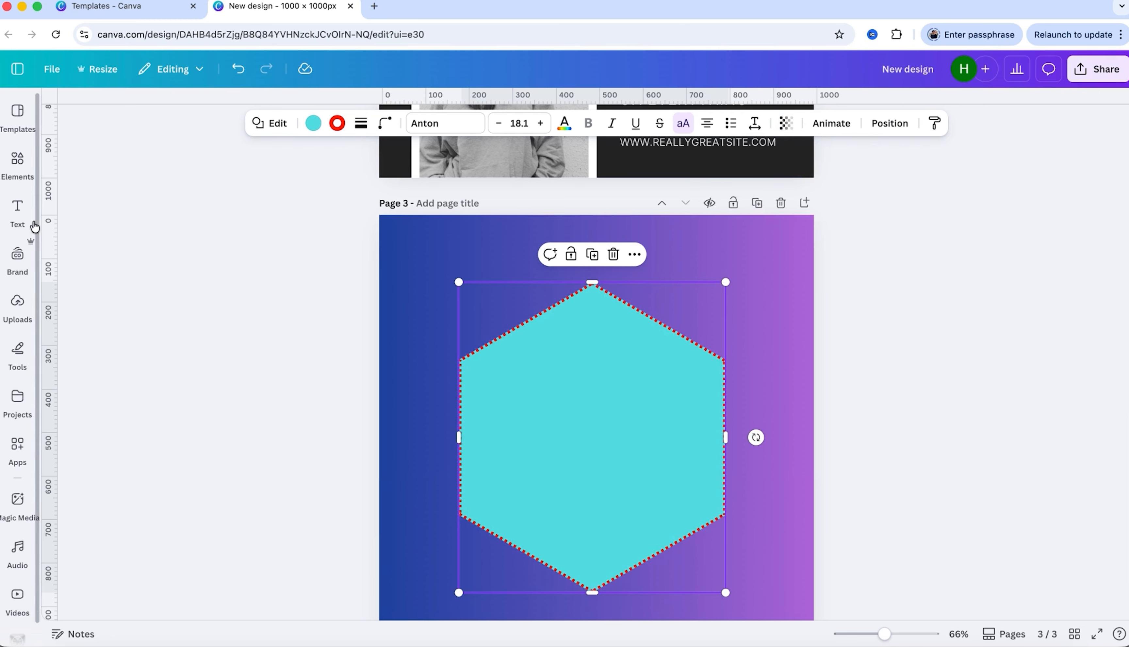
Step: Browse the text styles and font combinations and add the slanted "Thank you!" combination to page 3
click(18, 213)
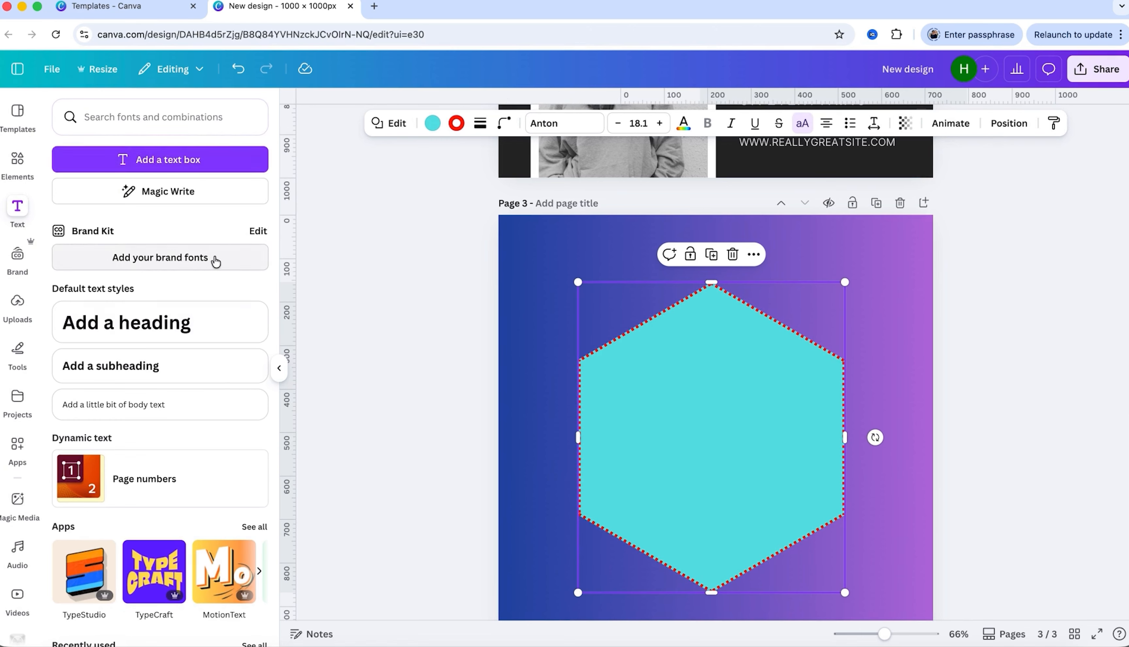
scroll(216, 263, down, 2)
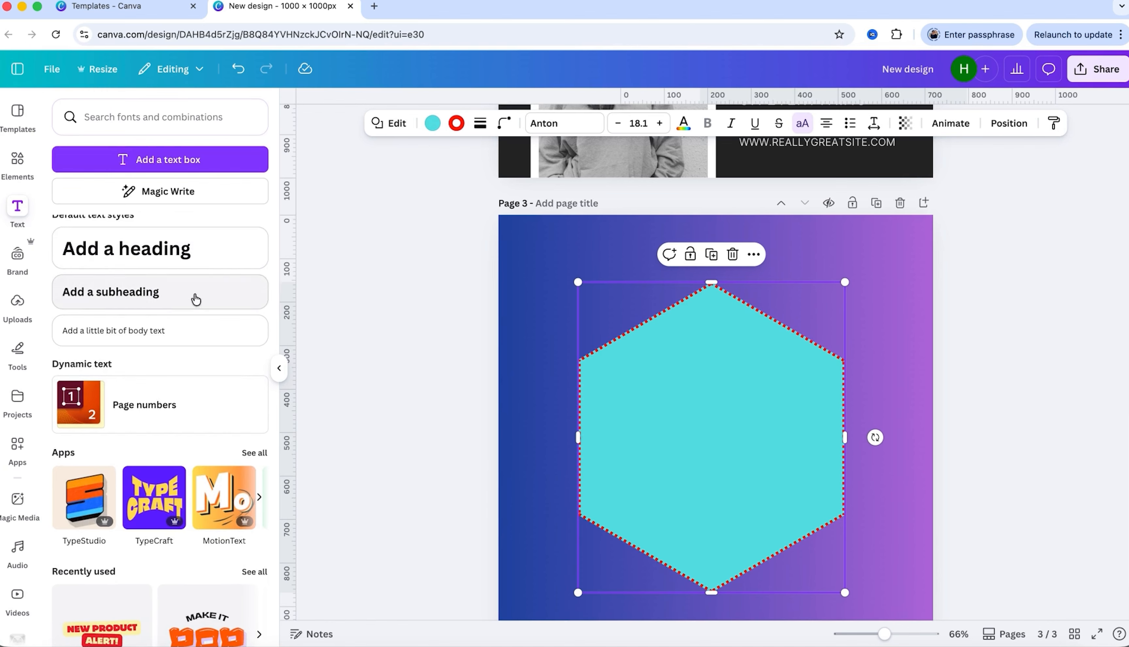
scroll(195, 299, down, 10)
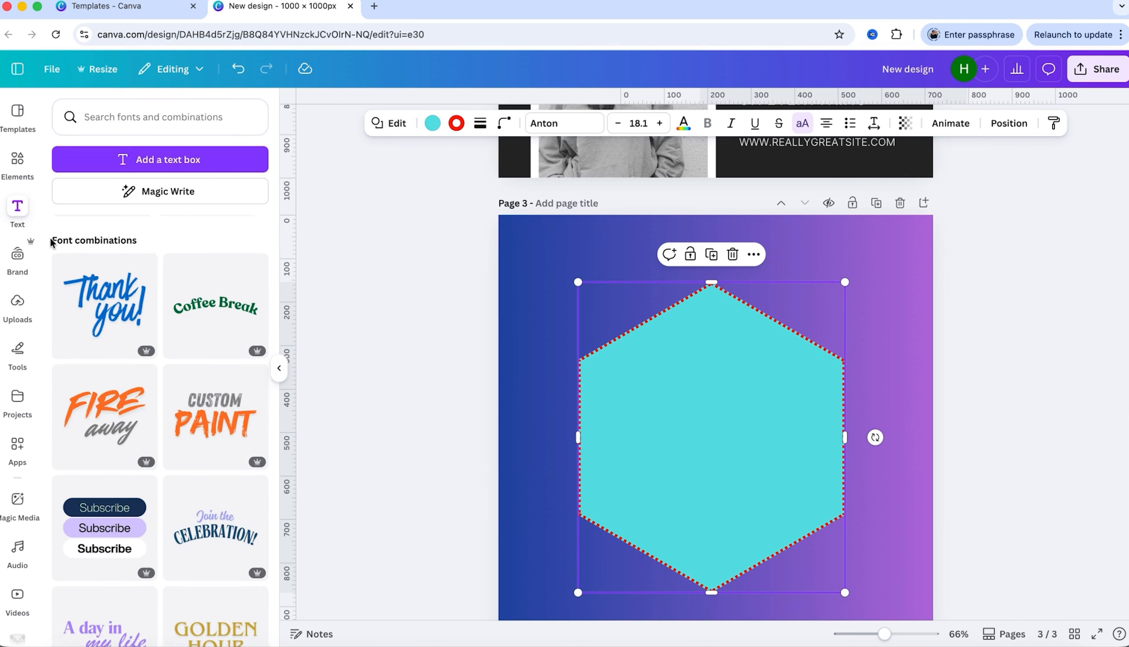
scroll(148, 300, down, 2)
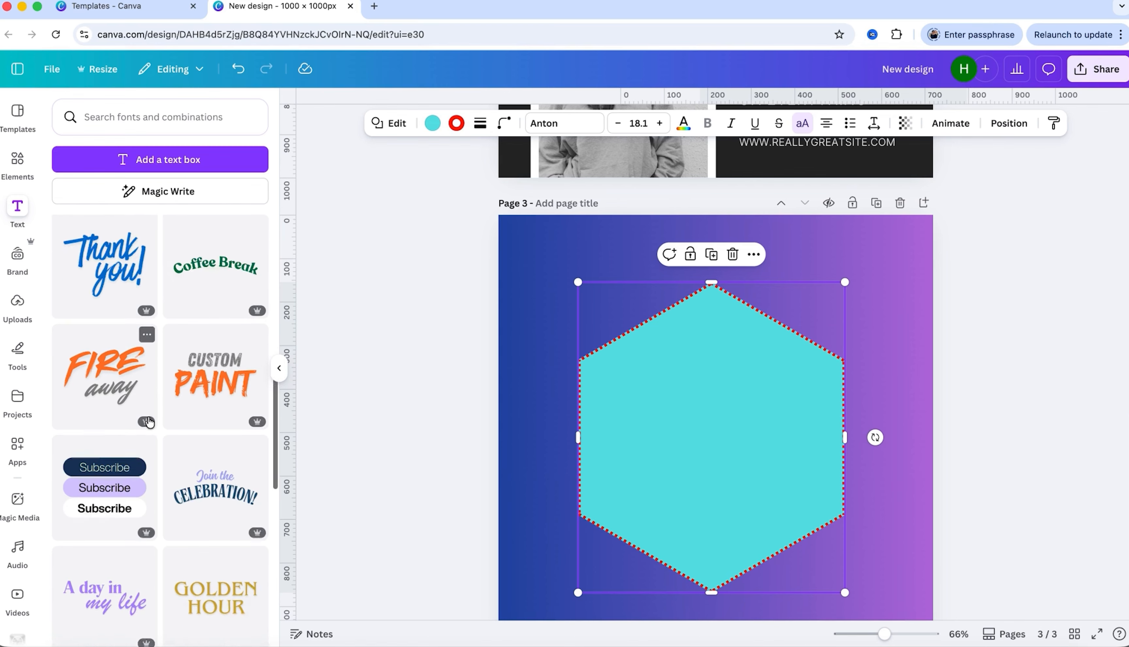
scroll(203, 460, down, 5)
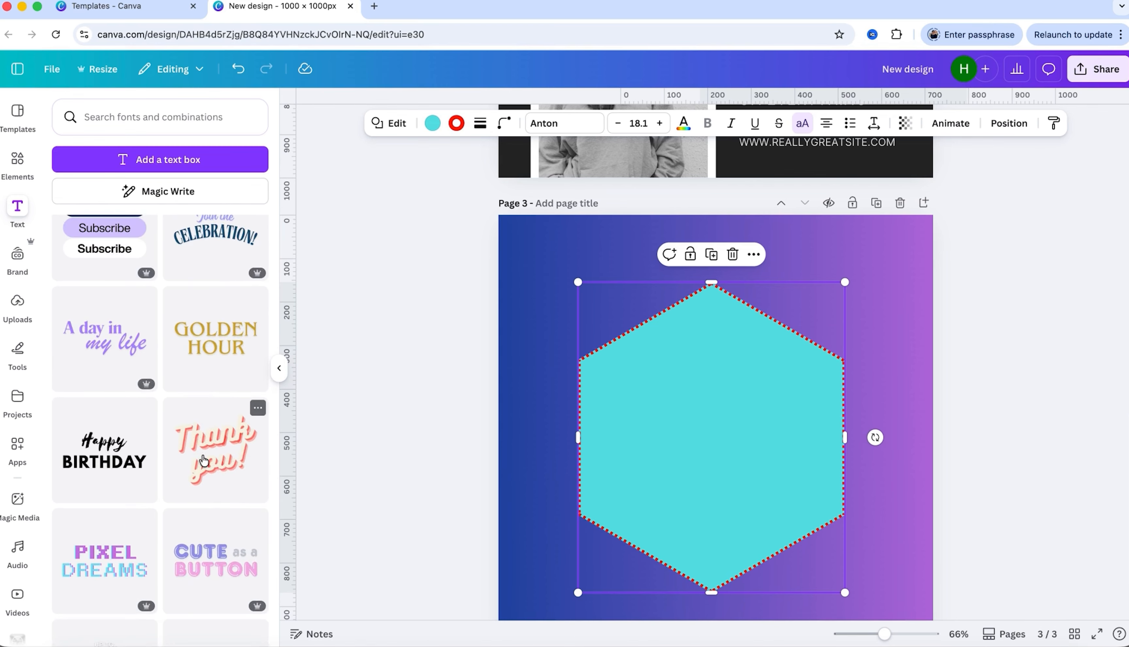
scroll(203, 460, down, 1)
click(209, 434)
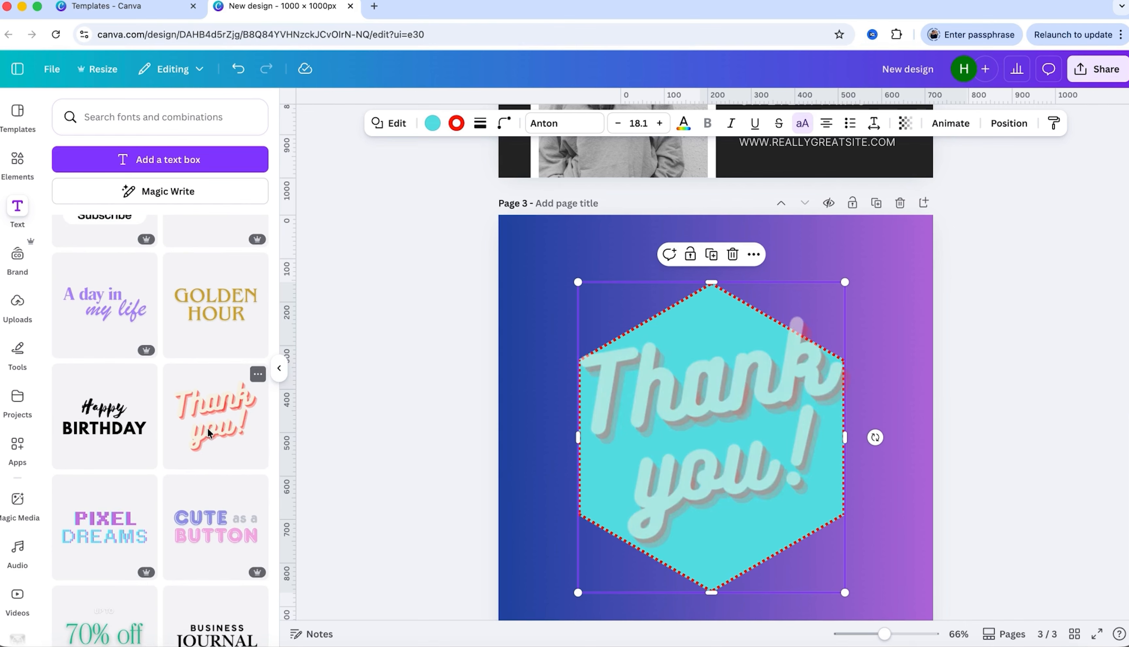
Step: Replace the wording of the slanted "Thank you!" text on page 3 with "change" on the upper line and "text" on the lower
double_click(761, 402)
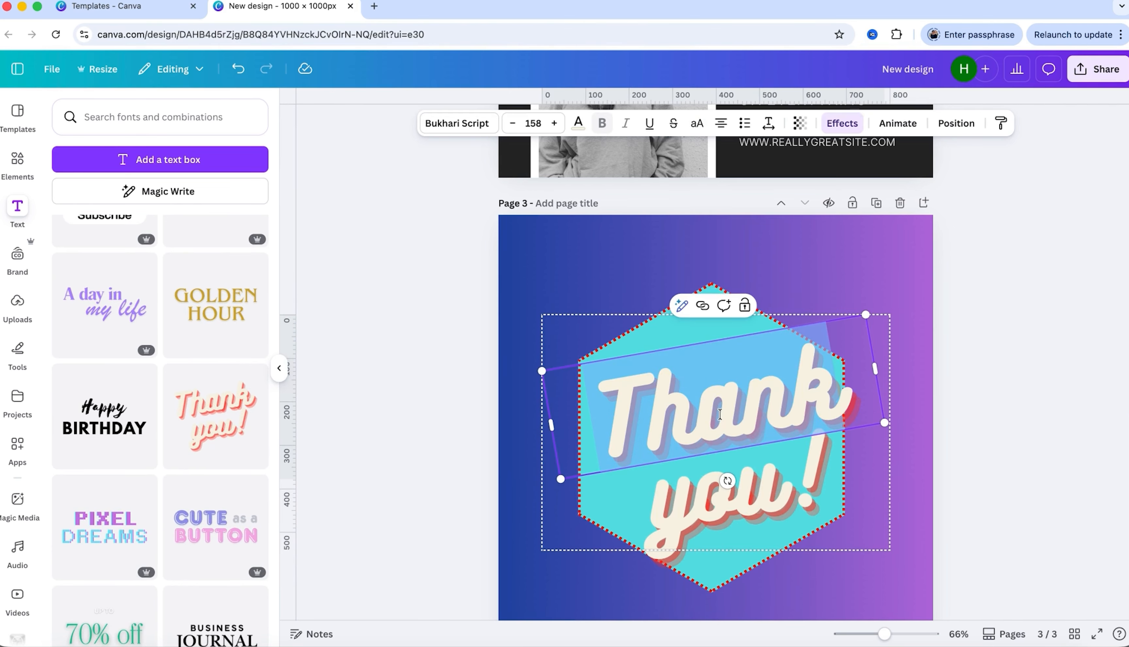
text(change)
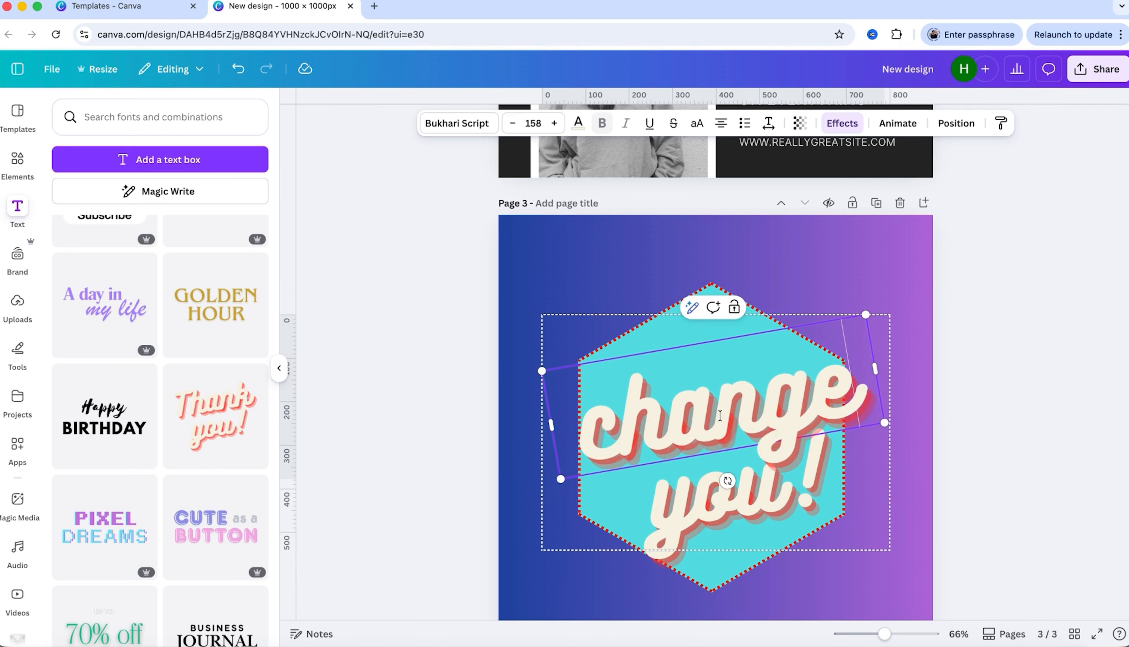
click(707, 505)
double_click(707, 505)
text(text)
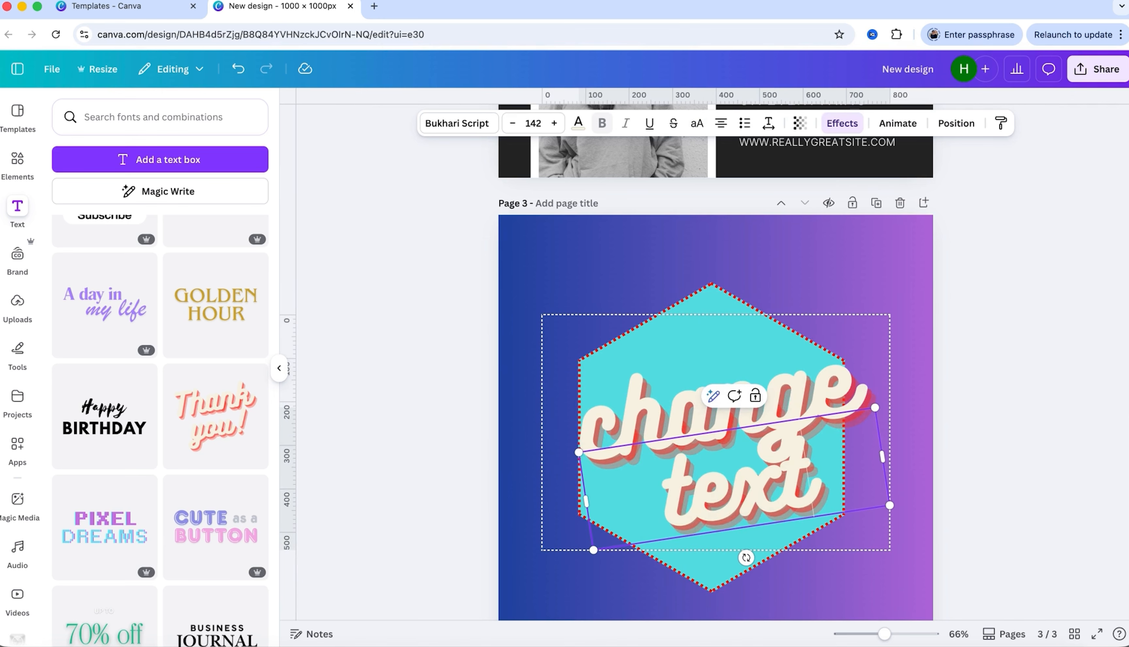
click(1034, 454)
Step: Shrink the "change text" group to about 539 px wide and center it inside the hexagon using the alignment guides
click(791, 411)
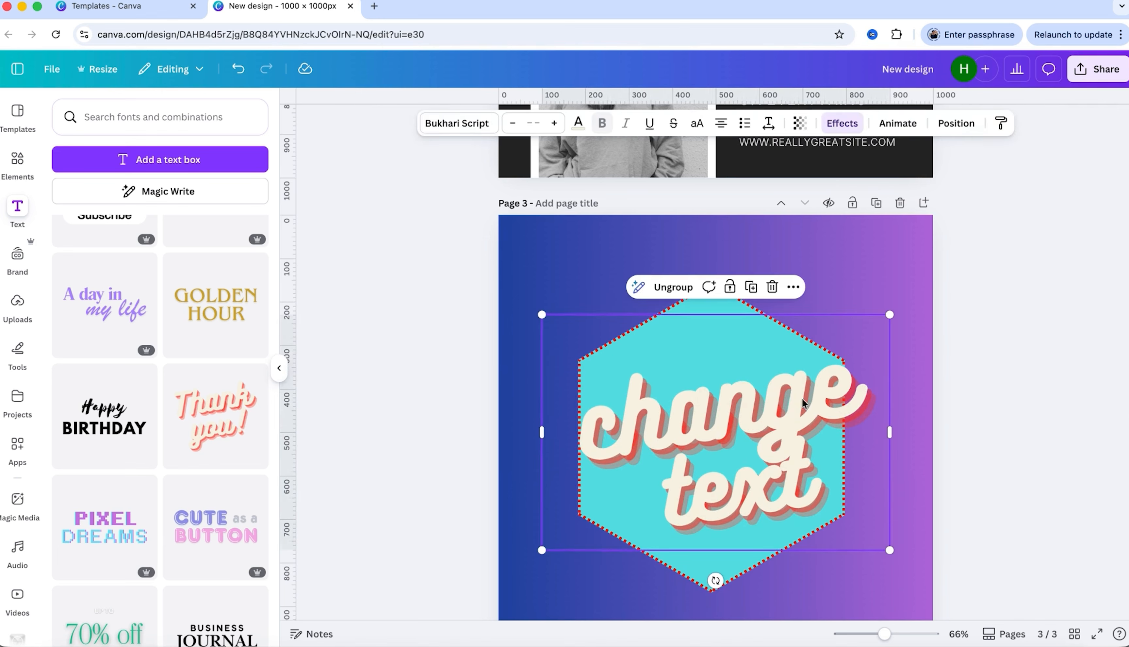
drag(892, 315, 833, 353)
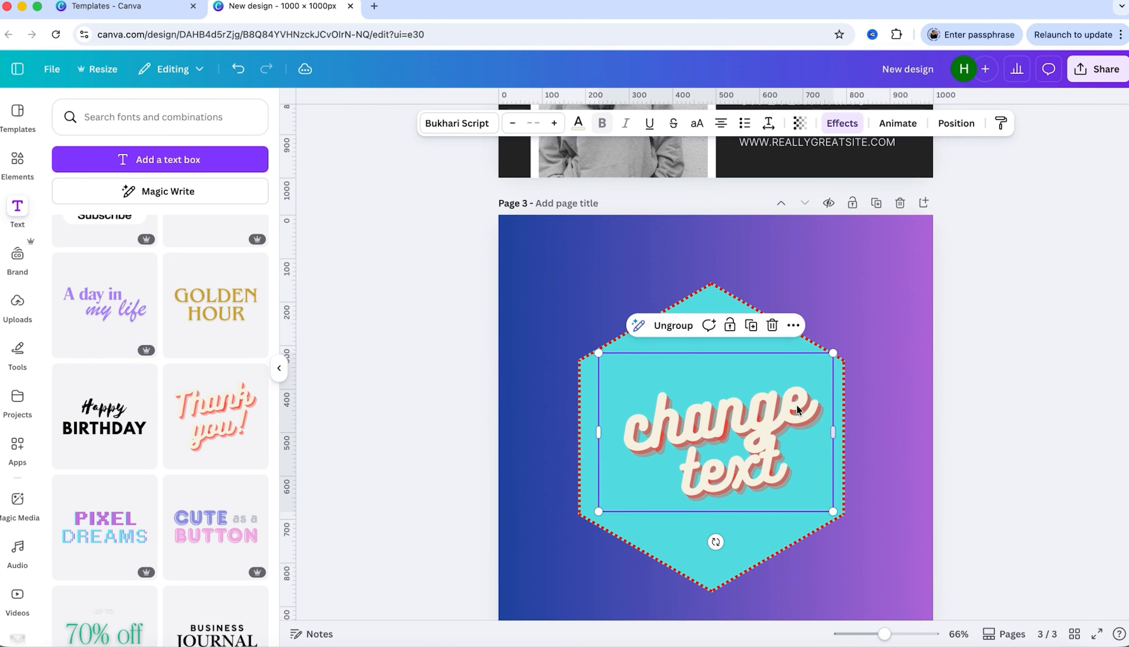
drag(764, 439, 758, 436)
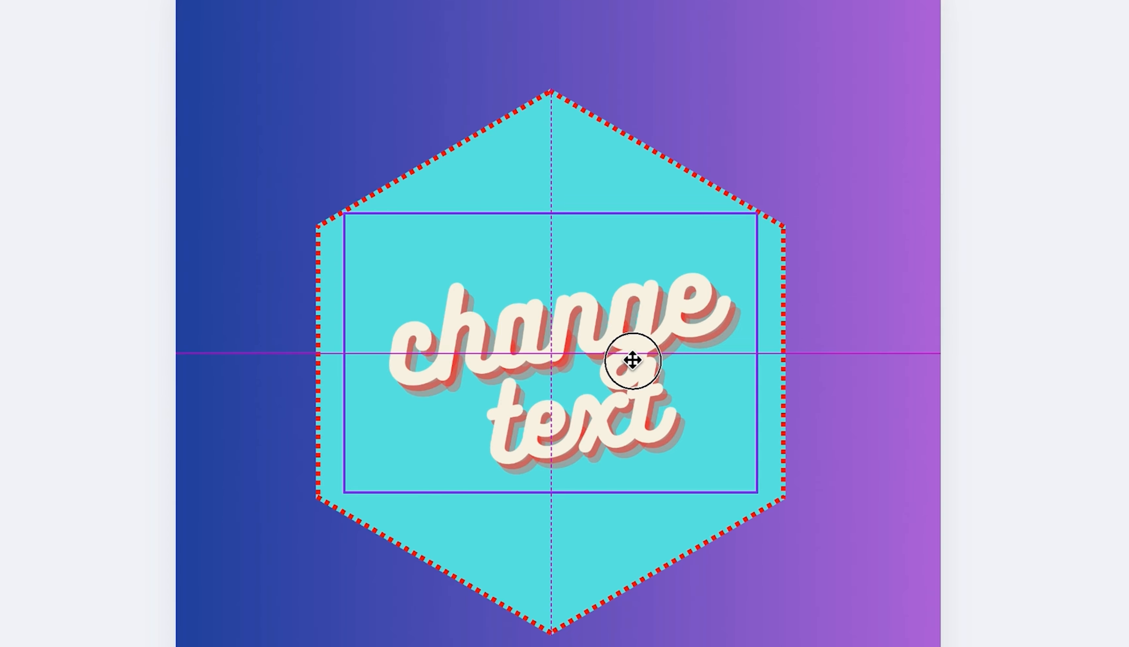
drag(633, 360, 668, 354)
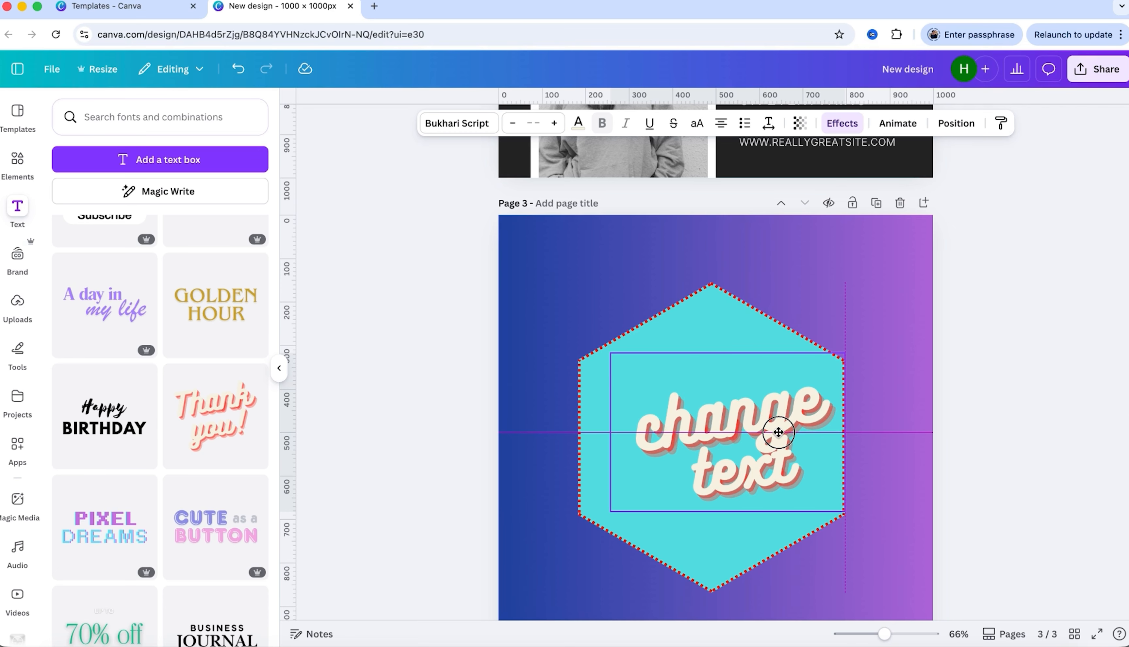
drag(775, 432, 765, 434)
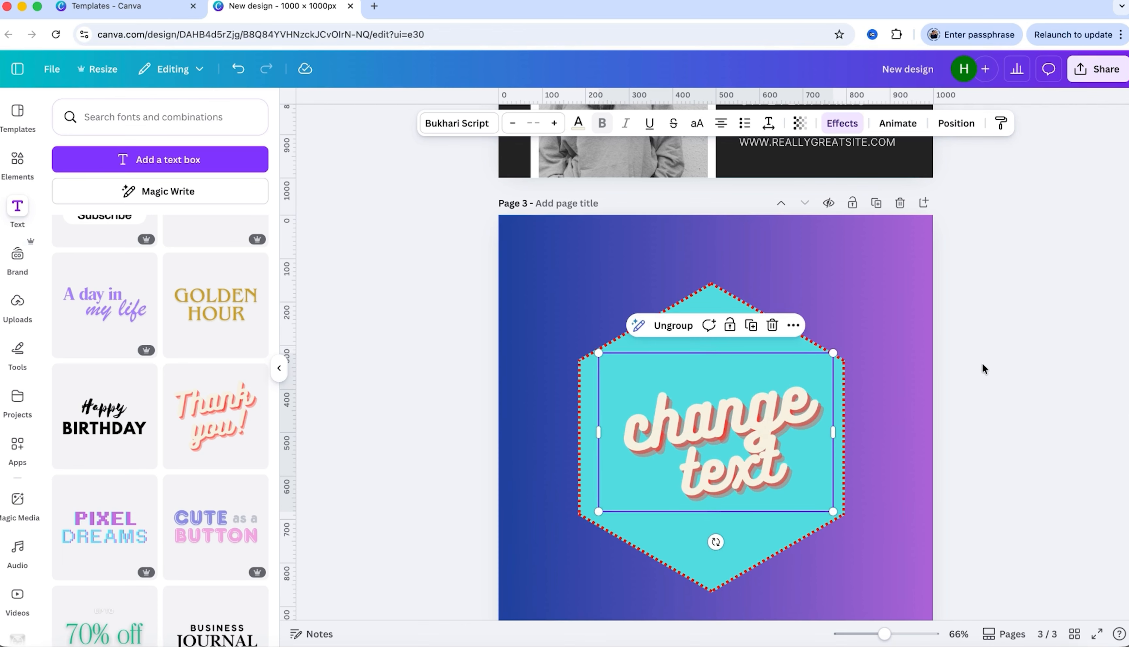
Step: Try aligning the "change text" group to the page's top and left, then return it to center and middle alignment
click(960, 125)
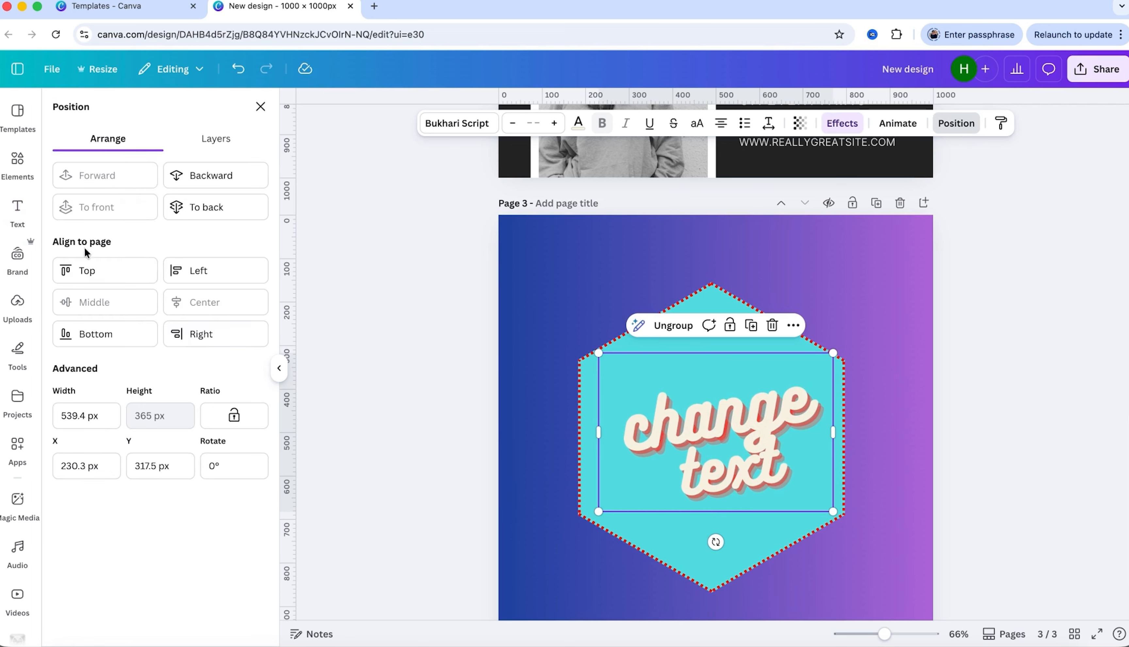
click(103, 272)
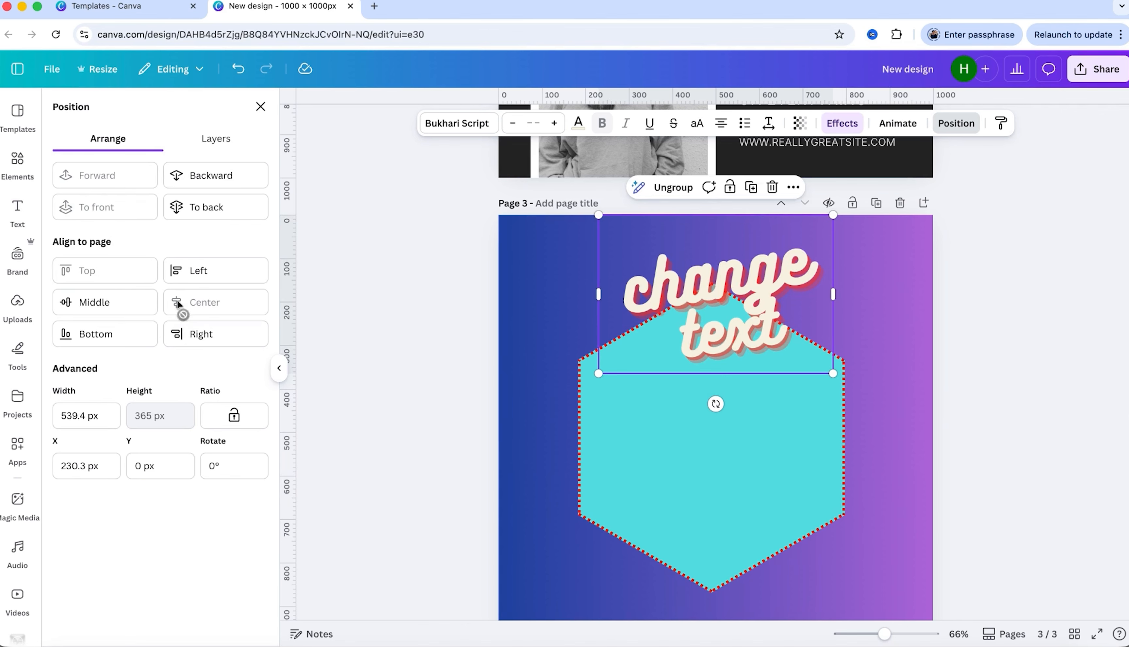
click(221, 272)
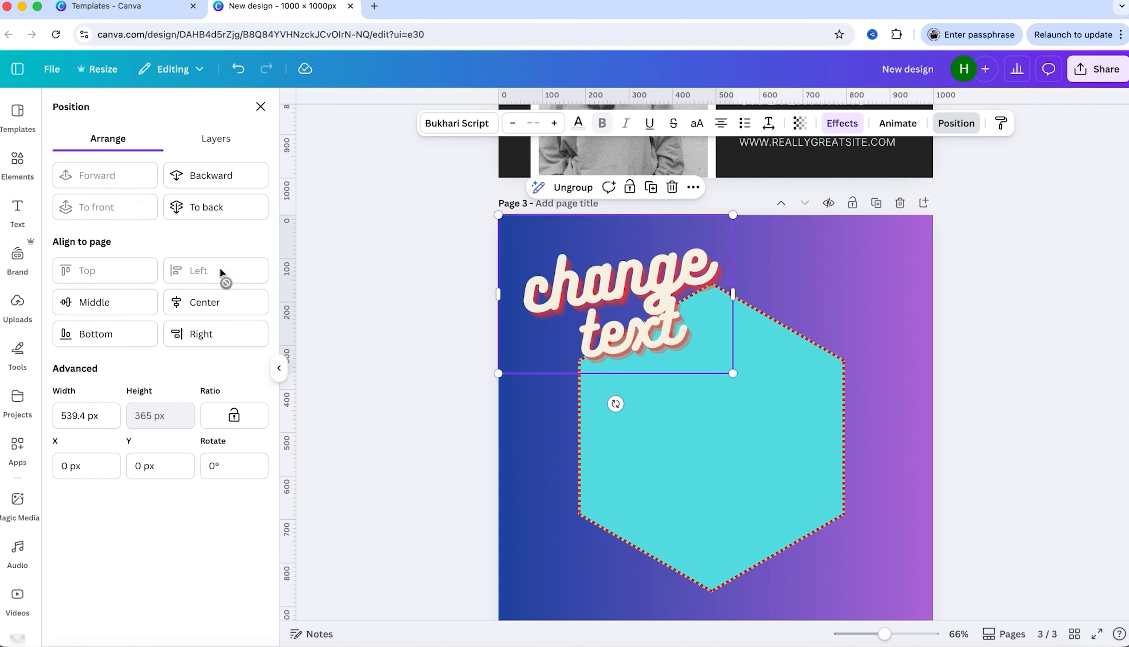
click(207, 303)
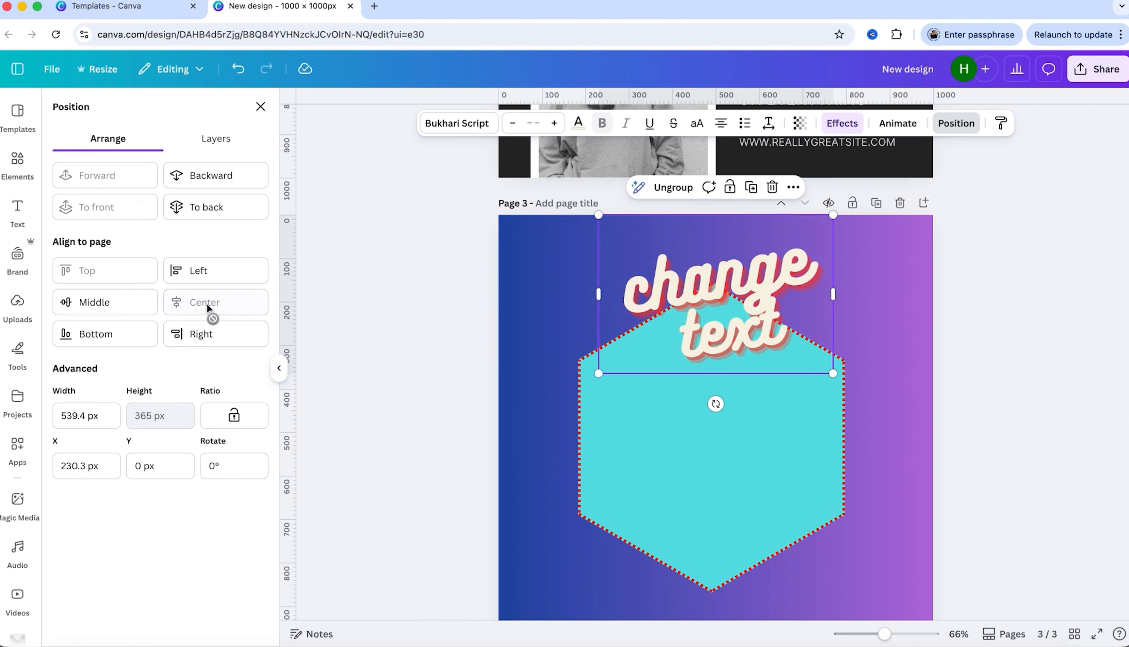
click(125, 305)
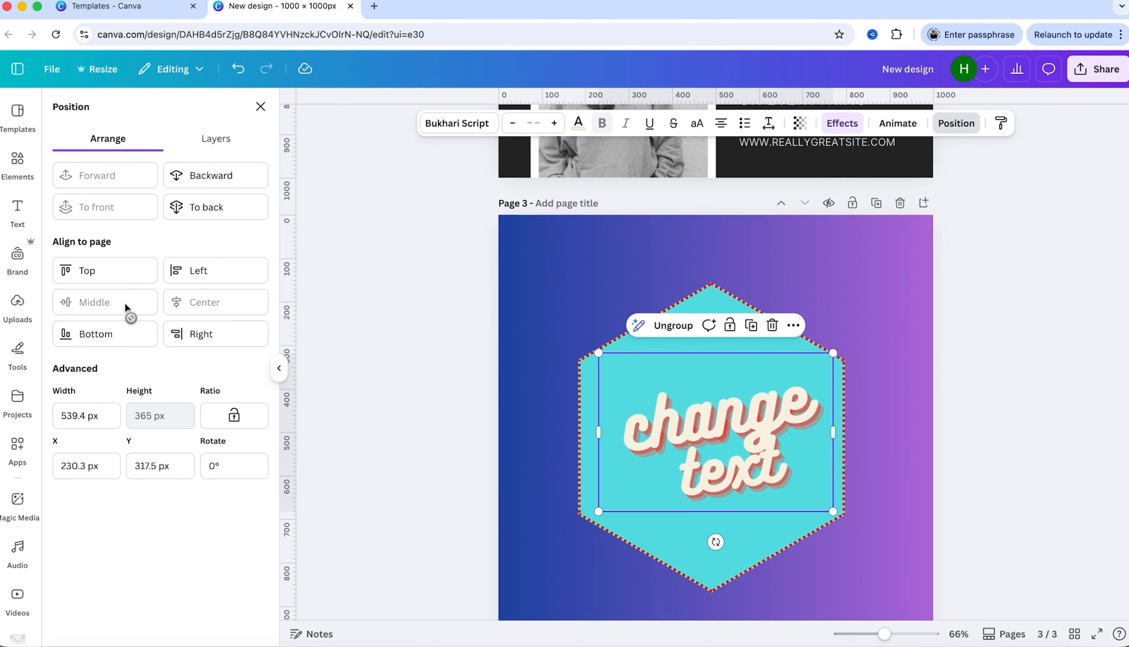
click(975, 380)
Step: Look through the Graphics elements and add the purple fade graphic from the Gradient collection to page 3
click(18, 161)
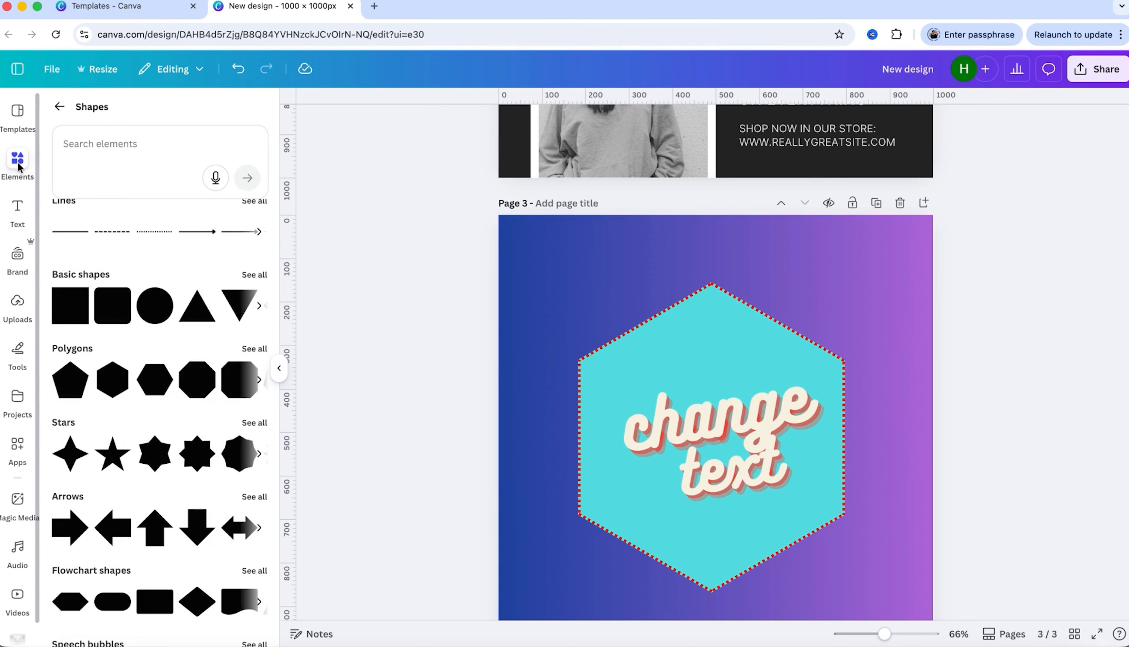
click(61, 103)
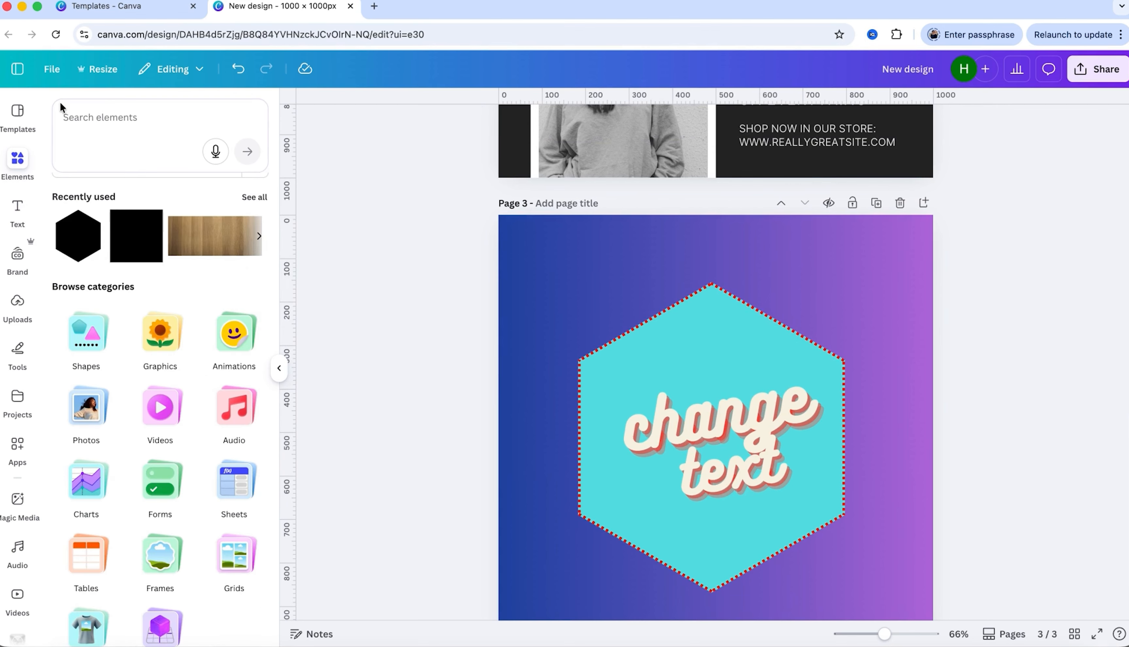
click(159, 337)
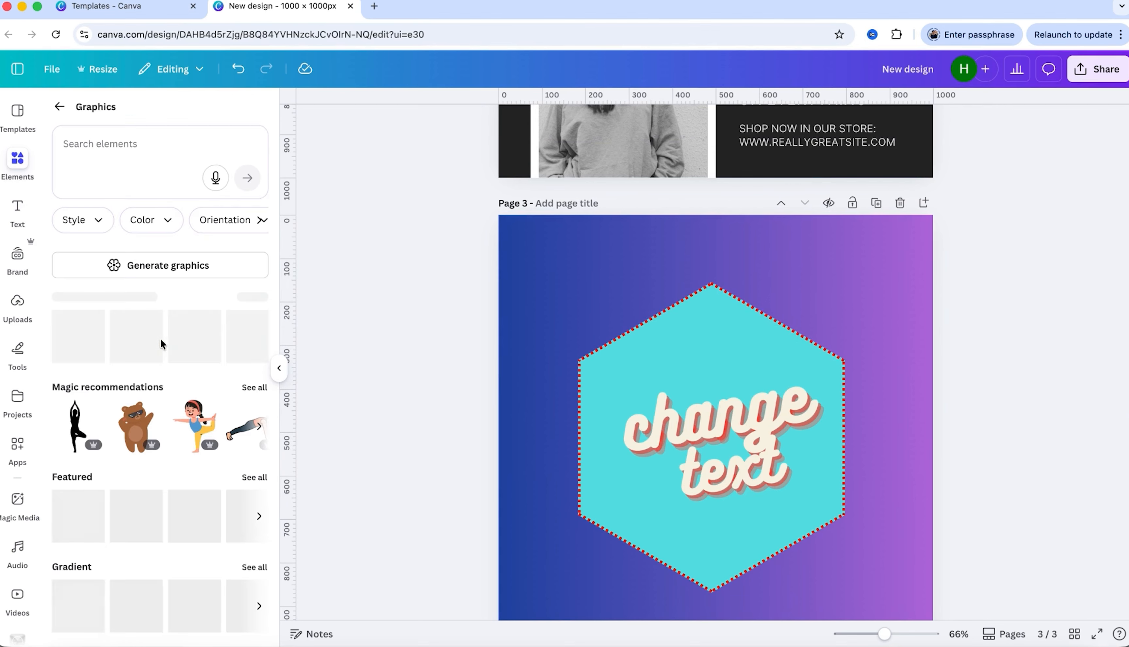
scroll(158, 430, down, 3)
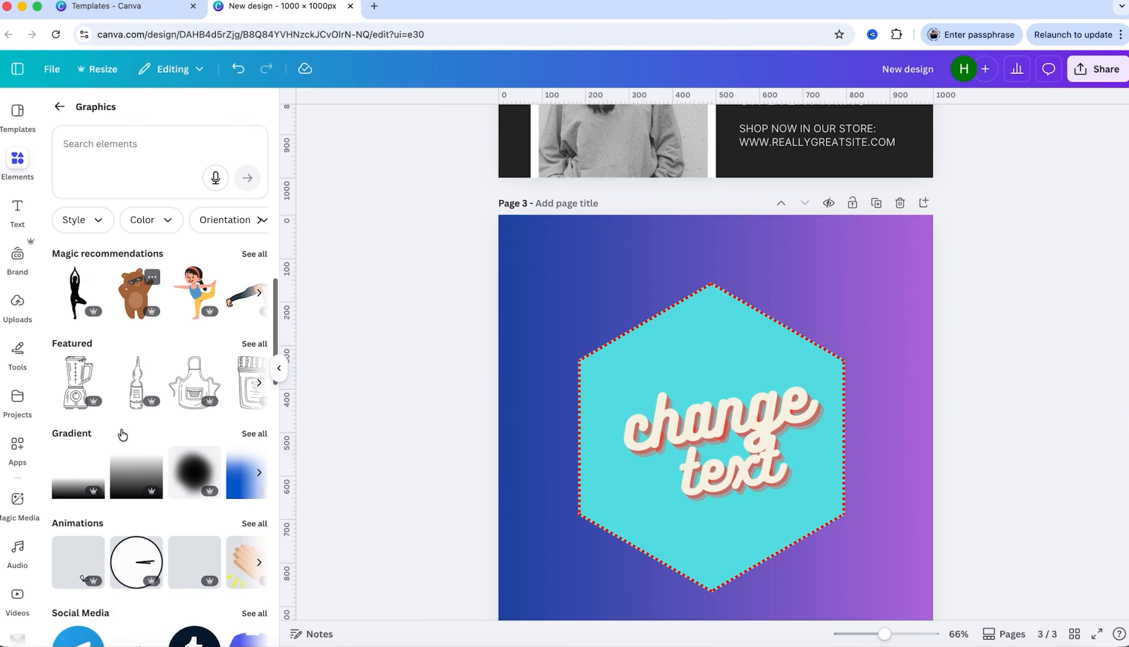
scroll(120, 427, up, 2)
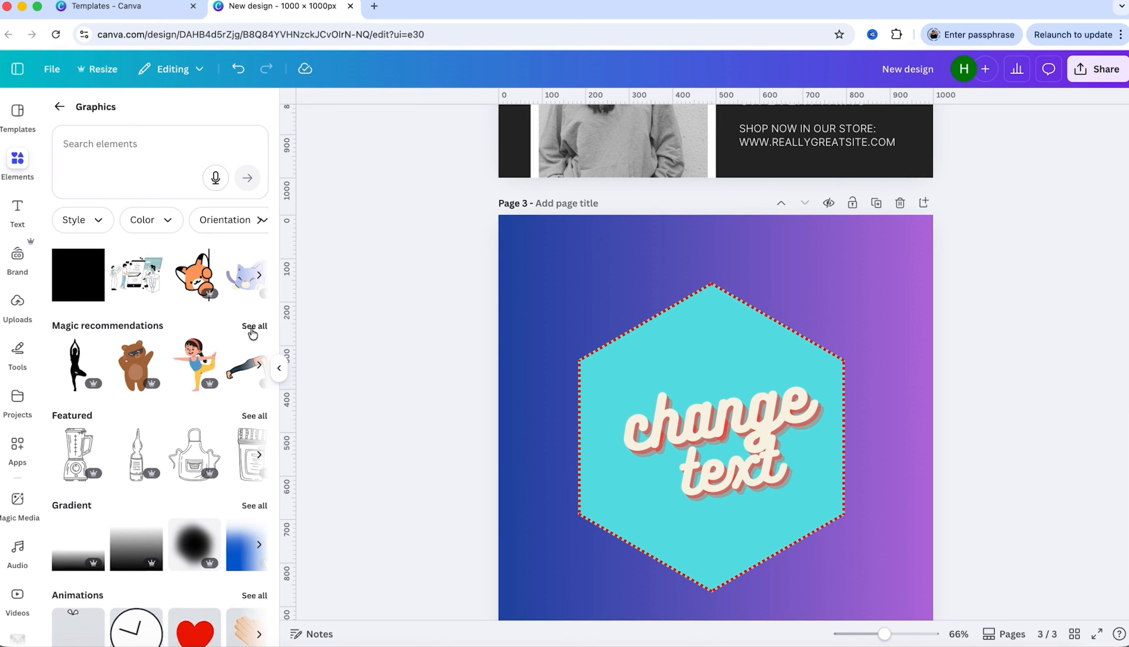
scroll(252, 334, down, 2)
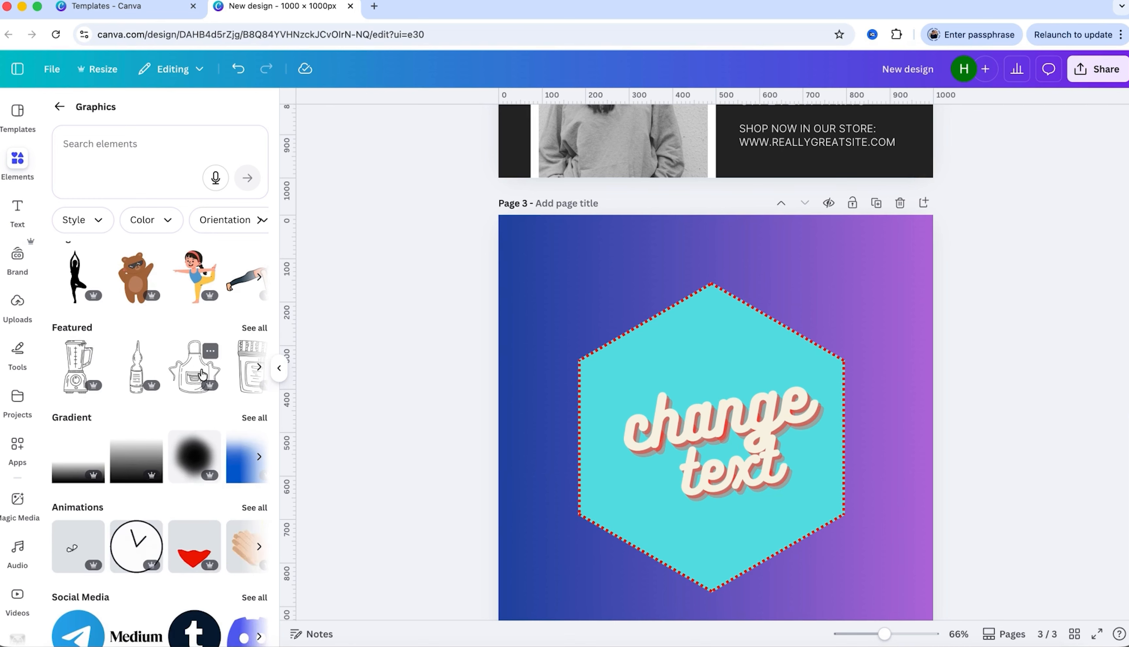
scroll(209, 387, down, 2)
click(261, 360)
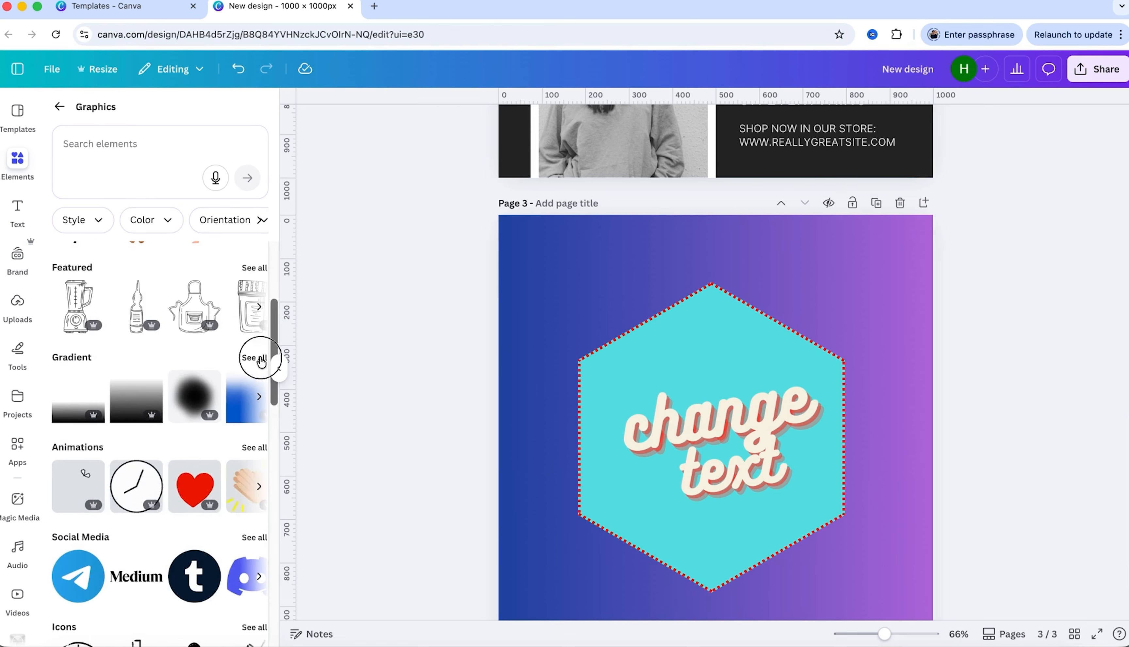
scroll(163, 349, down, 2)
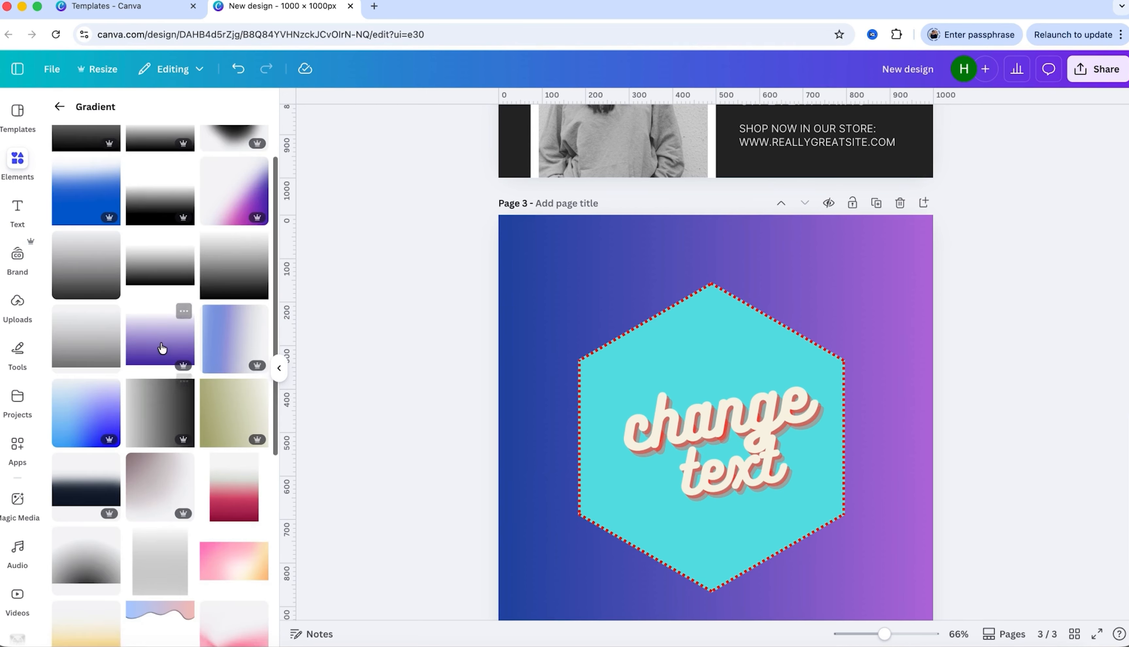
click(162, 349)
mouse_move(880, 490)
mouse_down()
mouse_move(880, 352)
mouse_move(876, 489)
mouse_up()
Step: Add the "HEY!" word animation to page 3, shrink it to about 280 px wide and place it above the hexagon
scroll(170, 394, down, 2)
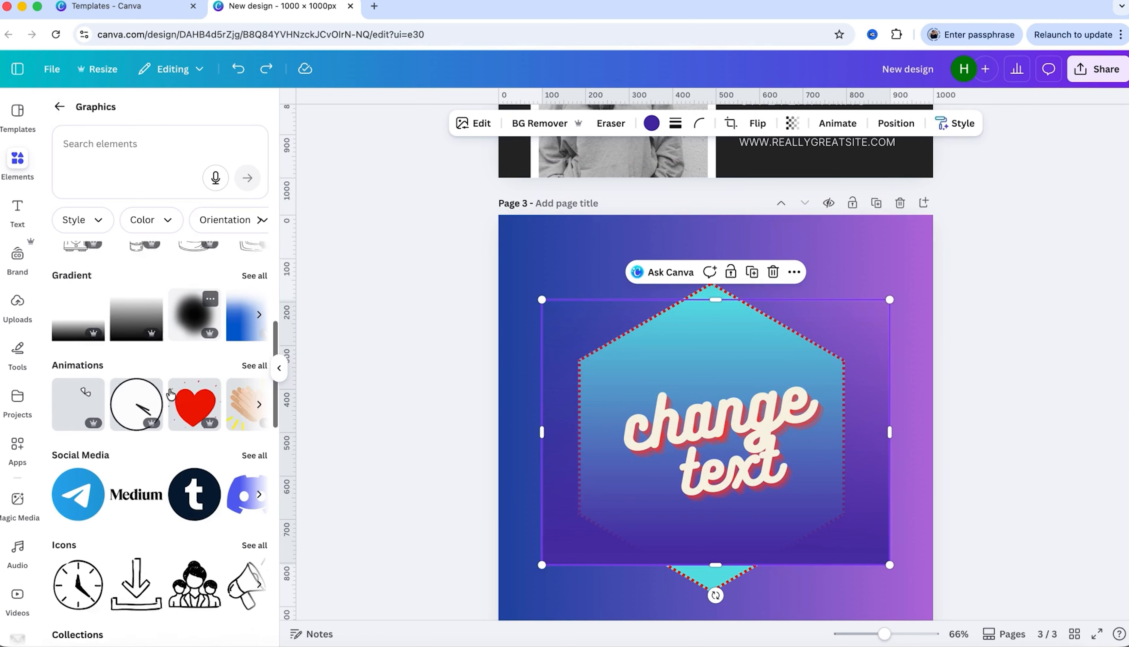
scroll(170, 394, down, 1)
click(256, 341)
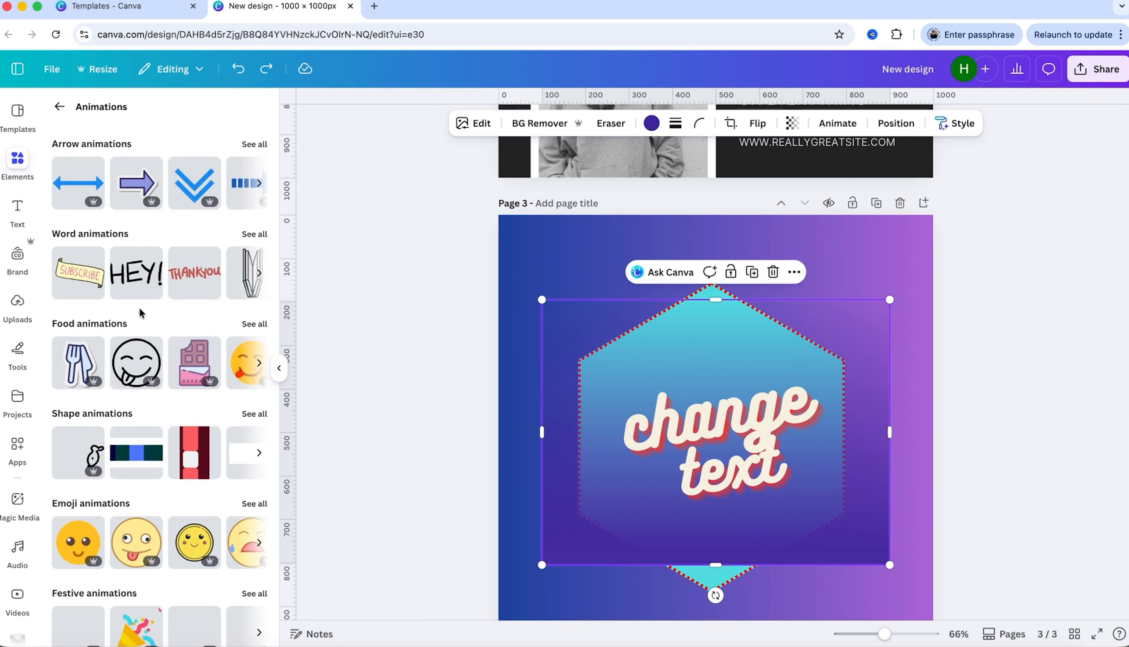
scroll(94, 416, down, 2)
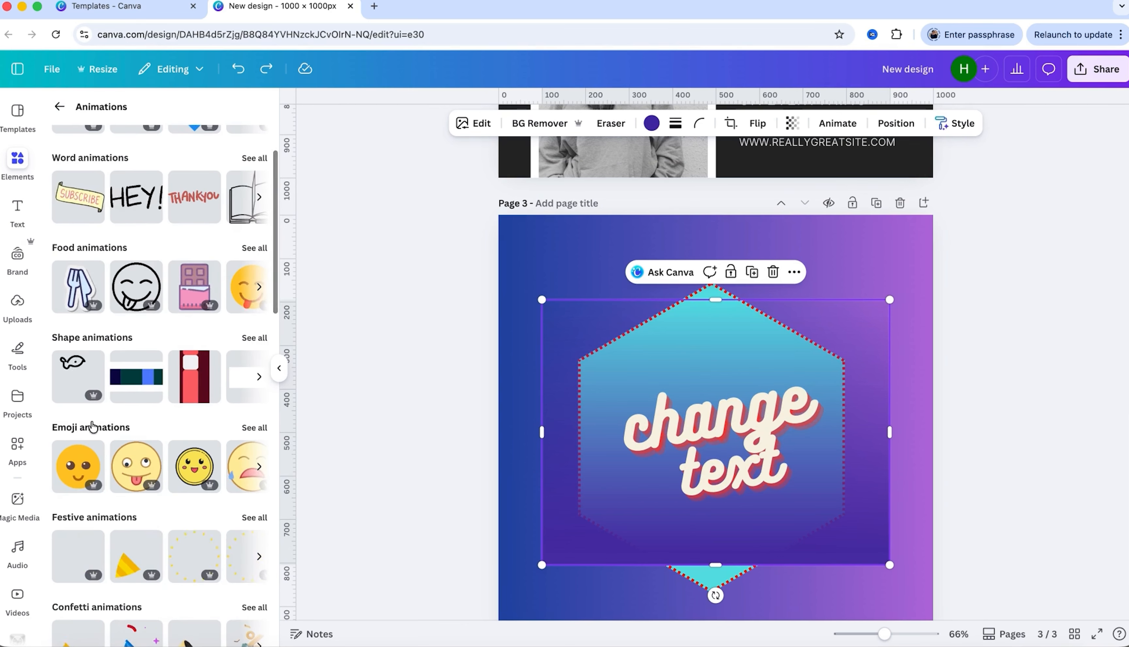
scroll(93, 426, up, 2)
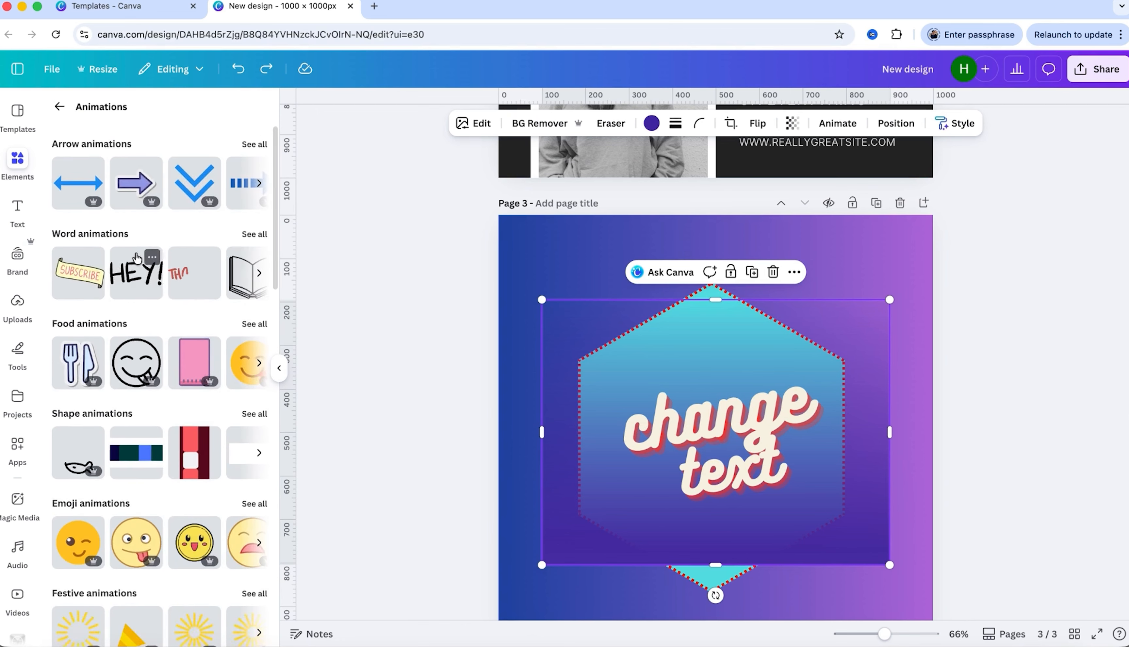
click(254, 234)
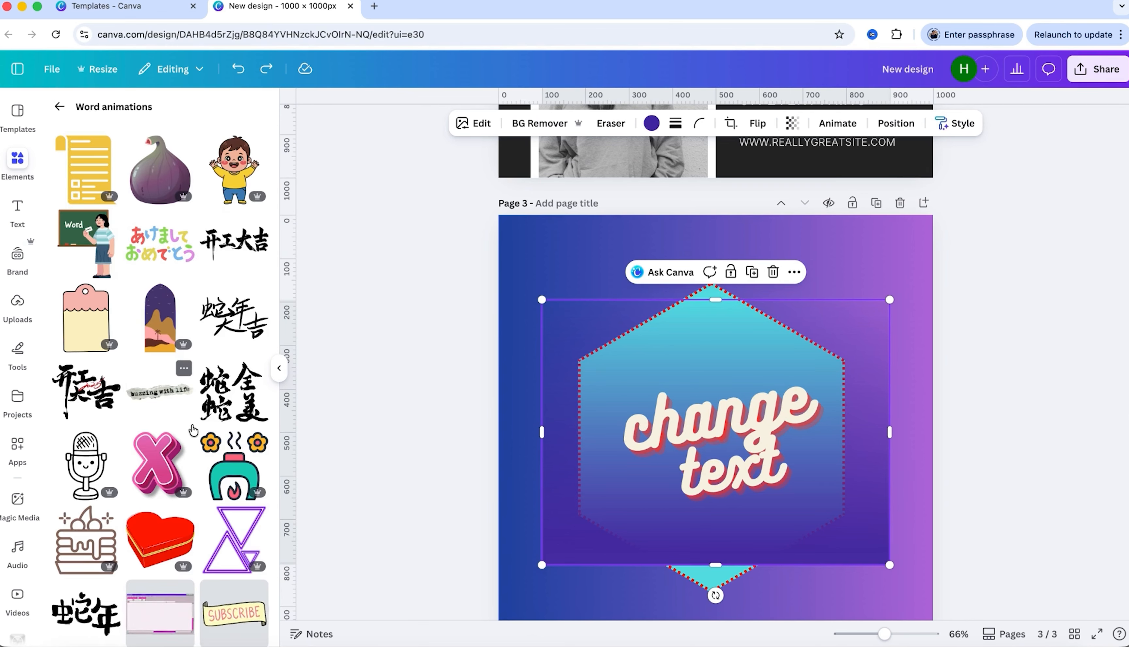
scroll(194, 430, down, 6)
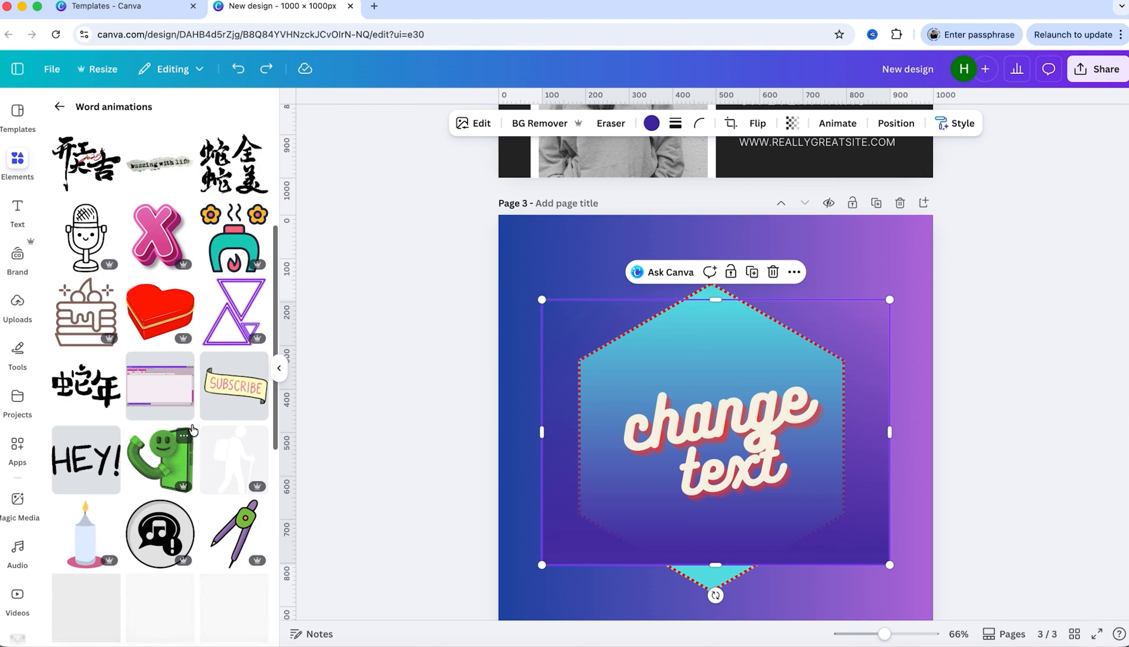
click(98, 468)
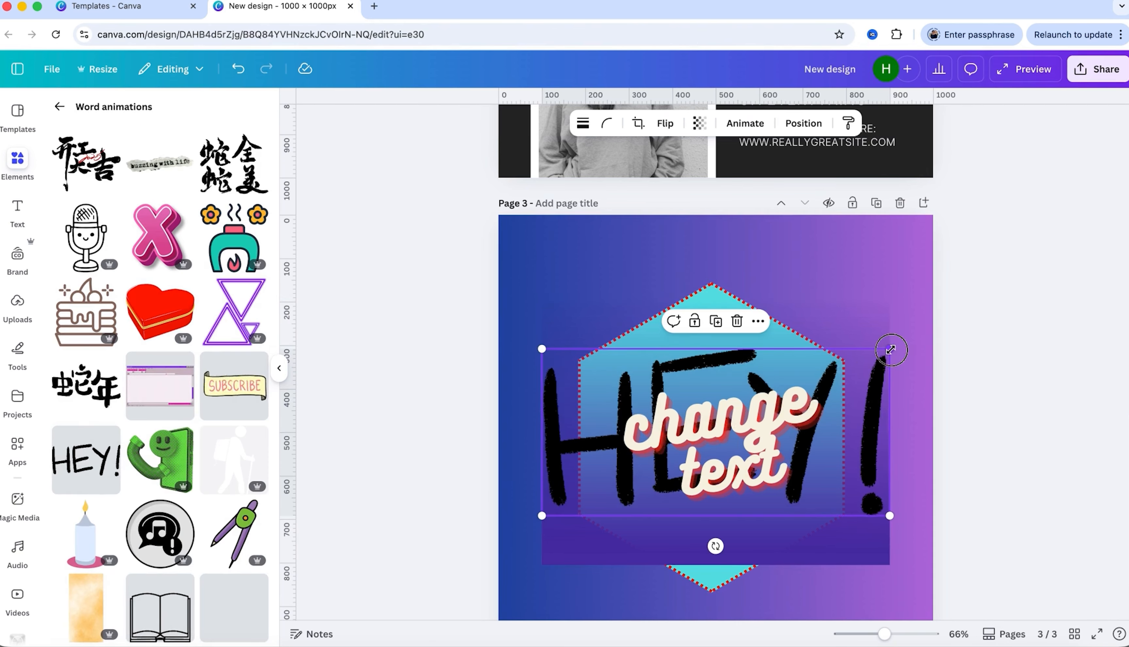
drag(891, 349, 664, 459)
drag(580, 494, 689, 261)
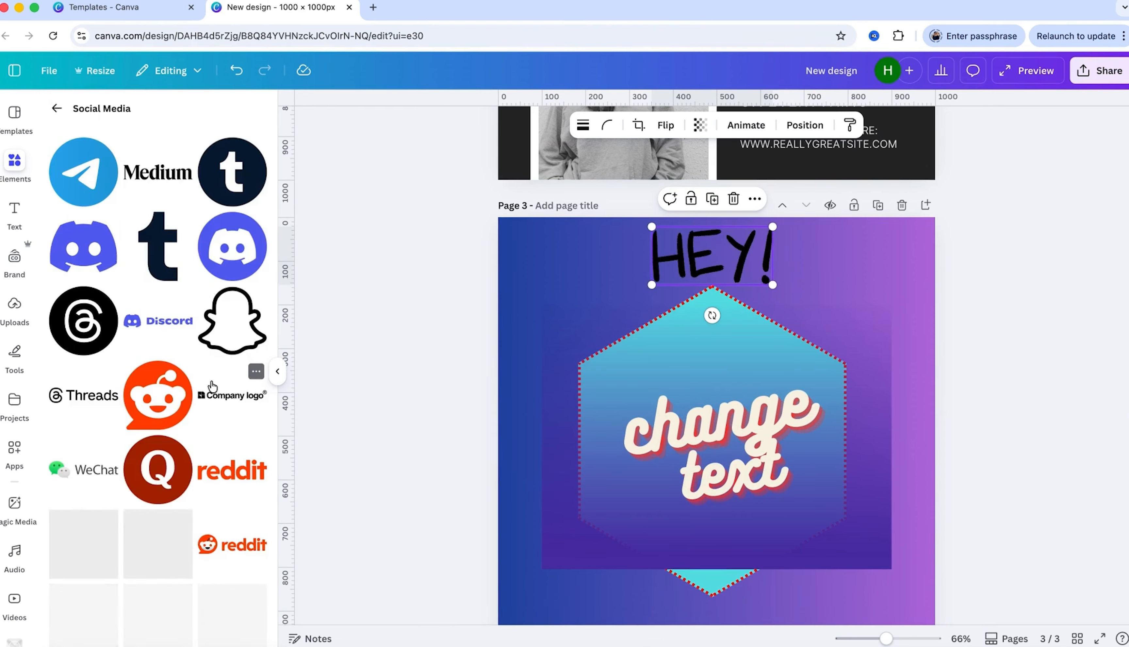
Step: Look through the Social Media and Icons graphics collections
scroll(86, 169, down, 5)
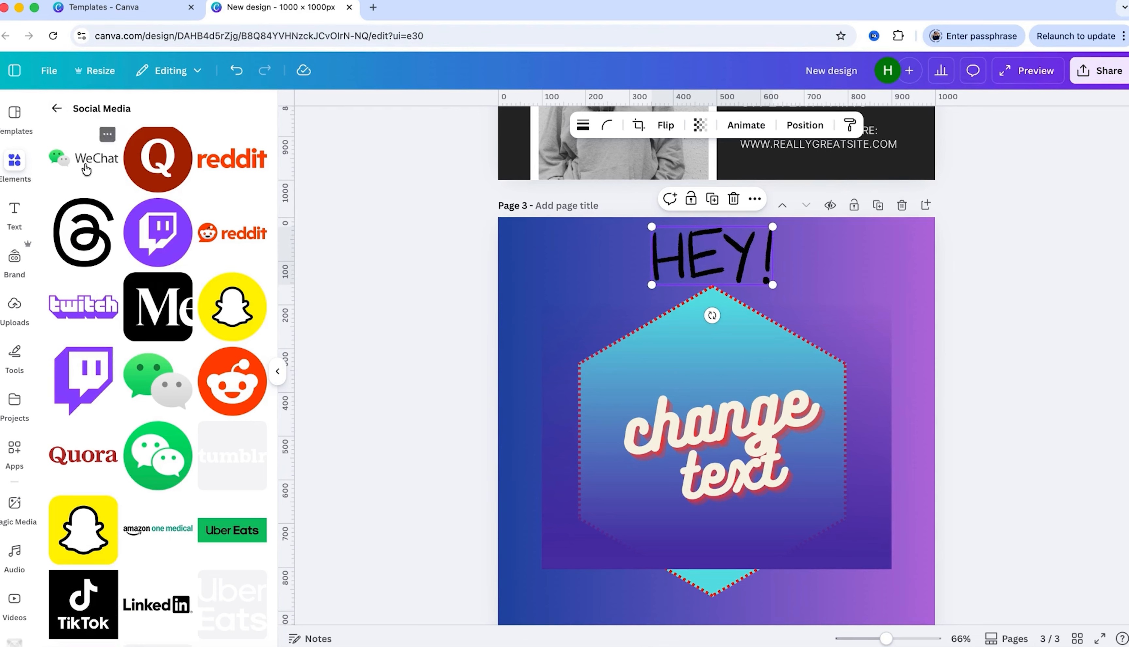
click(56, 108)
click(253, 357)
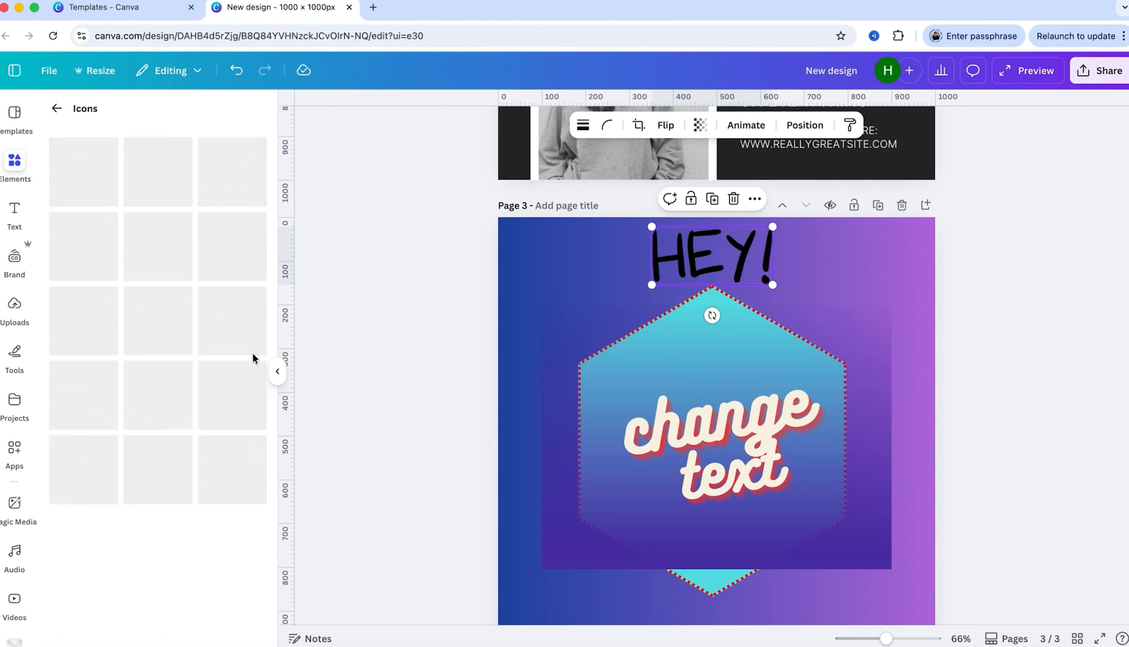
scroll(168, 440, down, 7)
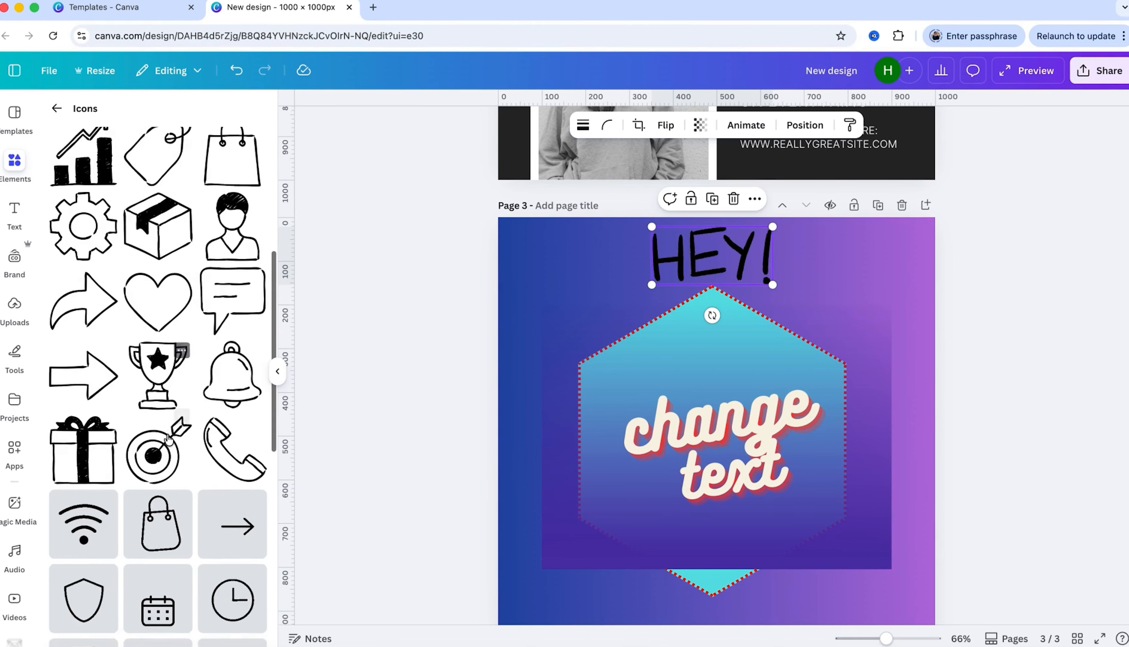
scroll(169, 440, down, 5)
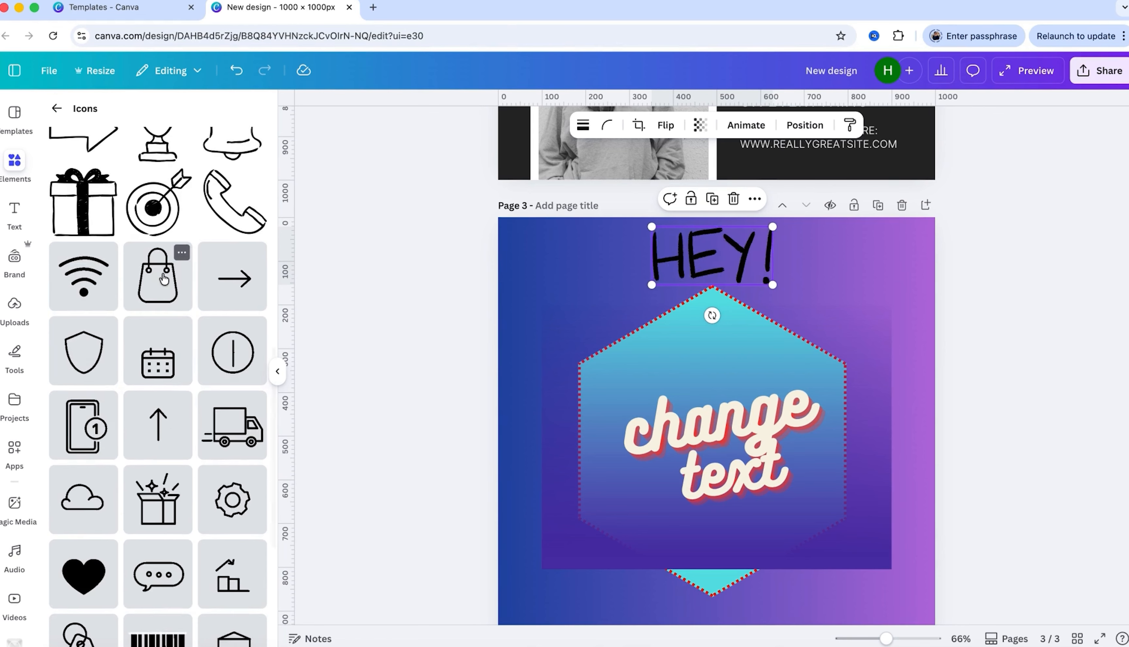
scroll(164, 279, down, 5)
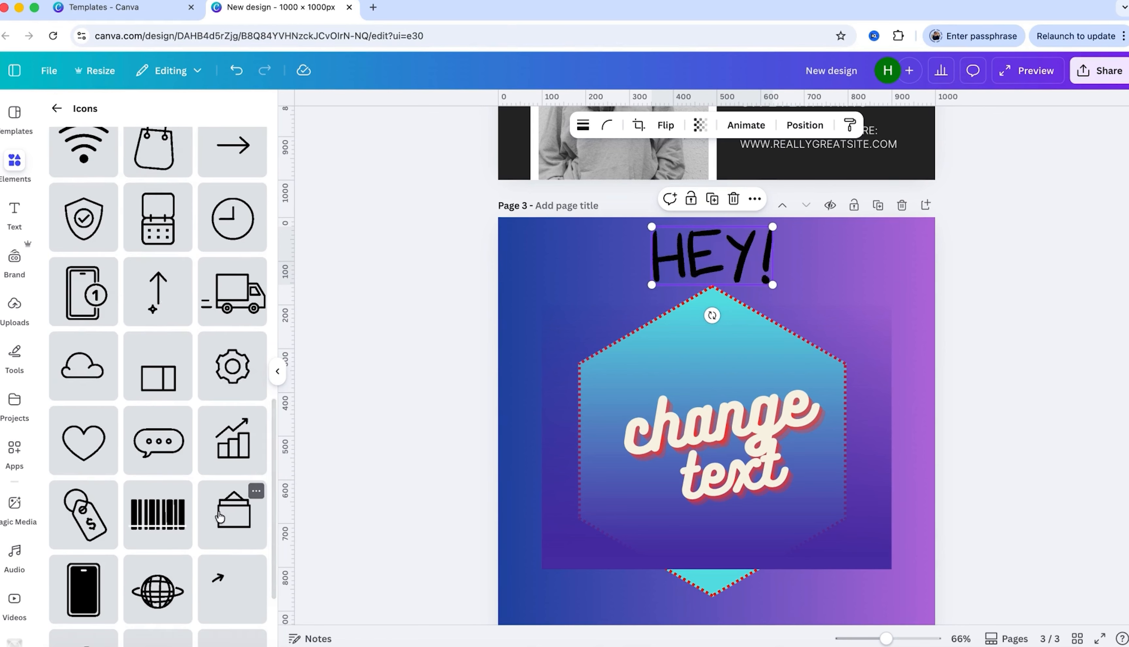
scroll(219, 517, down, 5)
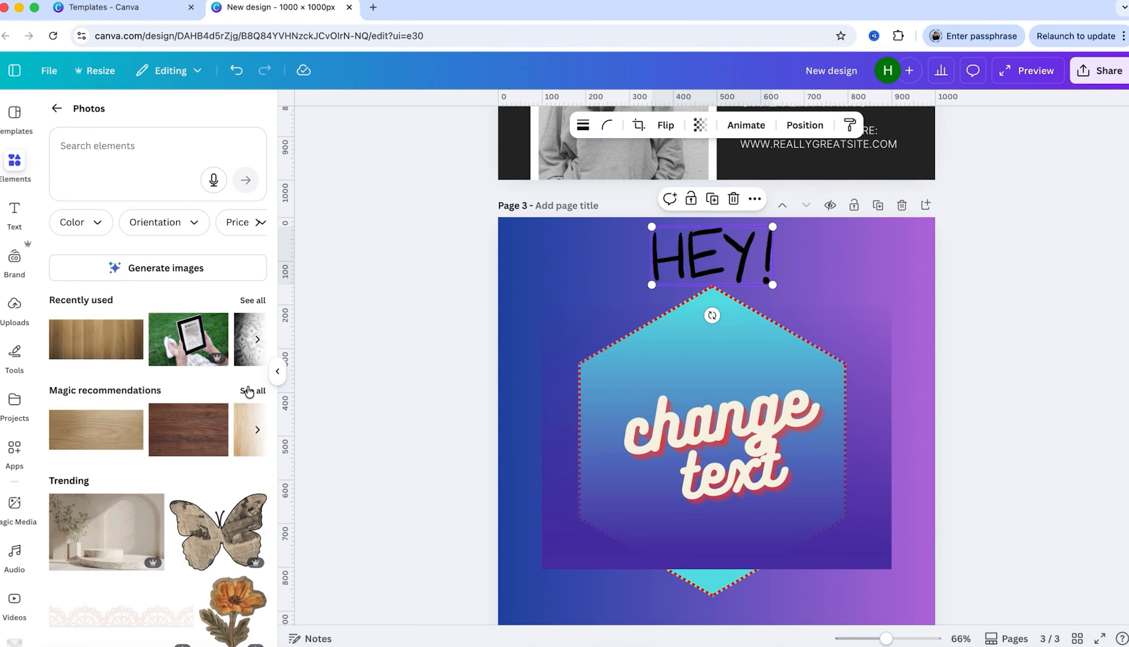
Step: Look through the photo collections and search them for "sunrise background"
scroll(249, 391, down, 3)
scroll(251, 326, up, 3)
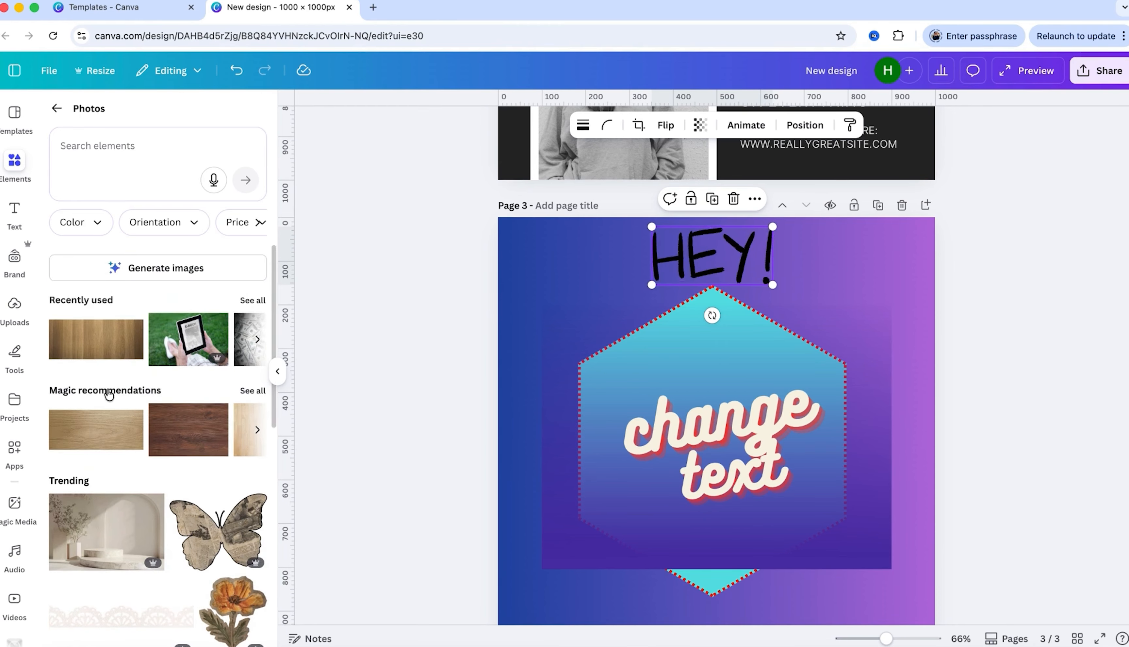
scroll(193, 397, down, 6)
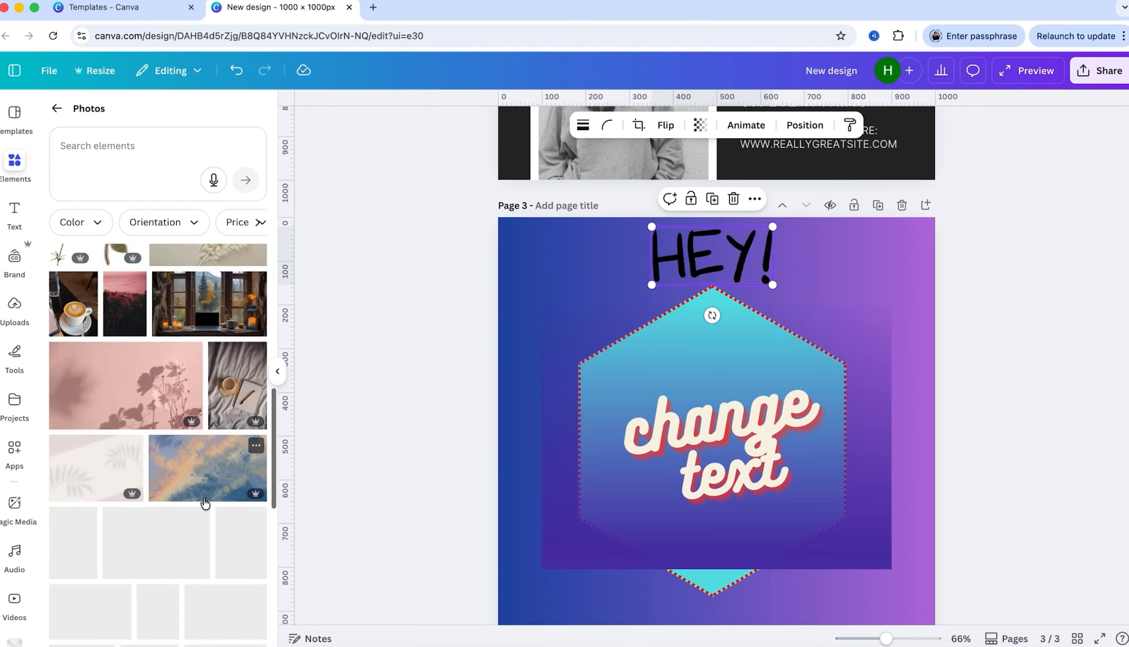
scroll(205, 502, up, 3)
click(122, 155)
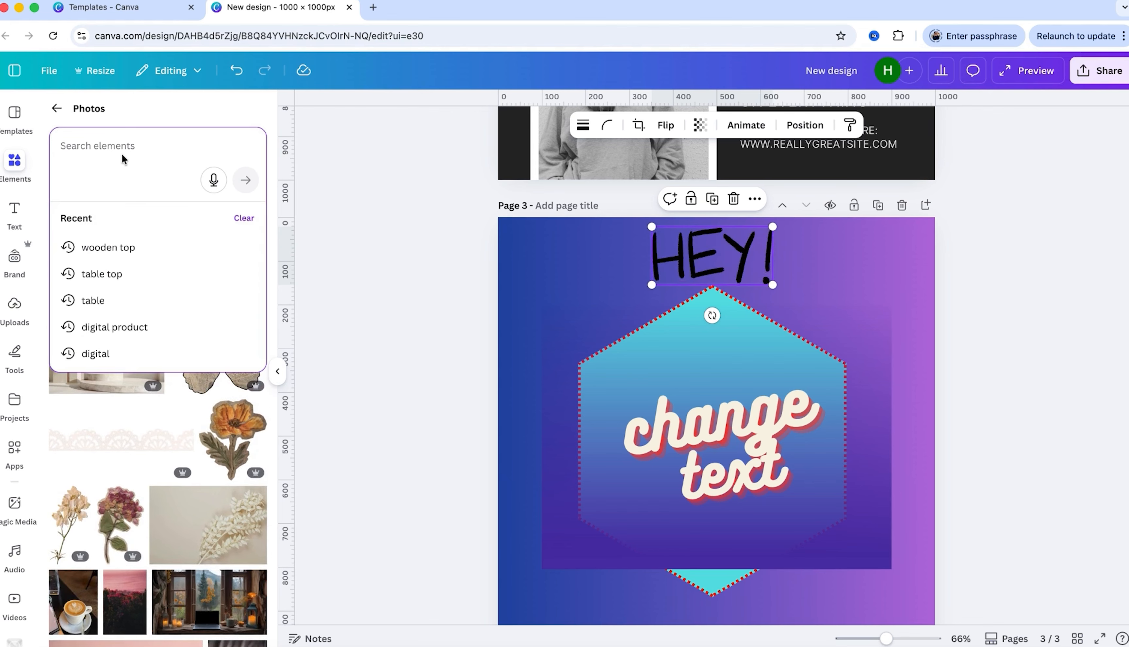
text(sunrise)
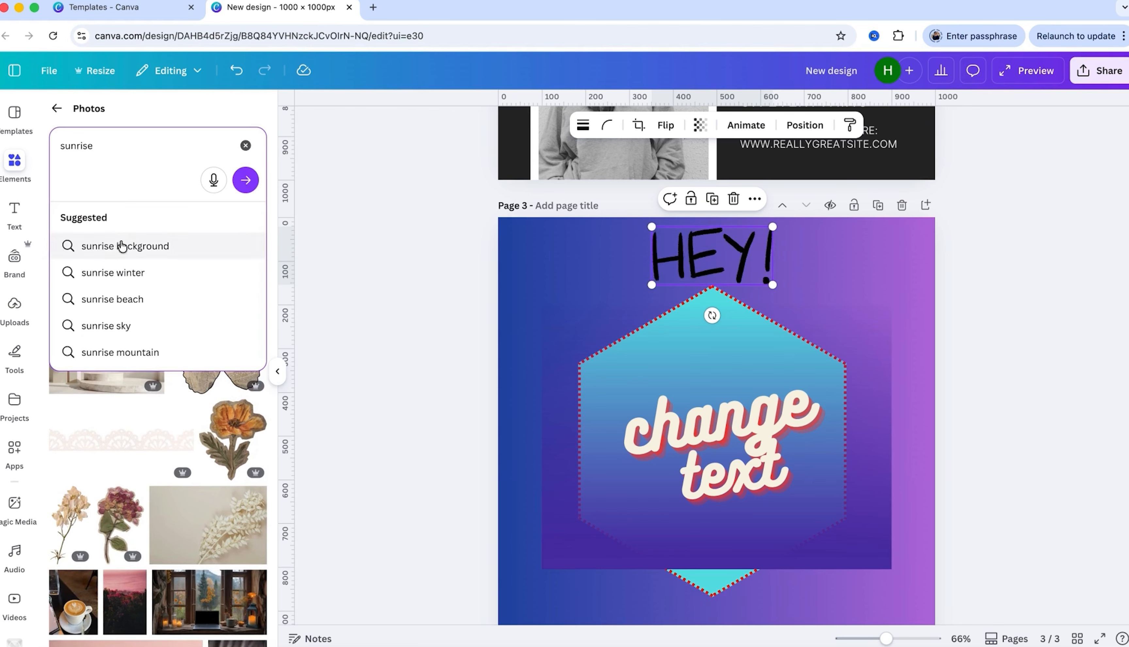
click(121, 247)
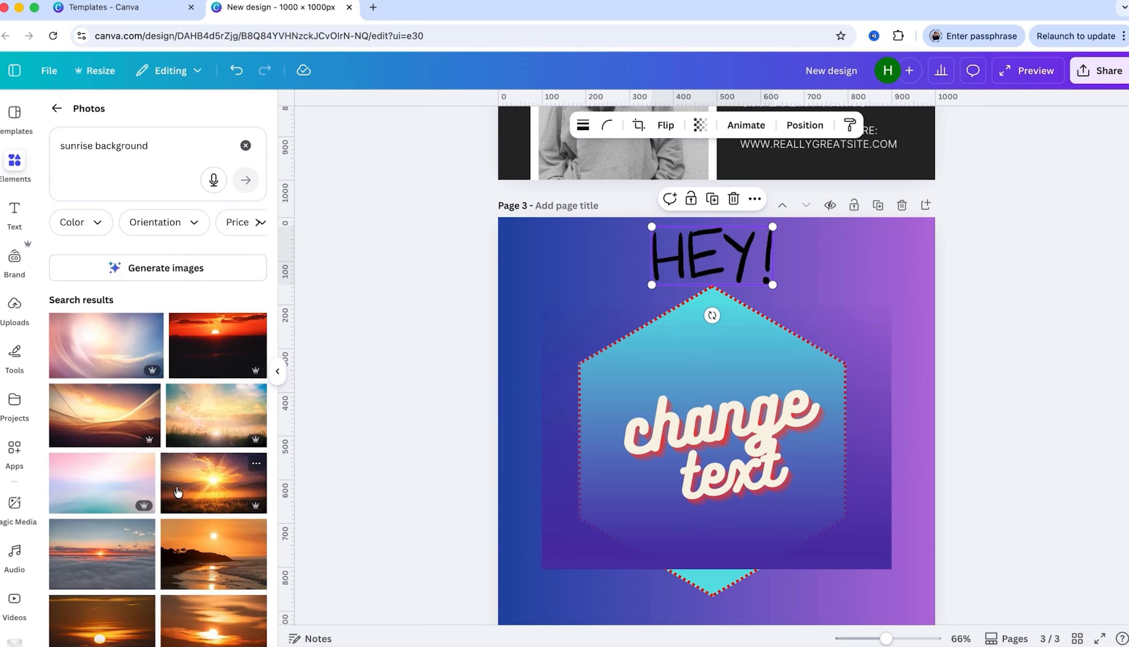
Step: Add the orange beach sunrise photo with the dark headland to page 3 and enlarge it to about 850 px wide
scroll(178, 491, down, 4)
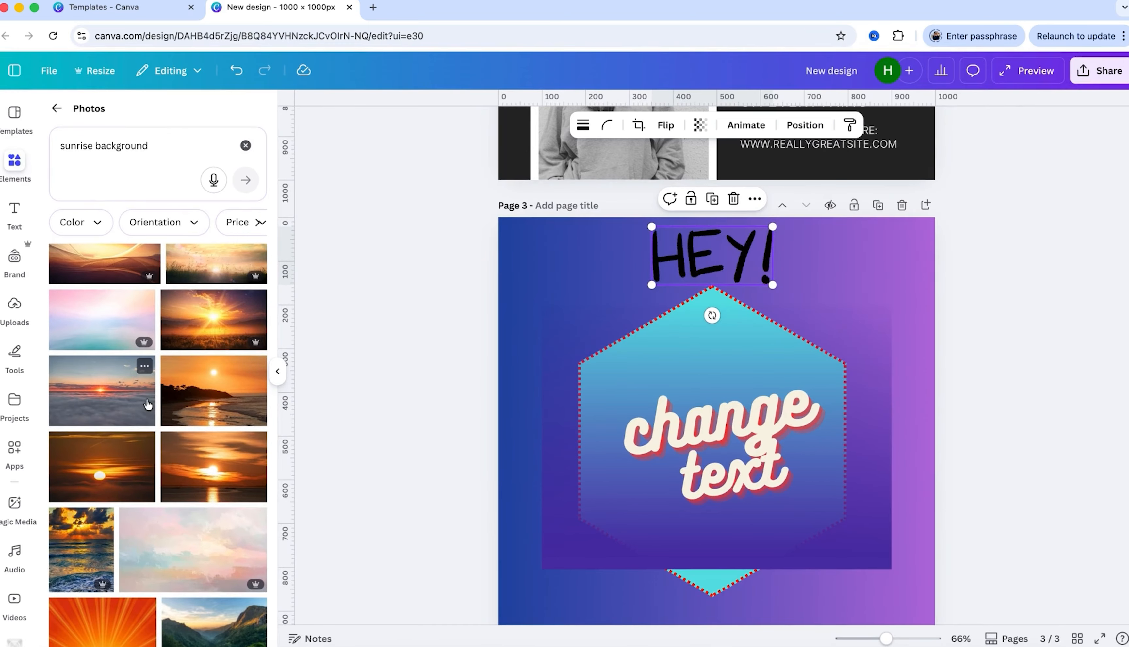
click(224, 392)
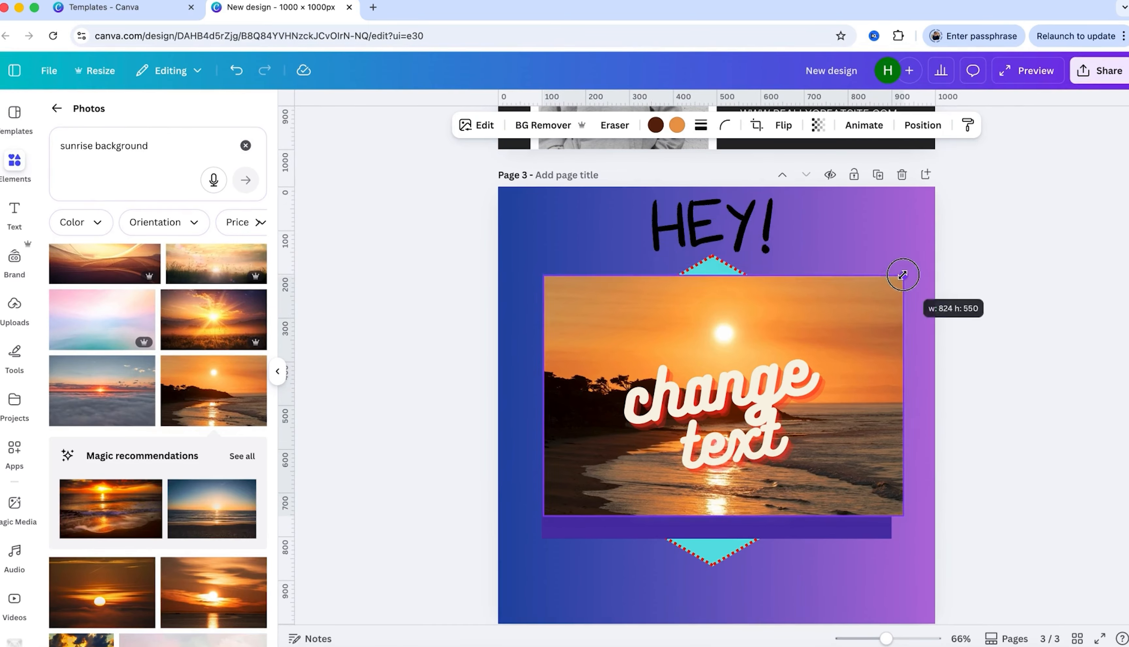
mouse_move(903, 275)
mouse_down()
mouse_move(991, 187)
mouse_move(909, 272)
mouse_up()
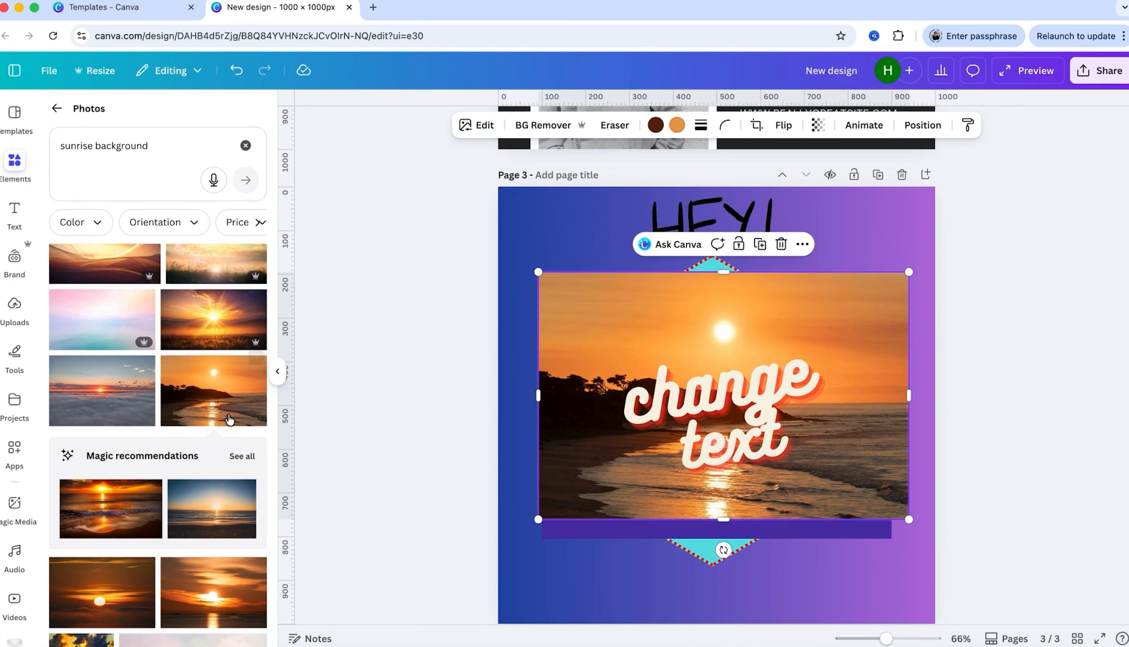
Step: Look through the video collections and search them for "sunrise"
click(57, 111)
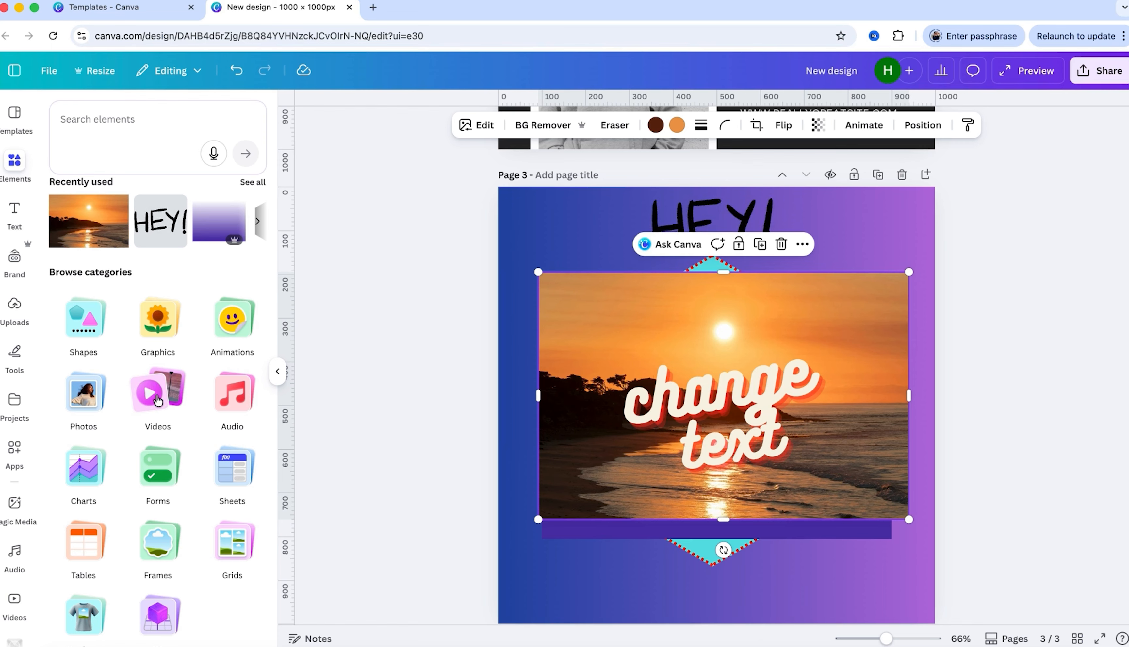
click(158, 399)
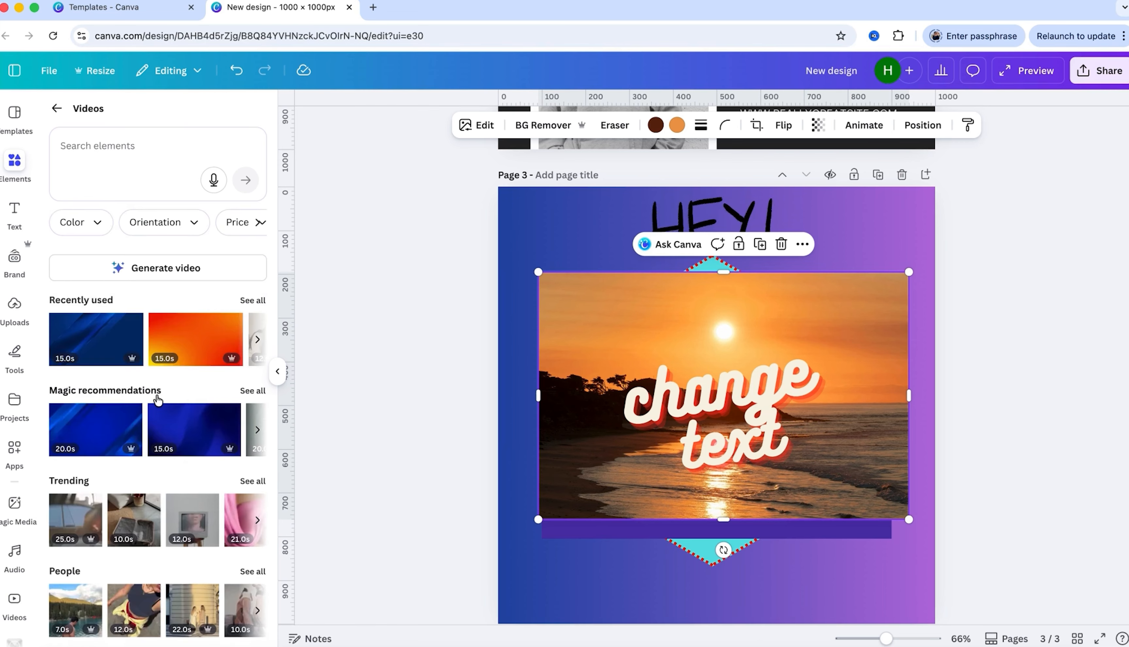
scroll(157, 399, down, 3)
scroll(158, 399, up, 2)
scroll(158, 398, down, 4)
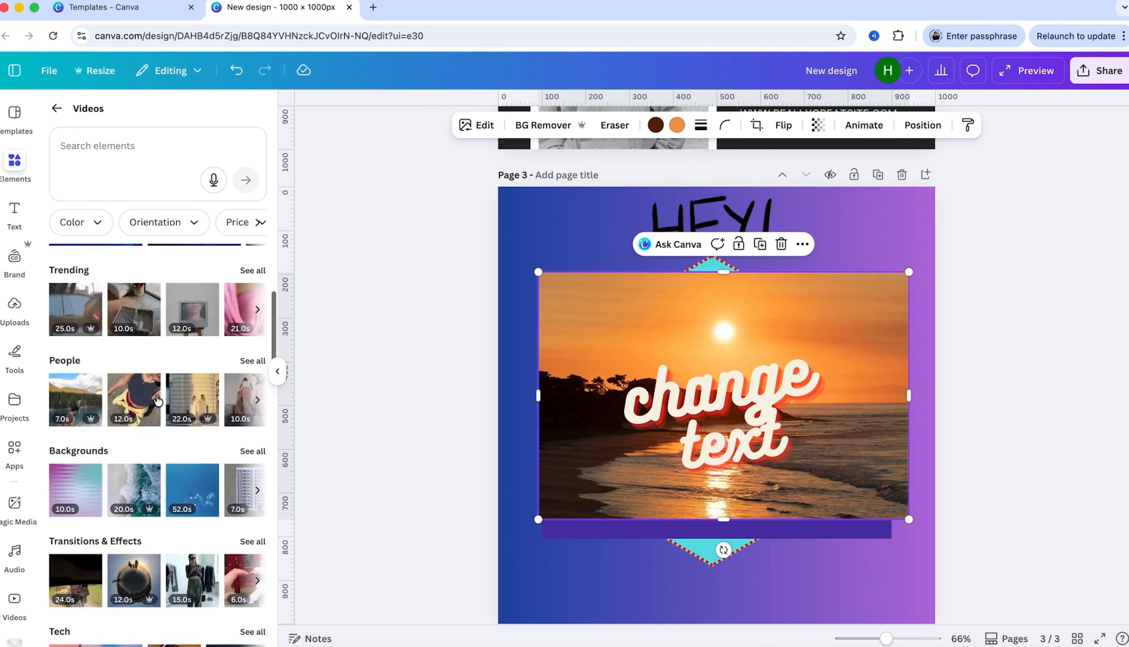
scroll(158, 399, up, 5)
click(142, 147)
text(sun)
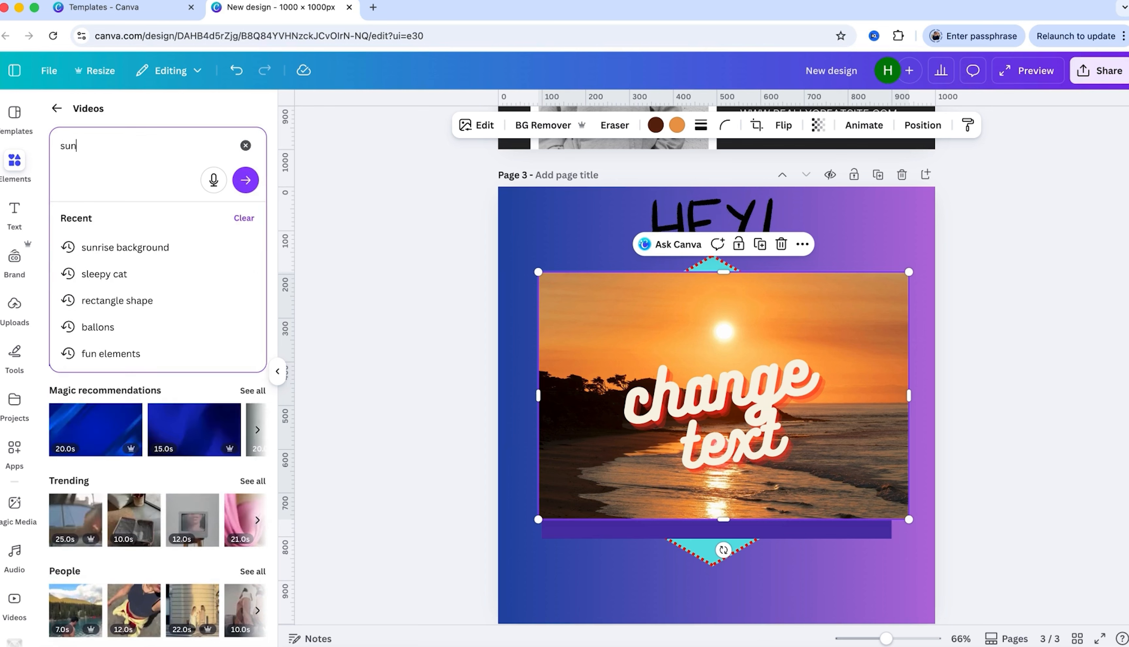
text(rise)
key(Return)
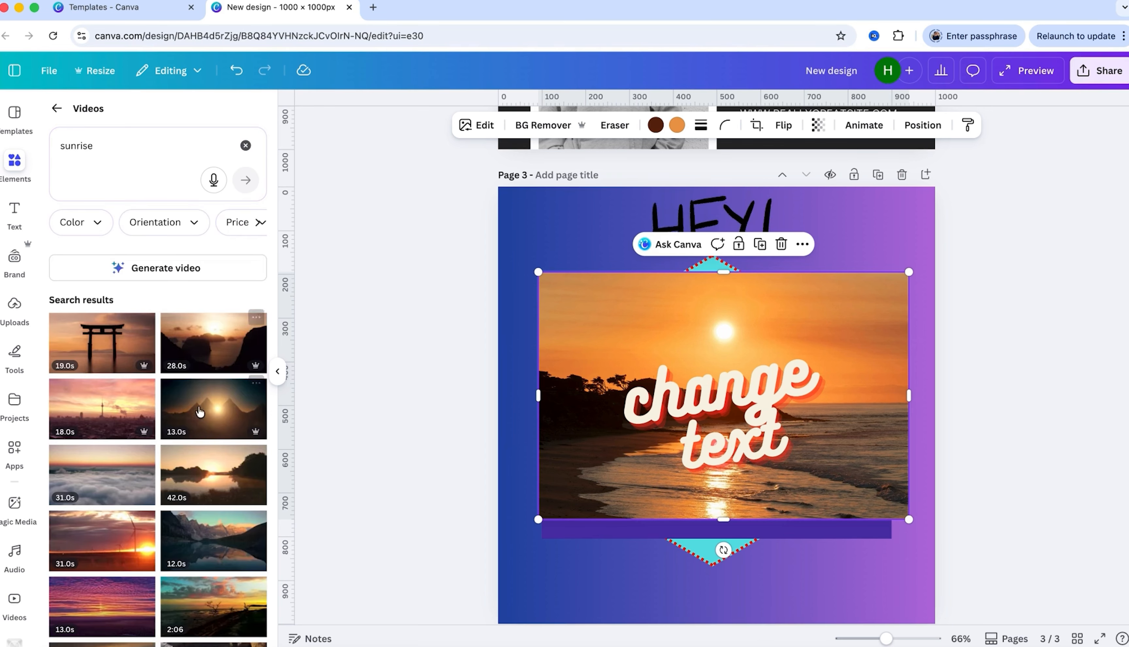
Step: Add the 31-second wind turbine sunrise video to page 3 and enlarge it to about 960 px wide
click(110, 552)
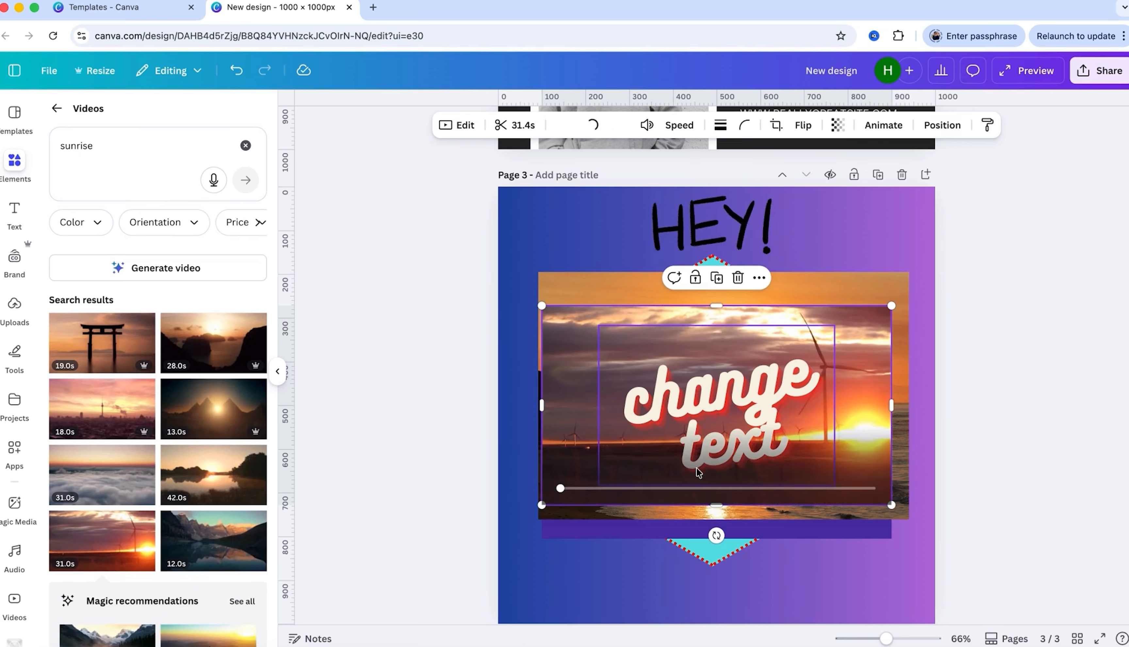
drag(895, 506, 934, 518)
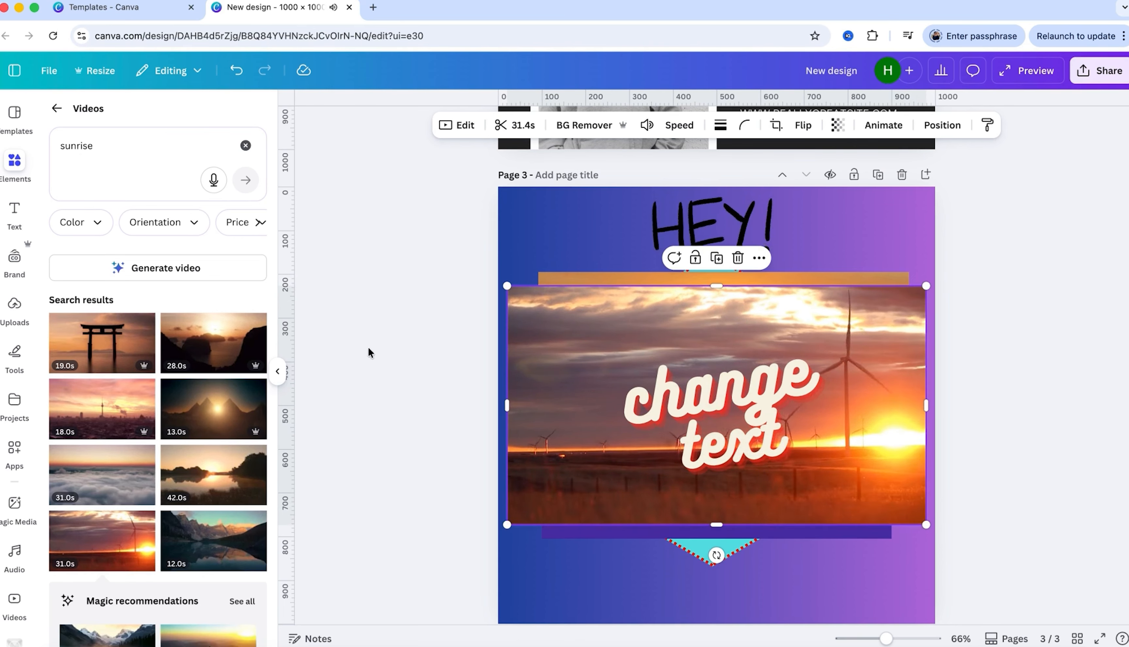
click(49, 109)
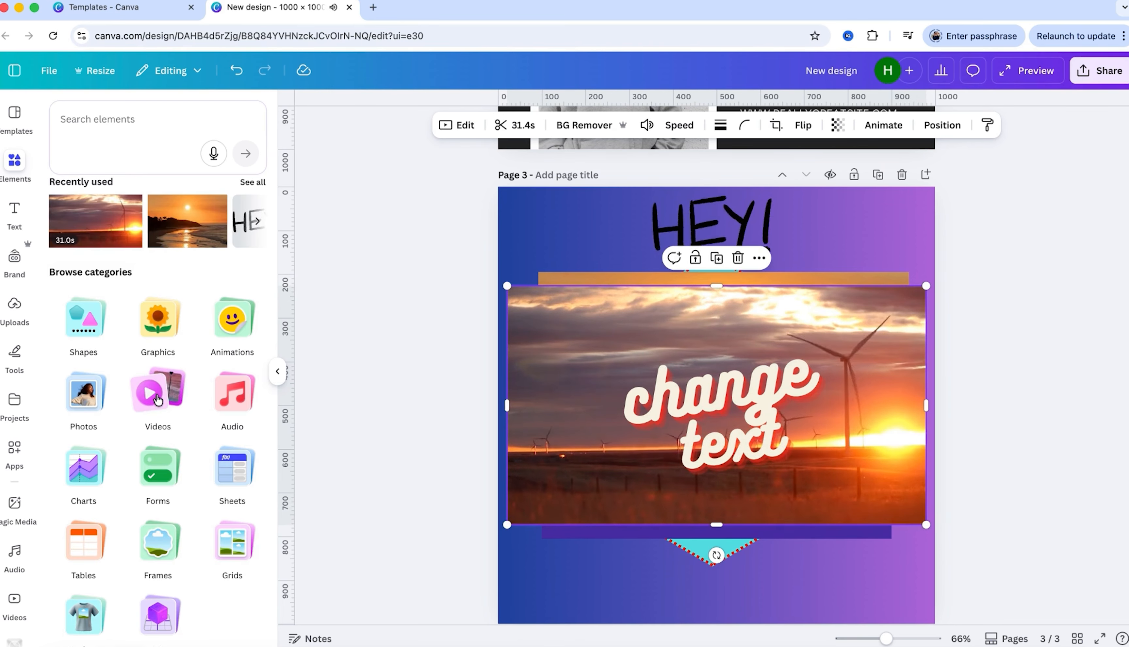
Step: Add a new page after page 3 and set its background color to white
scroll(246, 404, down, 1)
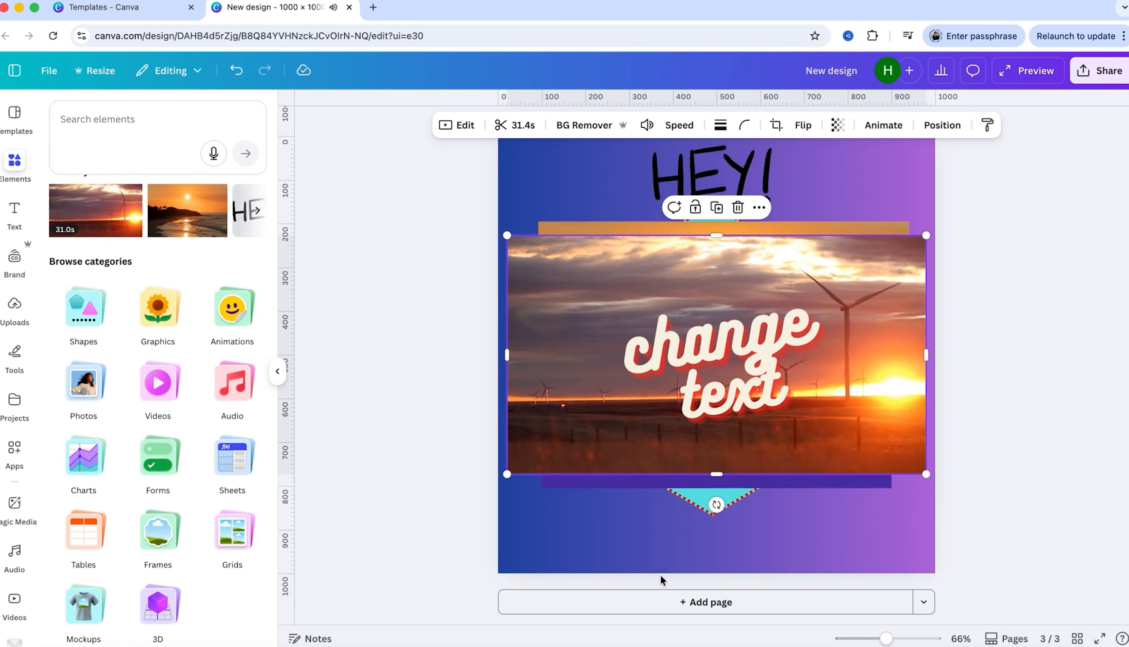
click(658, 603)
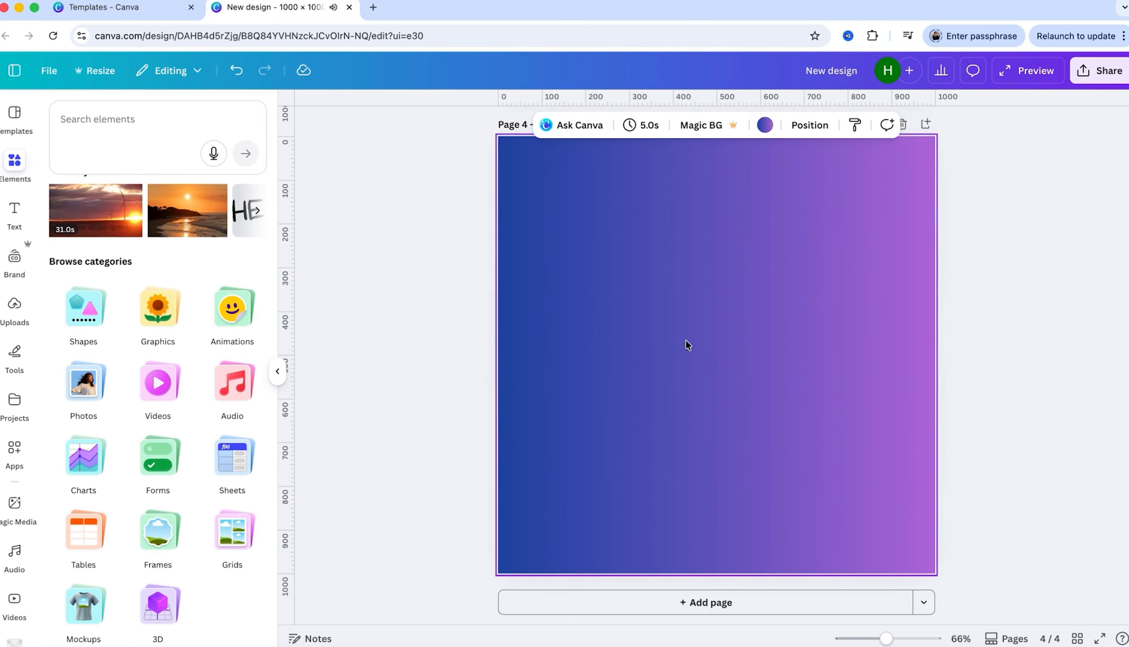
click(765, 125)
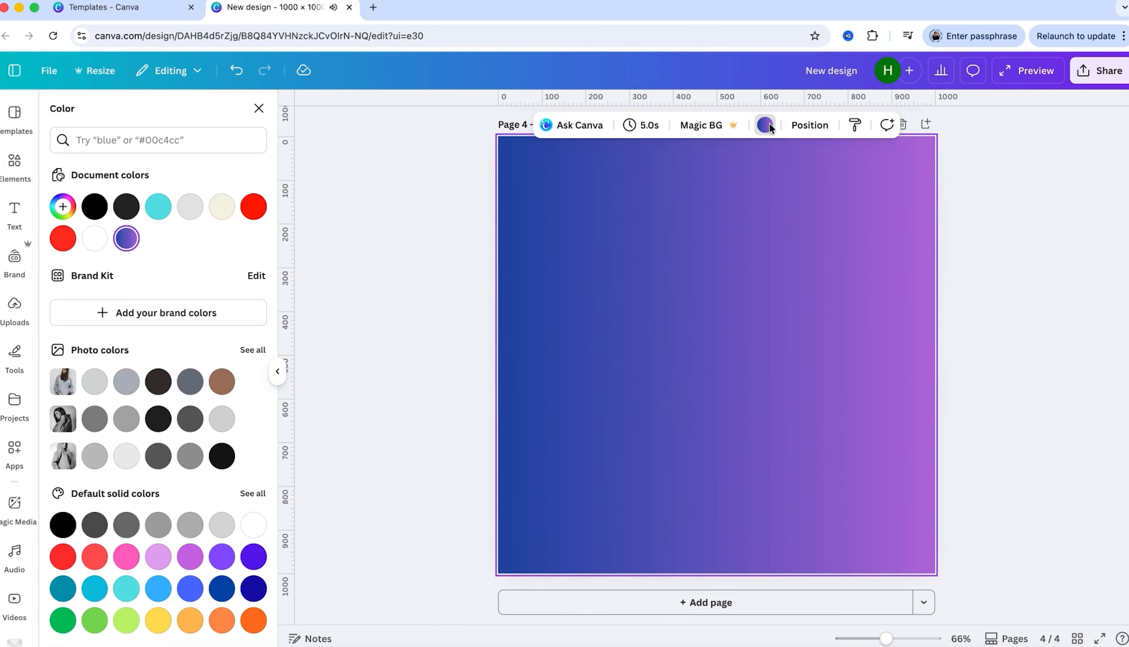
click(88, 240)
click(388, 306)
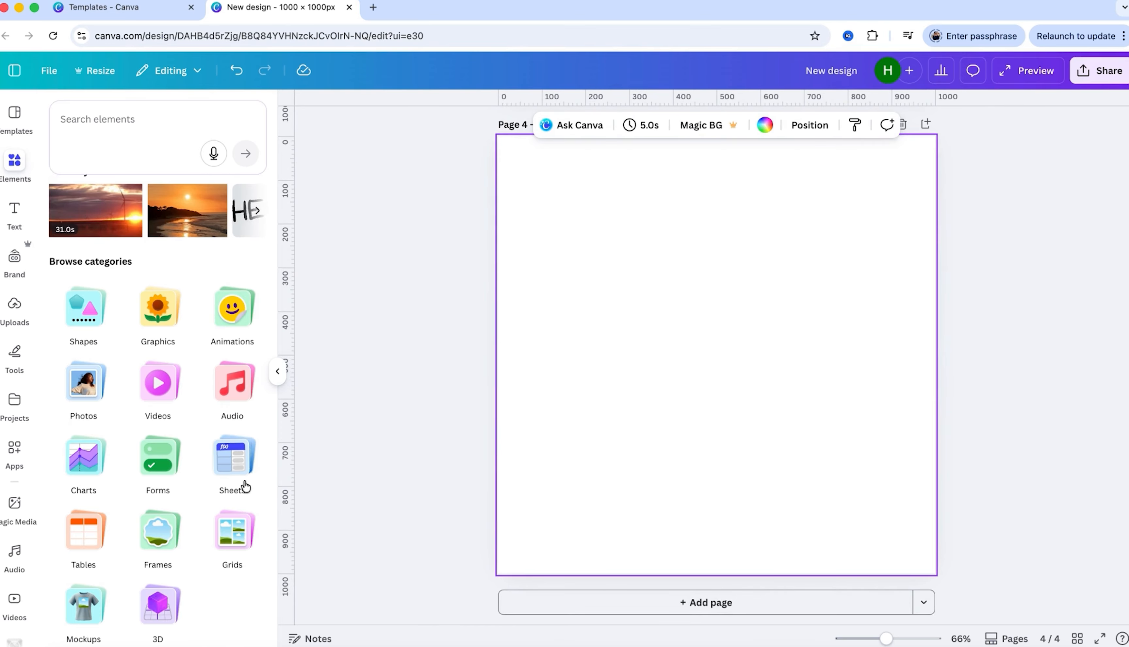
Step: Look through the Basic shapes and the Film and photo frame collections
click(161, 533)
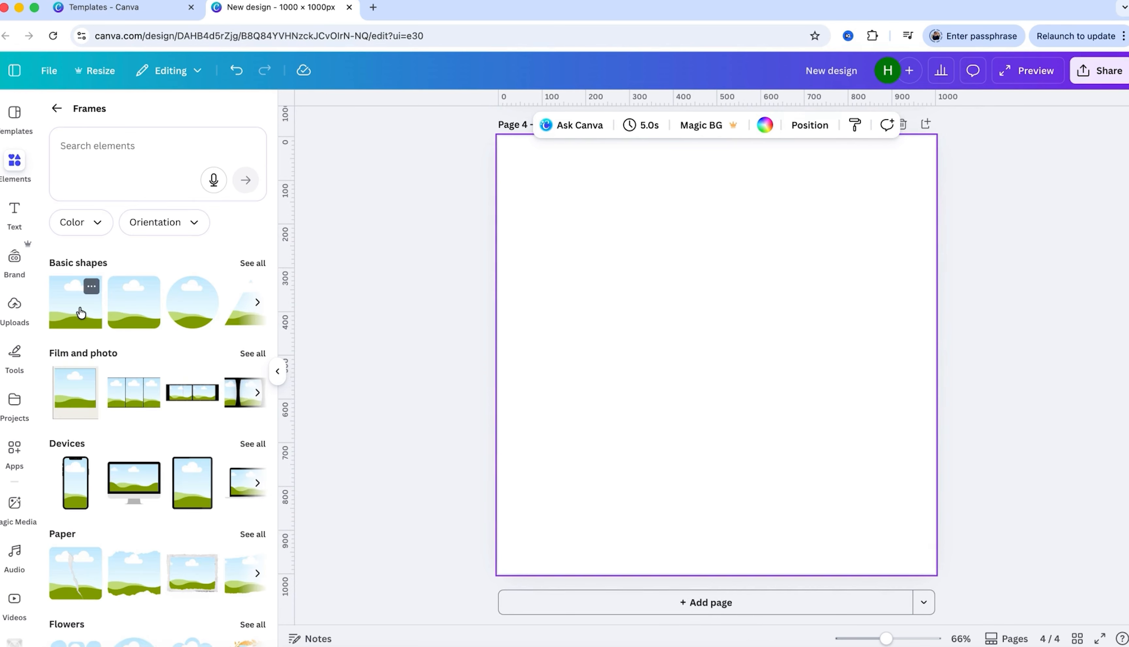
click(252, 263)
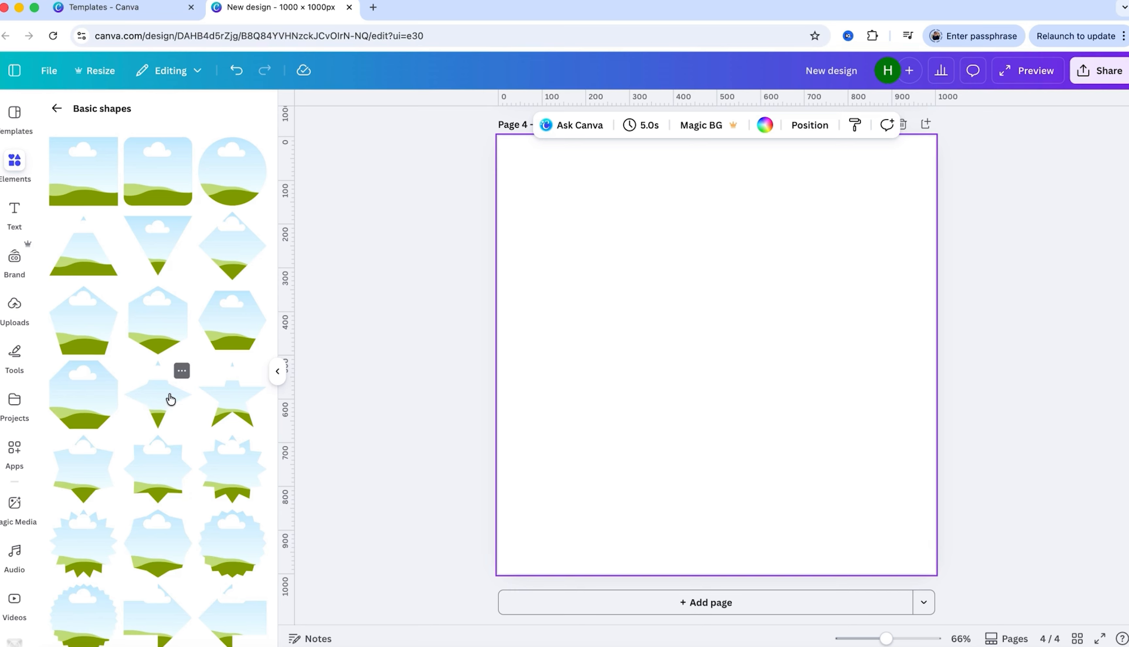
scroll(171, 400, down, 5)
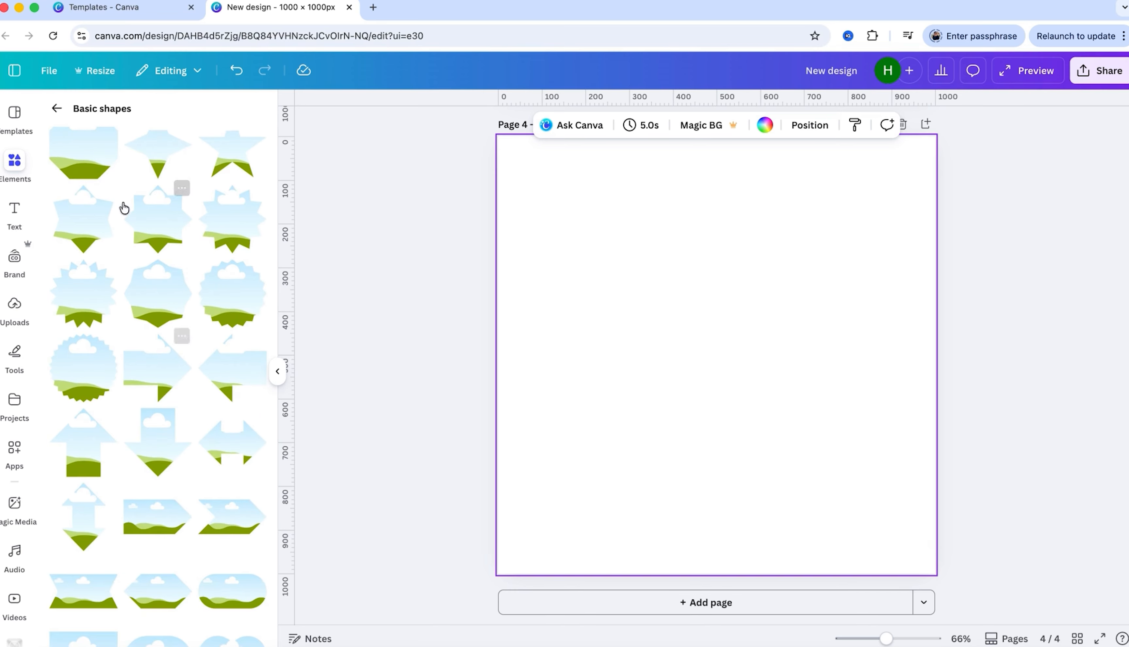
click(57, 108)
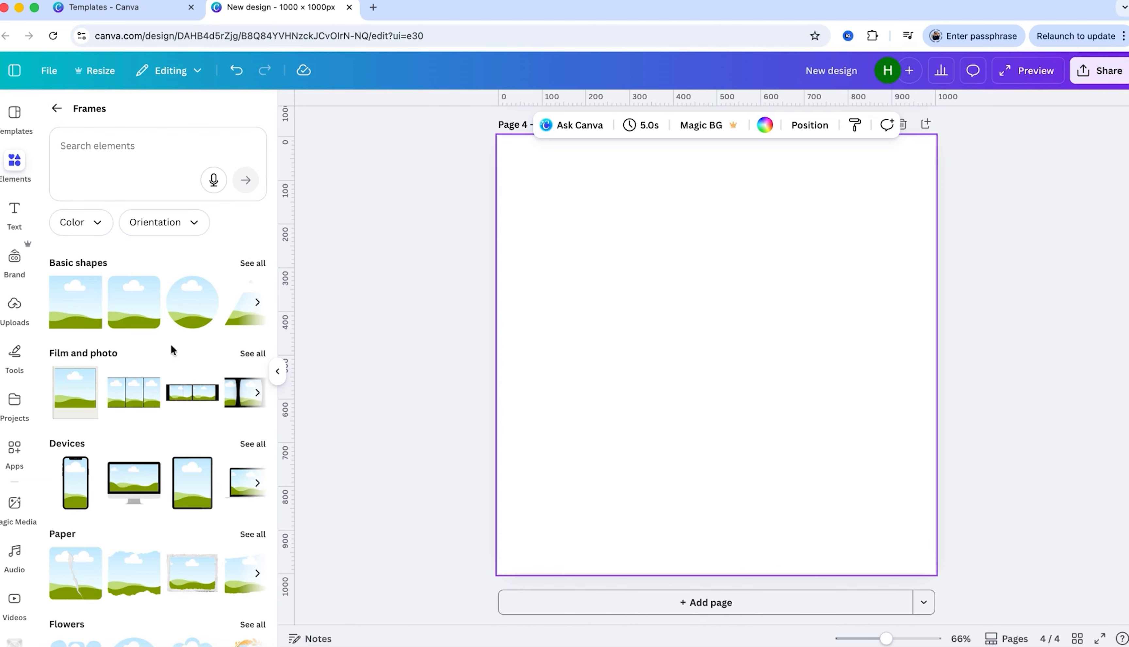
click(253, 354)
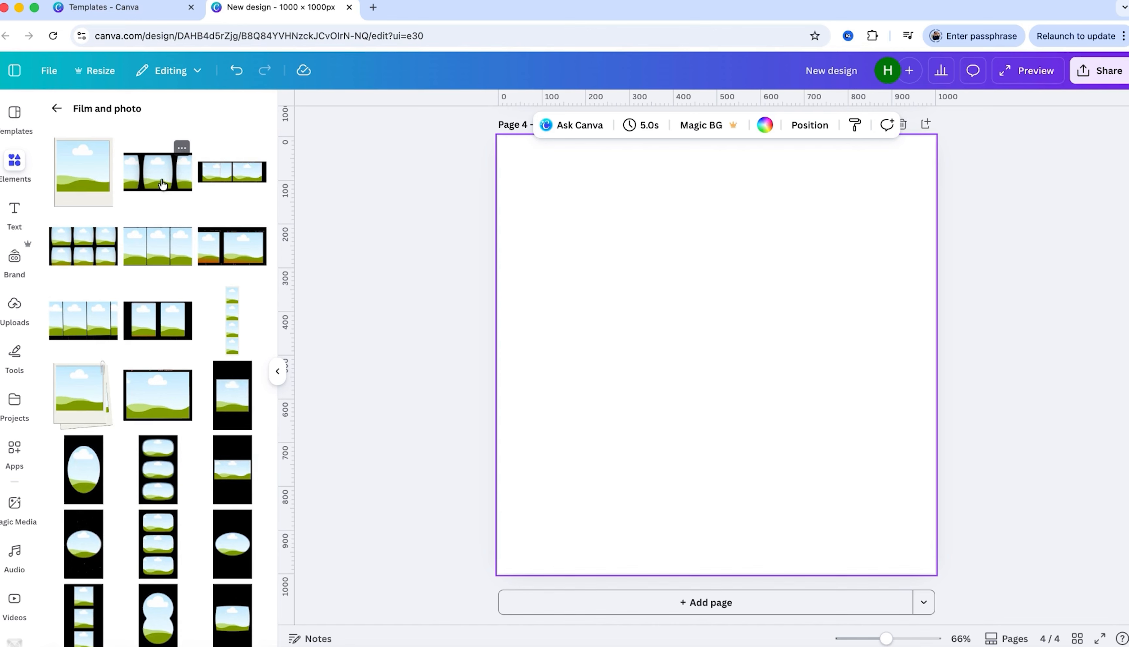
click(57, 109)
Step: Add the black tablet frame from the Devices collection to page 4 and enlarge it to about 715 px wide
scroll(82, 378, down, 2)
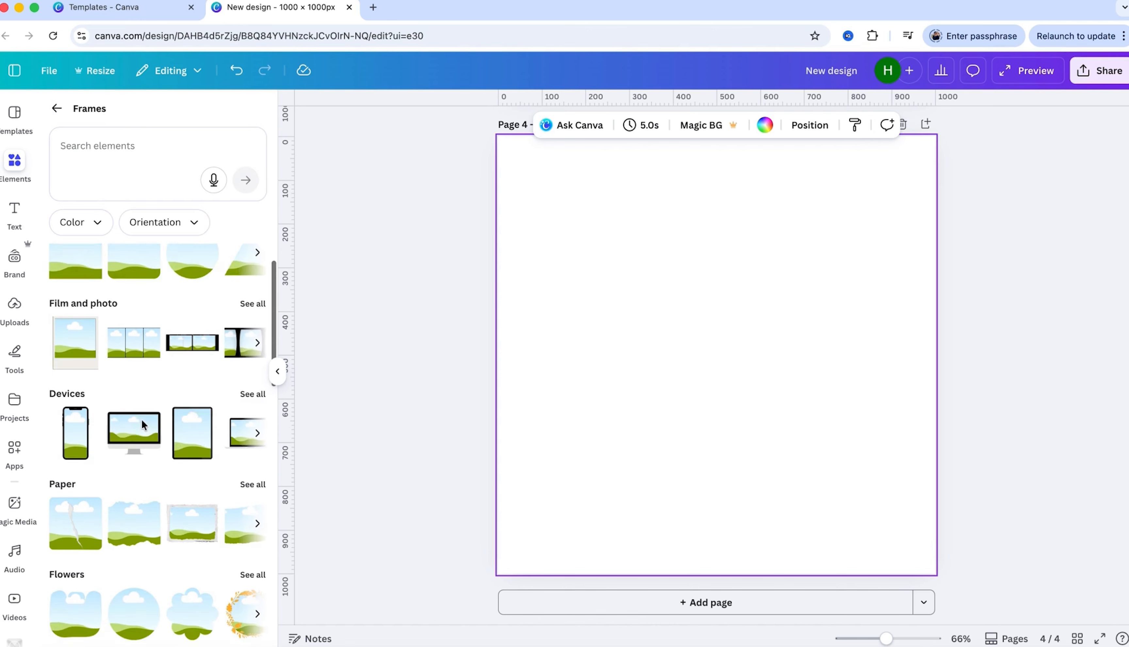
click(251, 363)
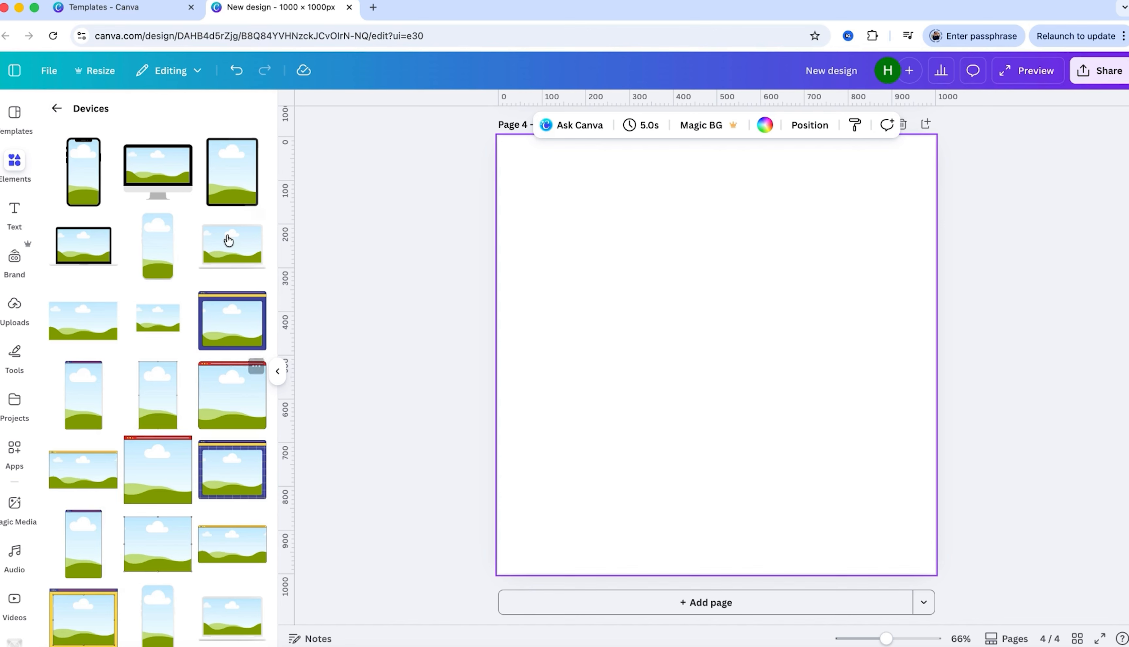
click(230, 183)
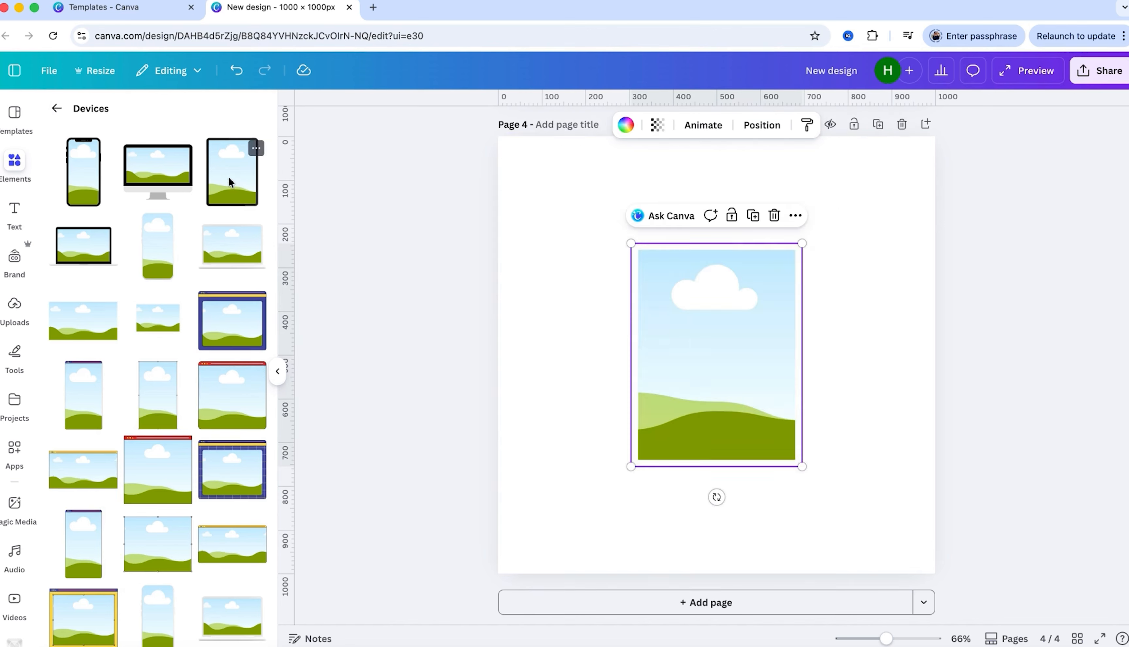
drag(808, 243, 870, 155)
drag(629, 468, 542, 558)
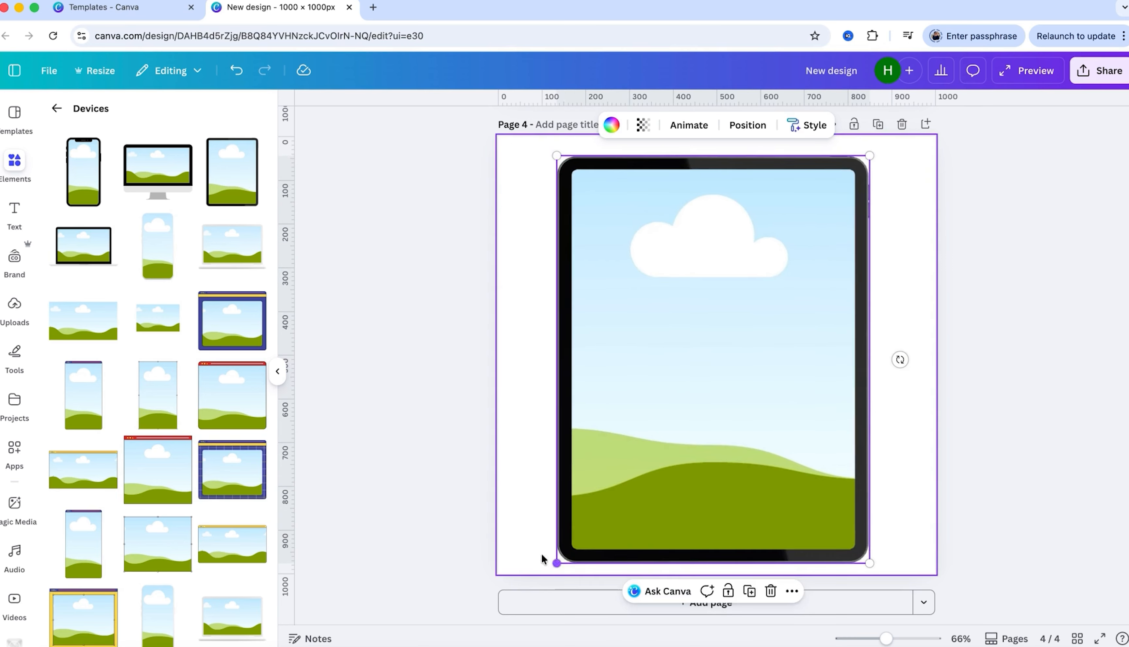
click(904, 429)
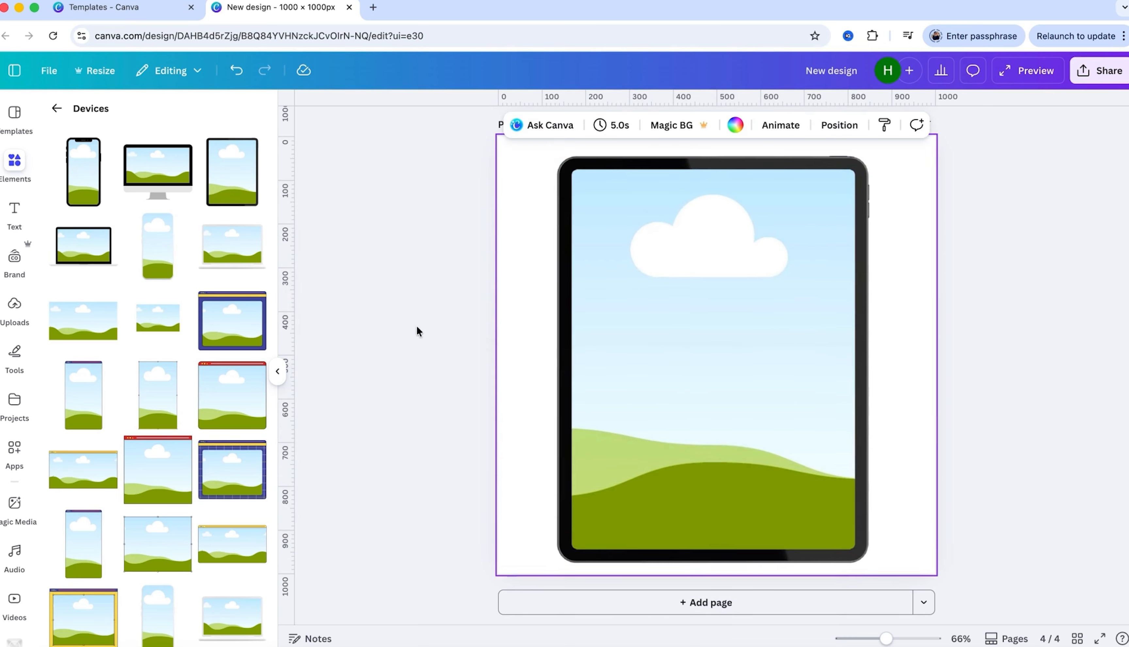
Step: Search the photos for "book" and add the photo of a hand holding an open book outdoors to page 4
click(57, 108)
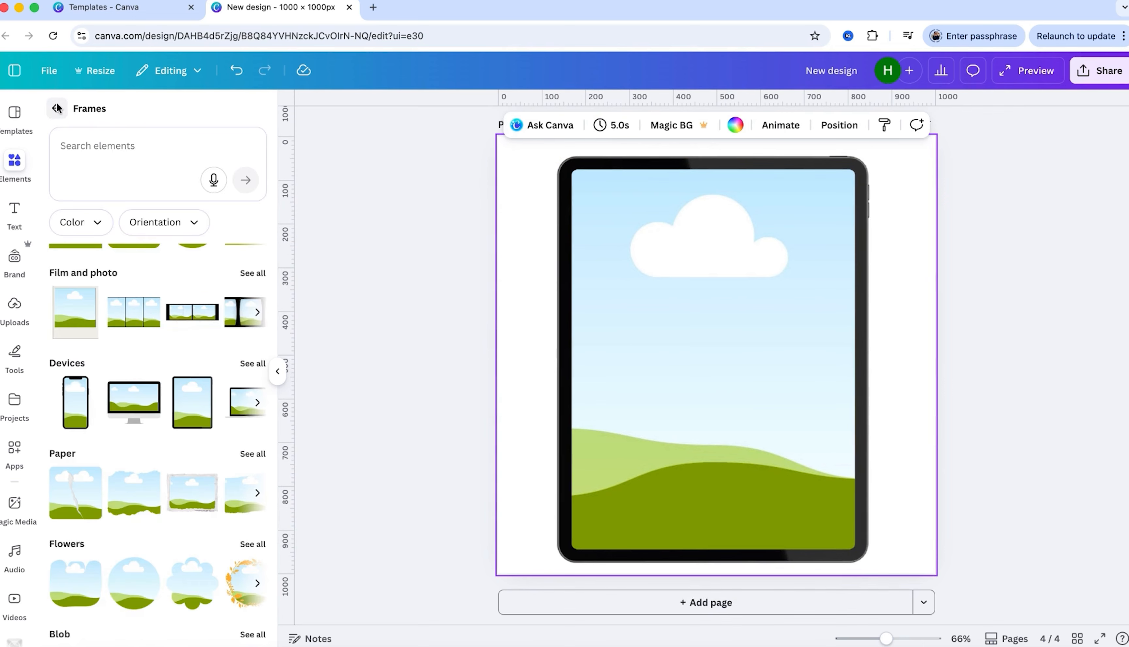
click(56, 106)
click(106, 432)
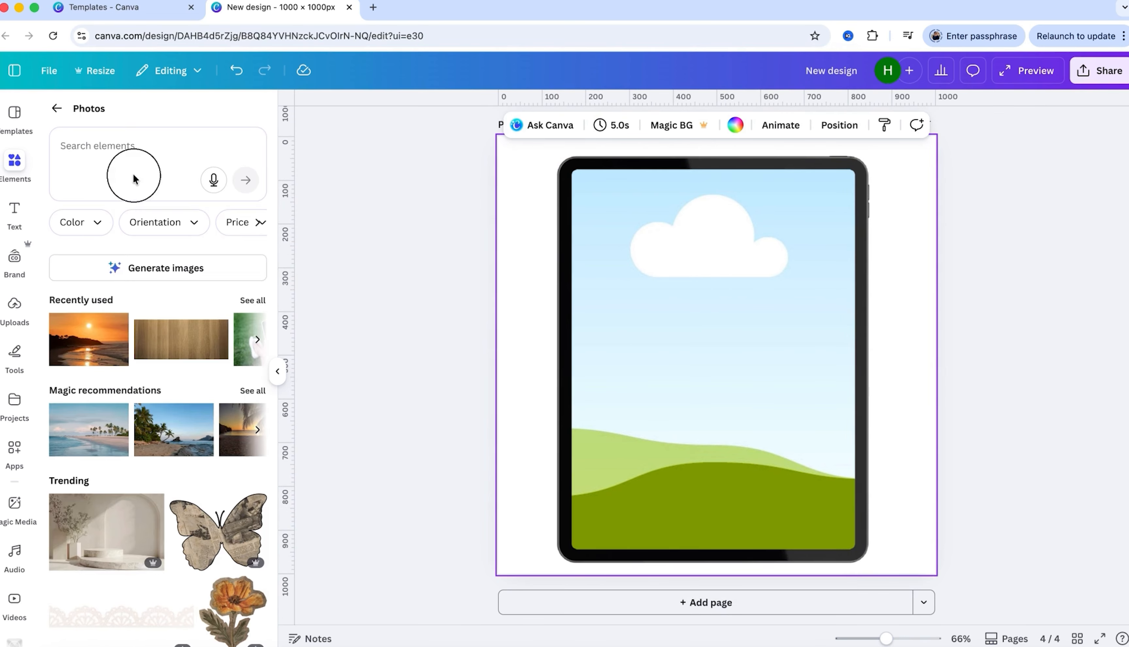
click(133, 146)
text(book)
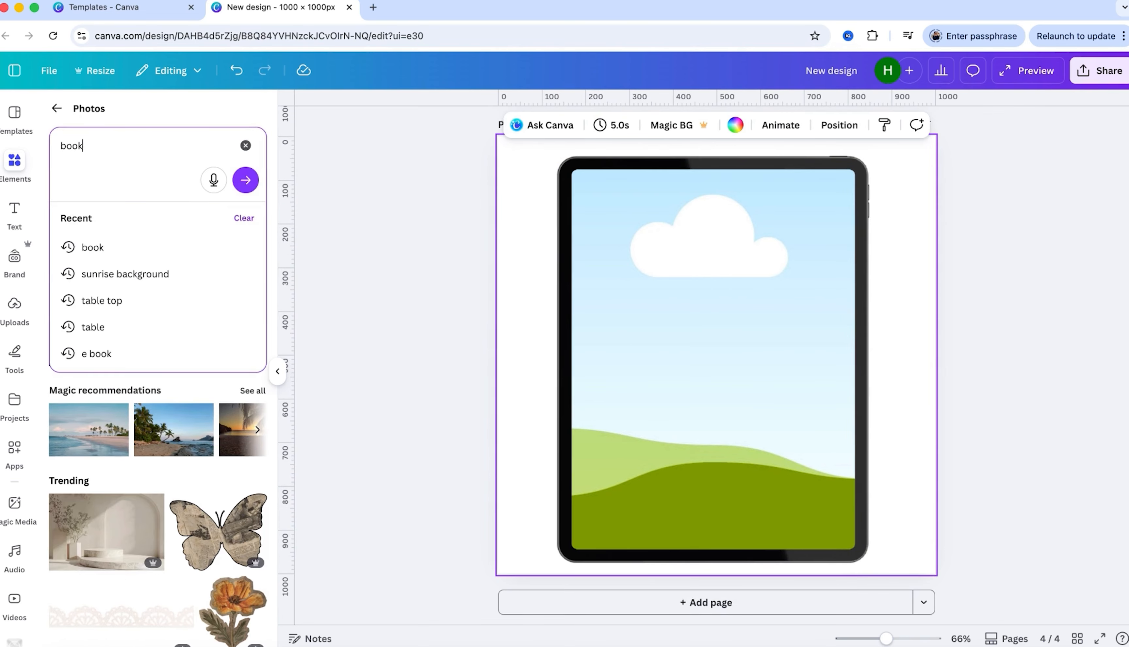
key(Return)
scroll(201, 415, down, 3)
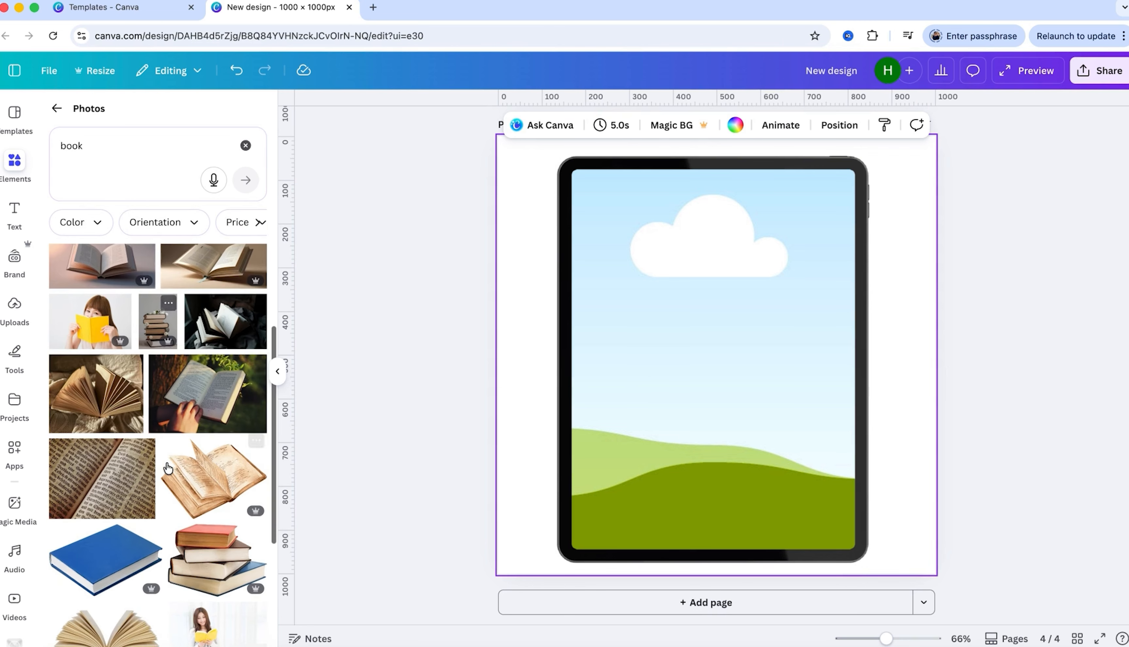
click(200, 408)
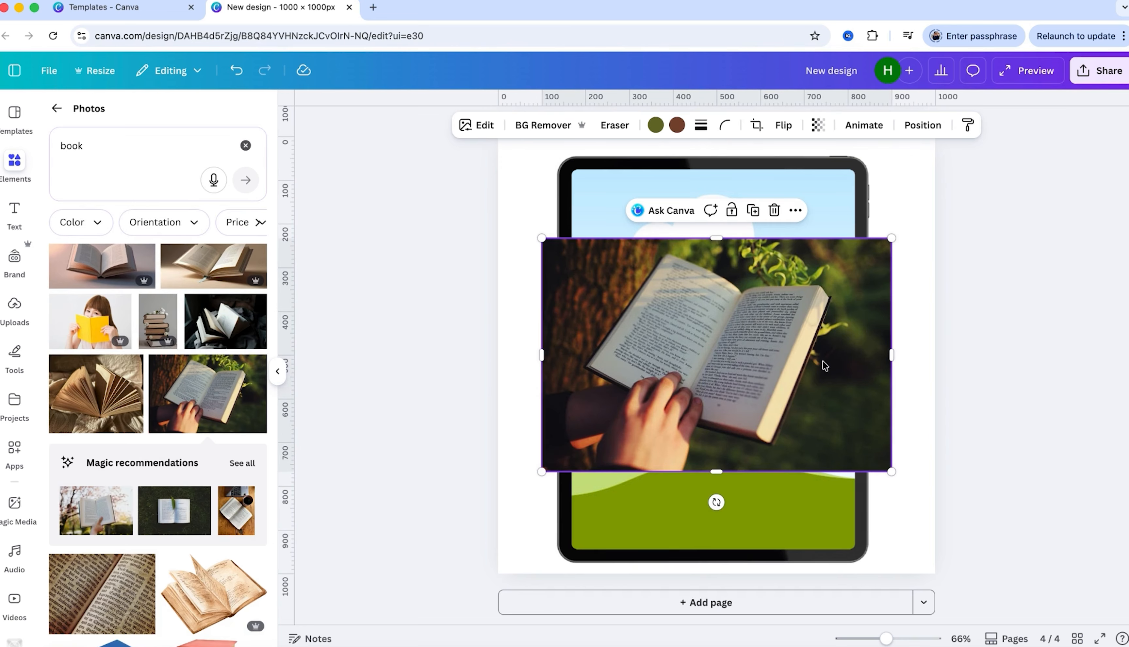
Step: Place the book photo inside the tablet frame on page 4, enlarge it and reposition it within the frame
drag(825, 366, 803, 355)
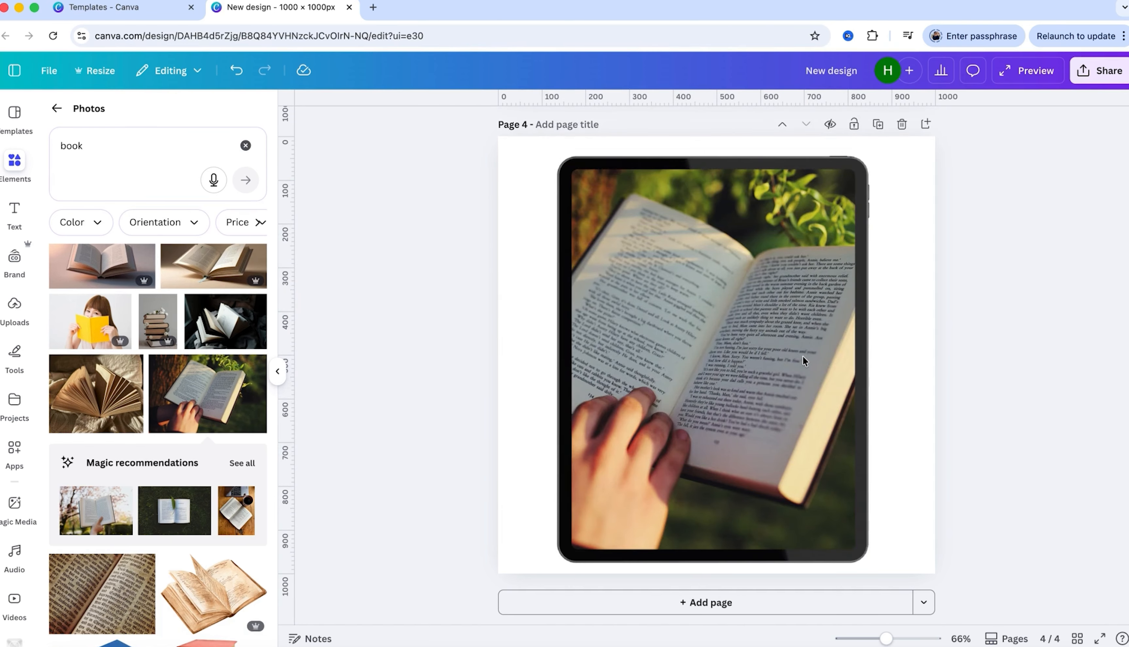
double_click(764, 347)
drag(1002, 170, 1071, 134)
drag(715, 352, 678, 376)
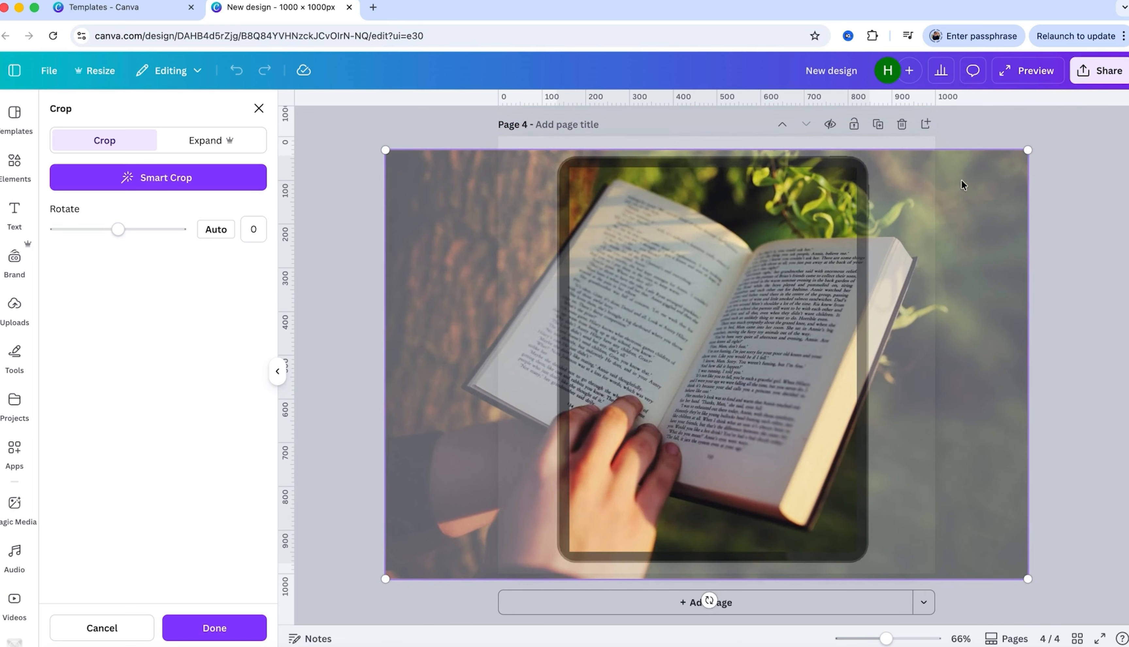
click(210, 628)
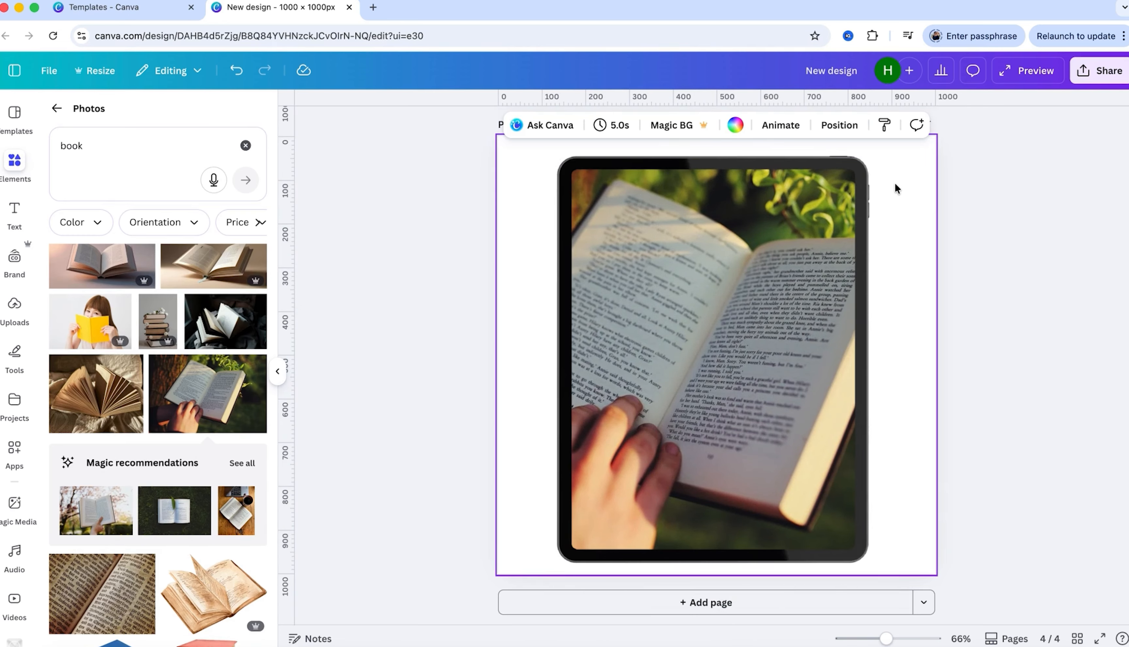
Step: Shrink the tablet frame to about 390 px wide and move it to the left half of page 4
click(863, 166)
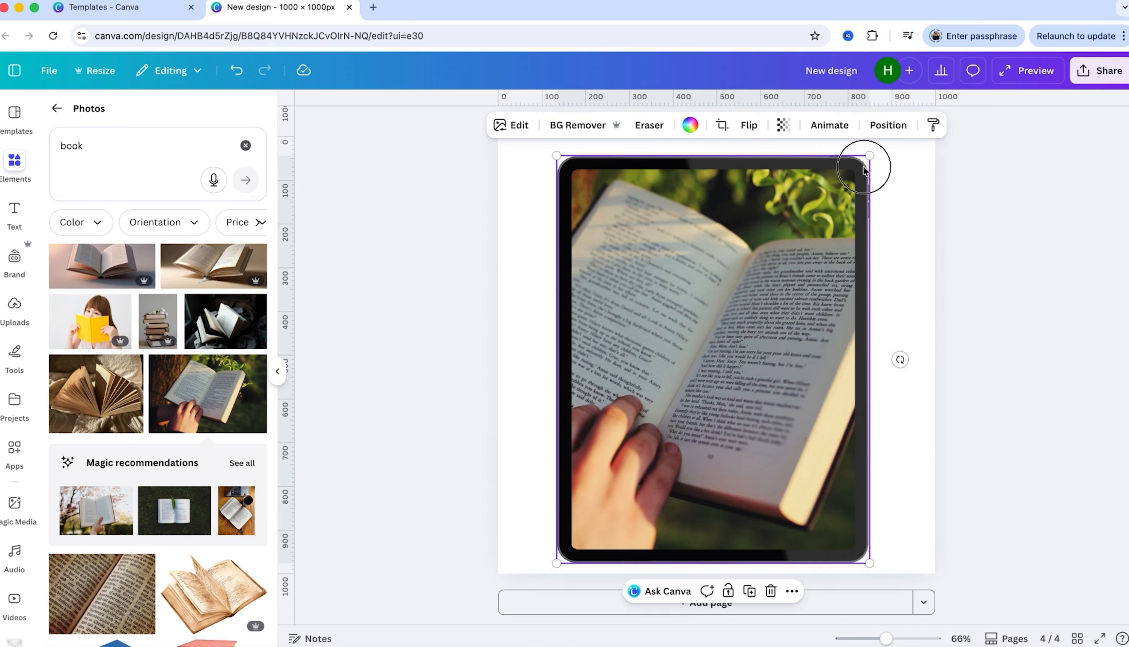
drag(870, 157, 781, 271)
drag(679, 450, 637, 393)
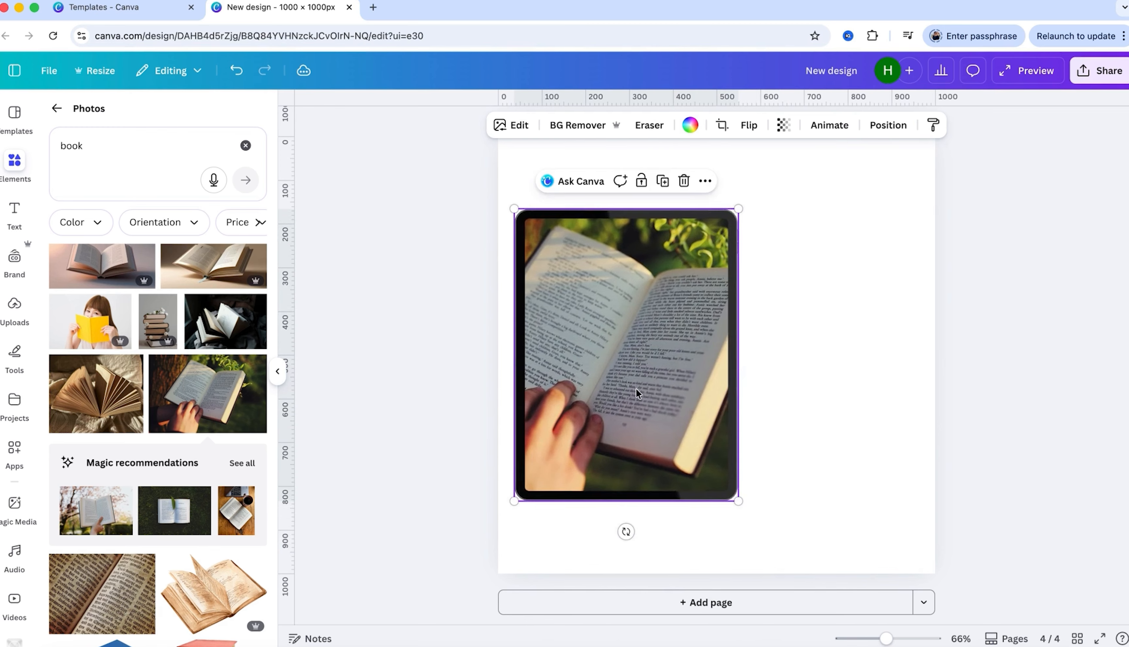
click(749, 234)
Step: Add the blue "Thank you!" font combination to page 4 and place it to the right of the tablet
click(14, 208)
scroll(179, 334, up, 7)
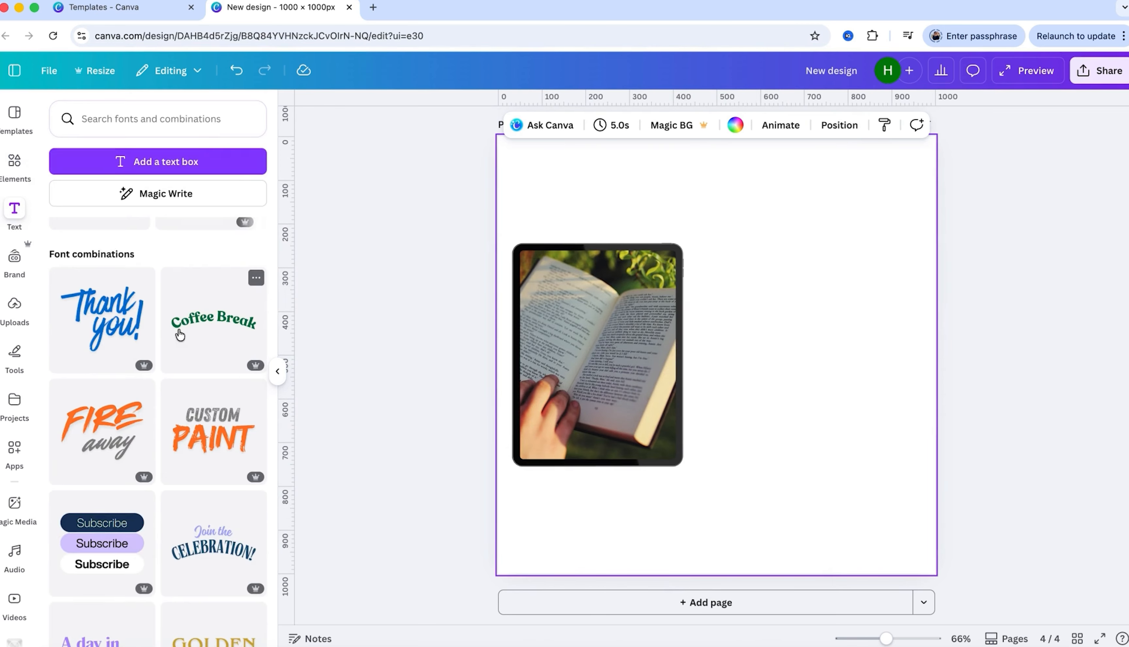
click(112, 326)
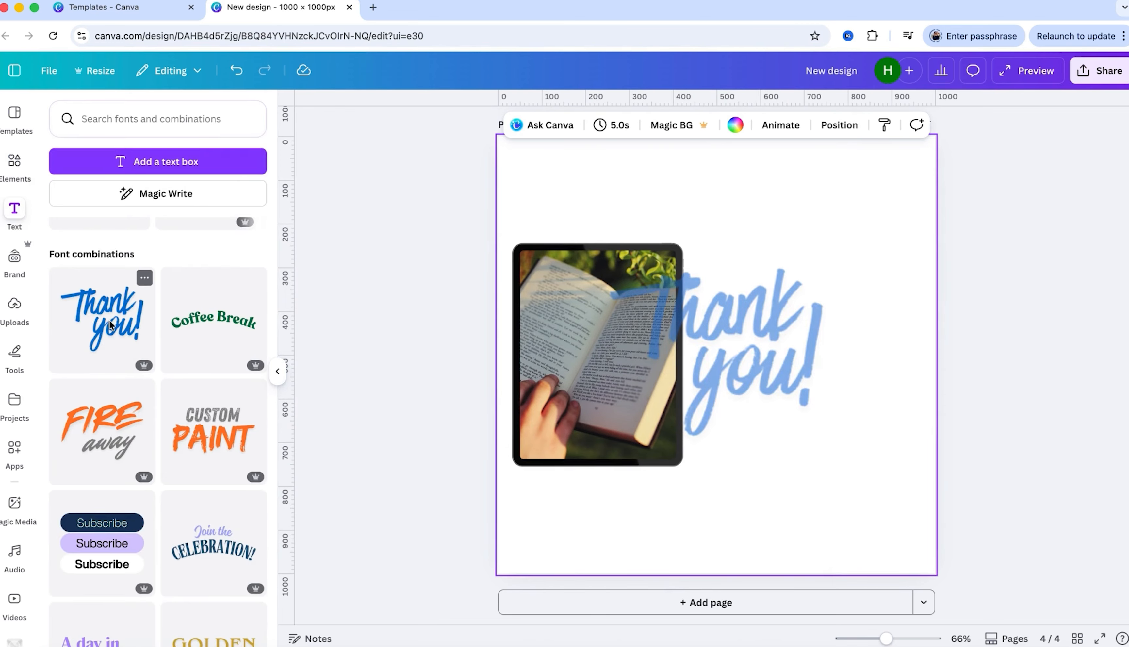
drag(734, 352, 812, 345)
Step: Replace the word "Thank" with "Digital" and "you!" with "Products" in the font combination
double_click(800, 317)
double_click(753, 299)
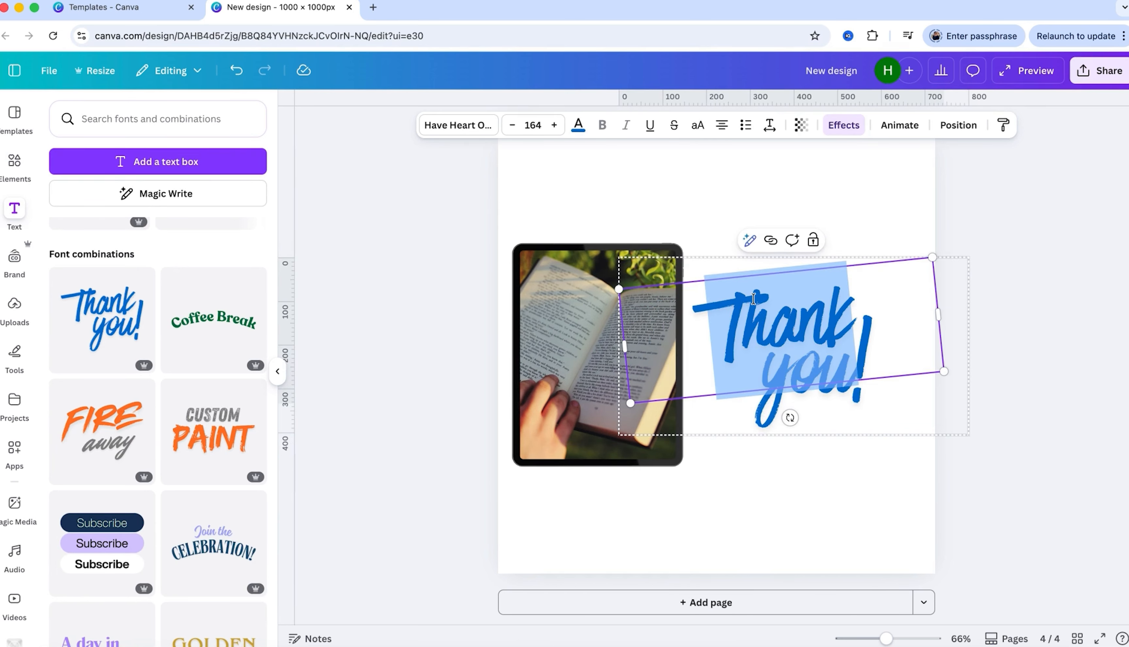
text(Digital)
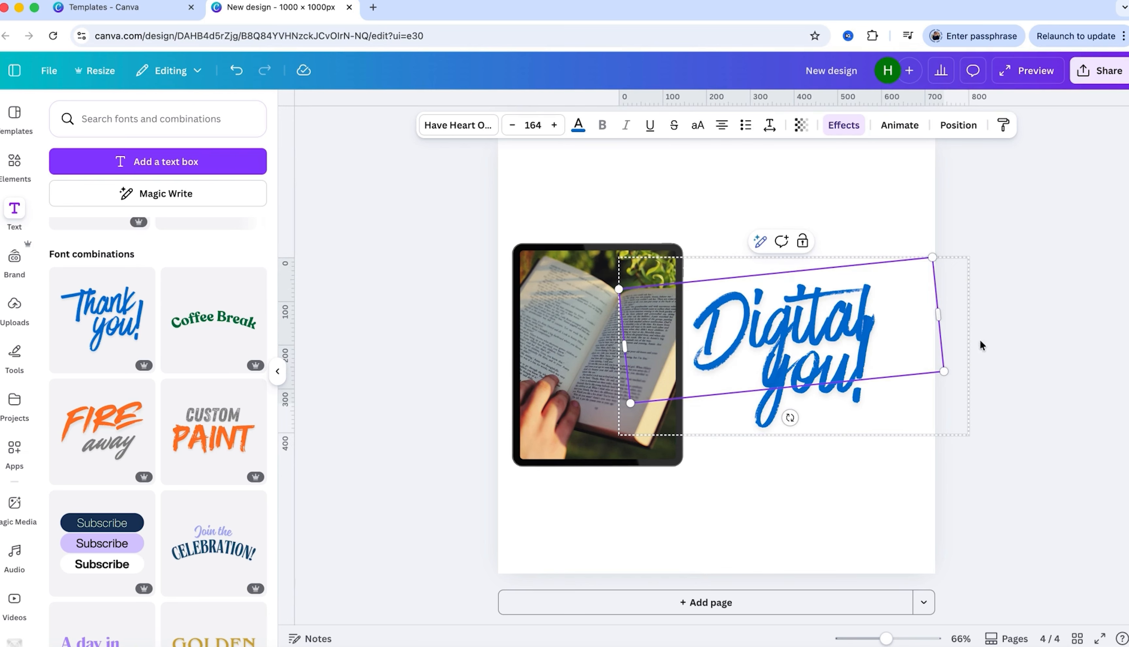
click(986, 346)
click(820, 390)
double_click(819, 389)
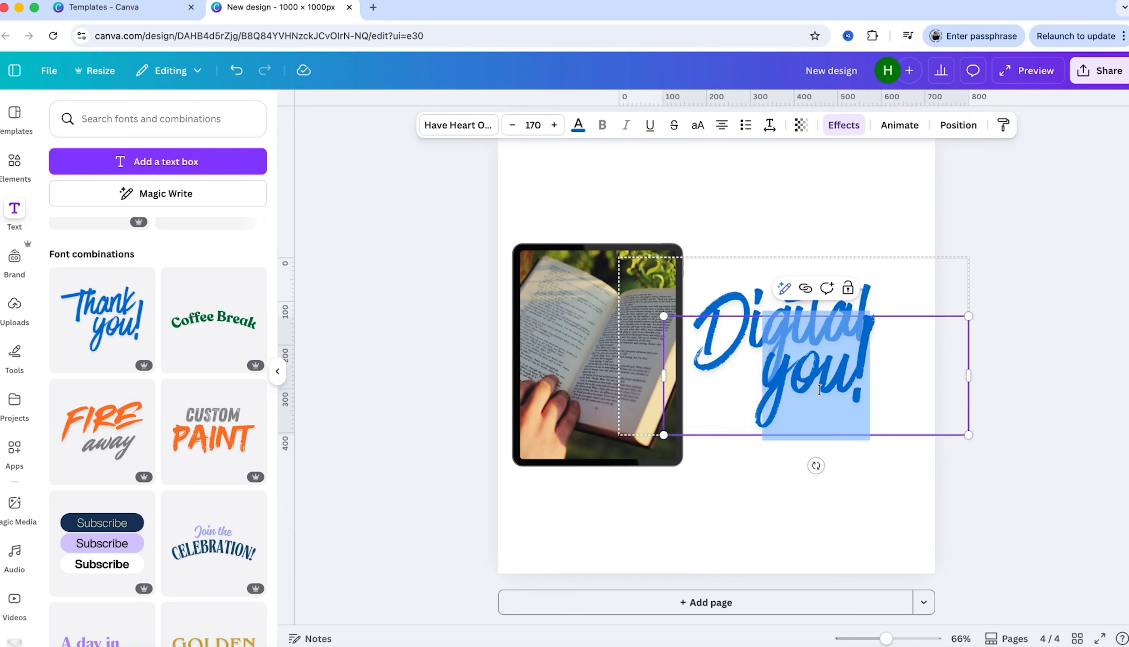
text(Products)
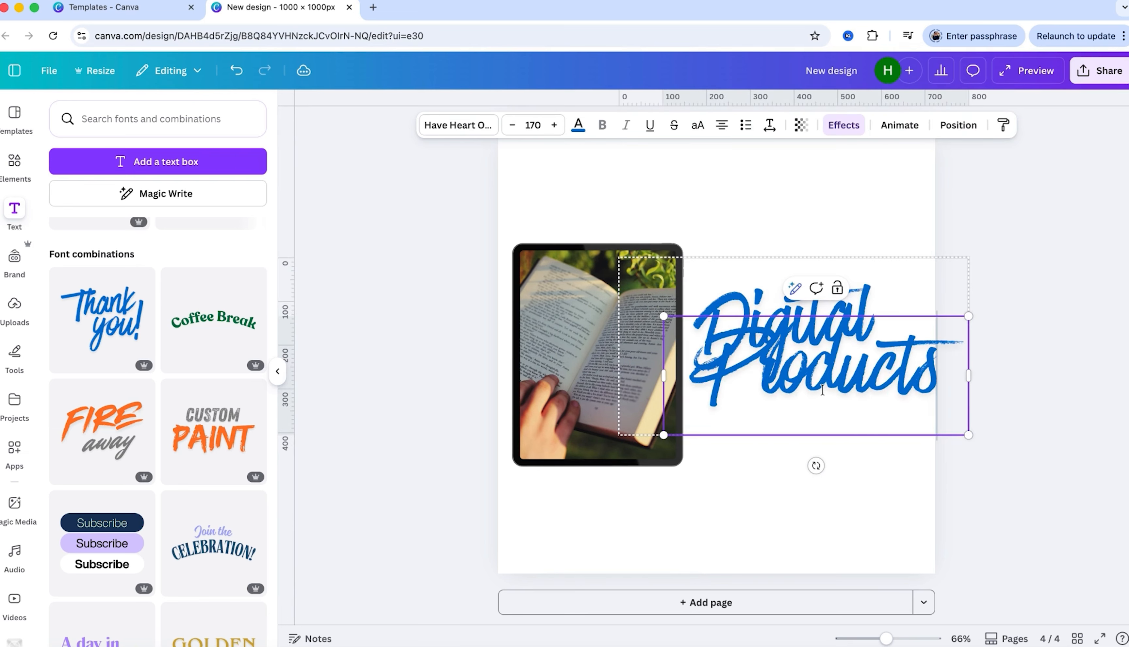
click(1064, 386)
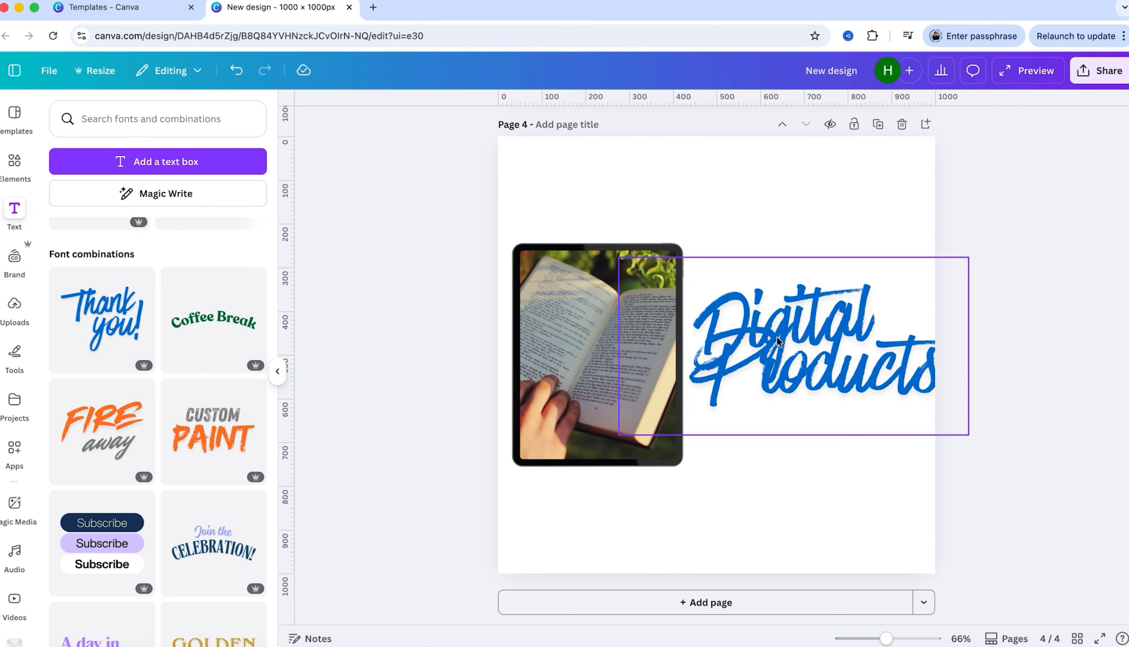
Step: Ungroup the lettering, reduce "Products" to font size 119 and place it just below "Digital"
click(770, 341)
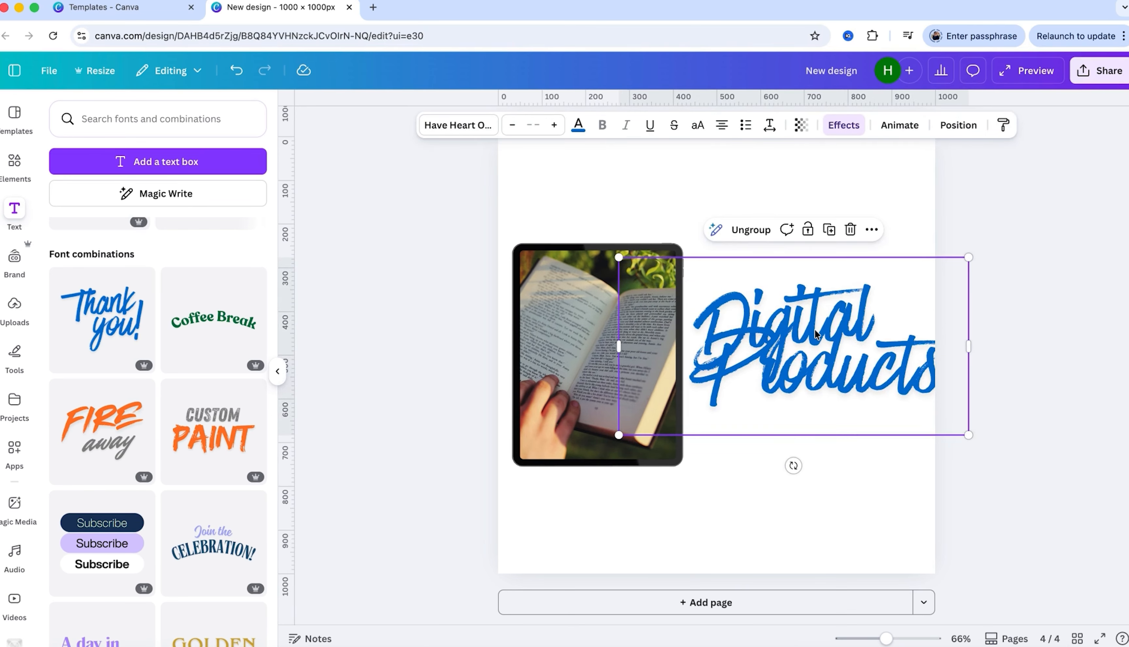
click(749, 232)
click(831, 486)
drag(830, 390, 826, 431)
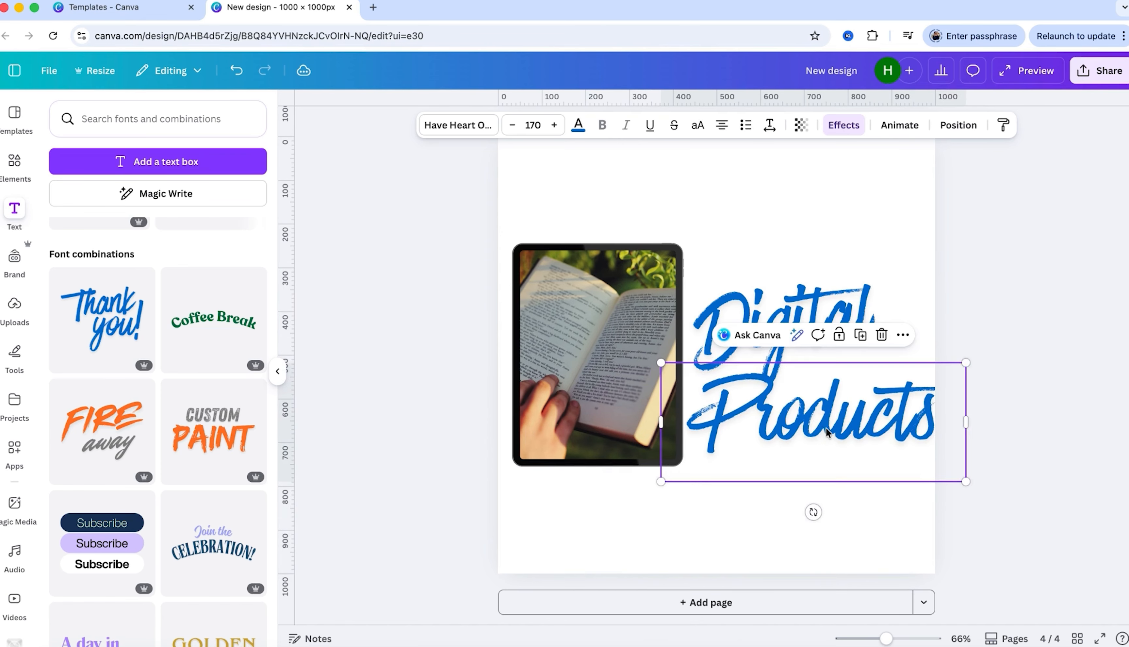
drag(966, 362, 874, 399)
drag(826, 434, 839, 398)
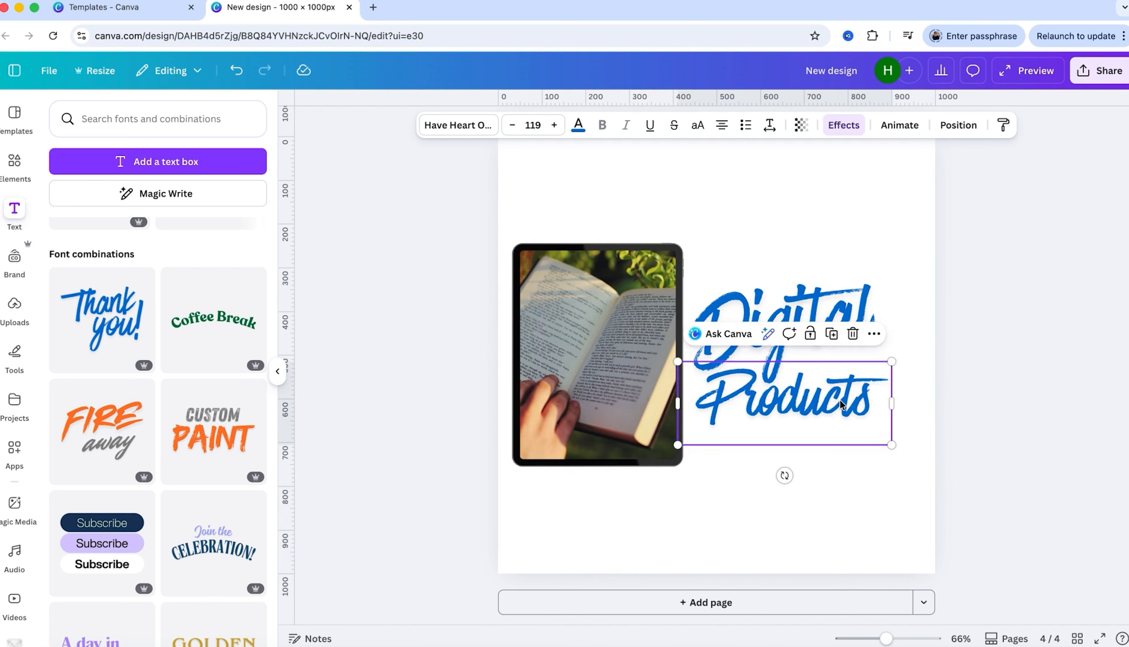
Step: Group the words "Digital" and "Products" and move the group slightly to the right, away from the tablet
shift+click(856, 297)
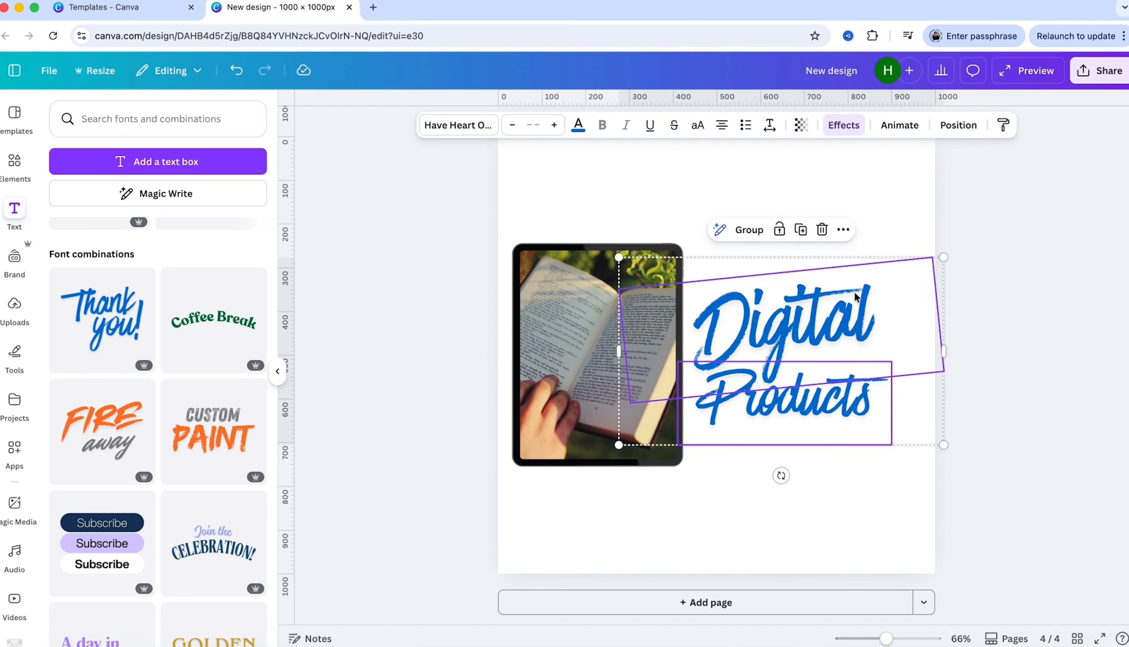
click(748, 231)
click(895, 156)
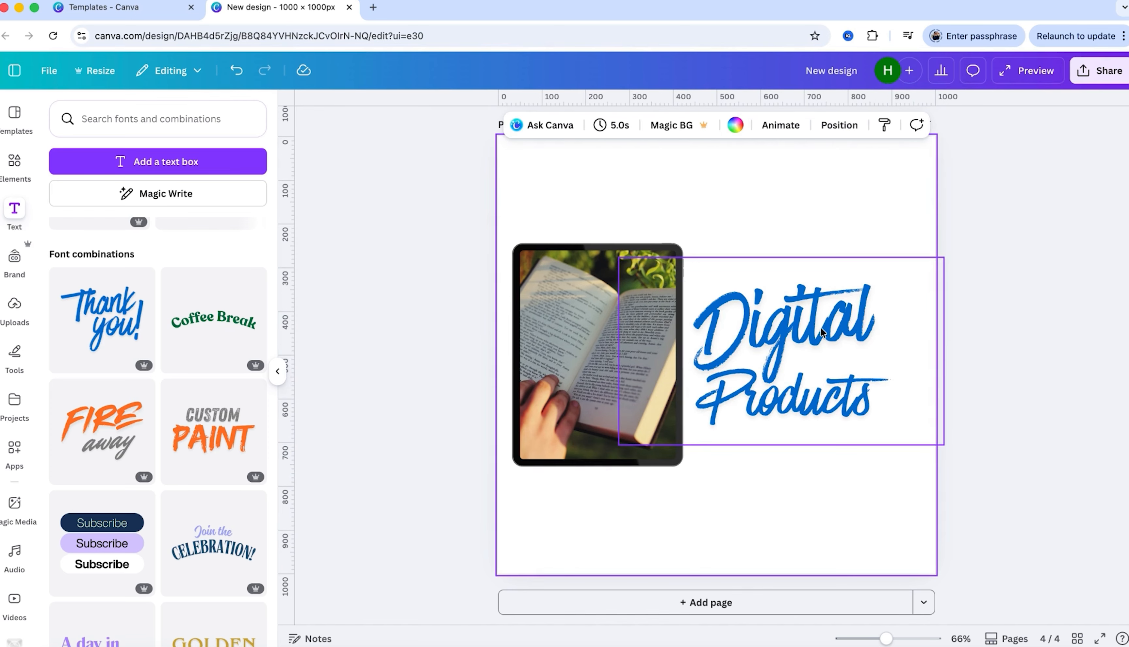
drag(801, 340, 825, 338)
click(879, 199)
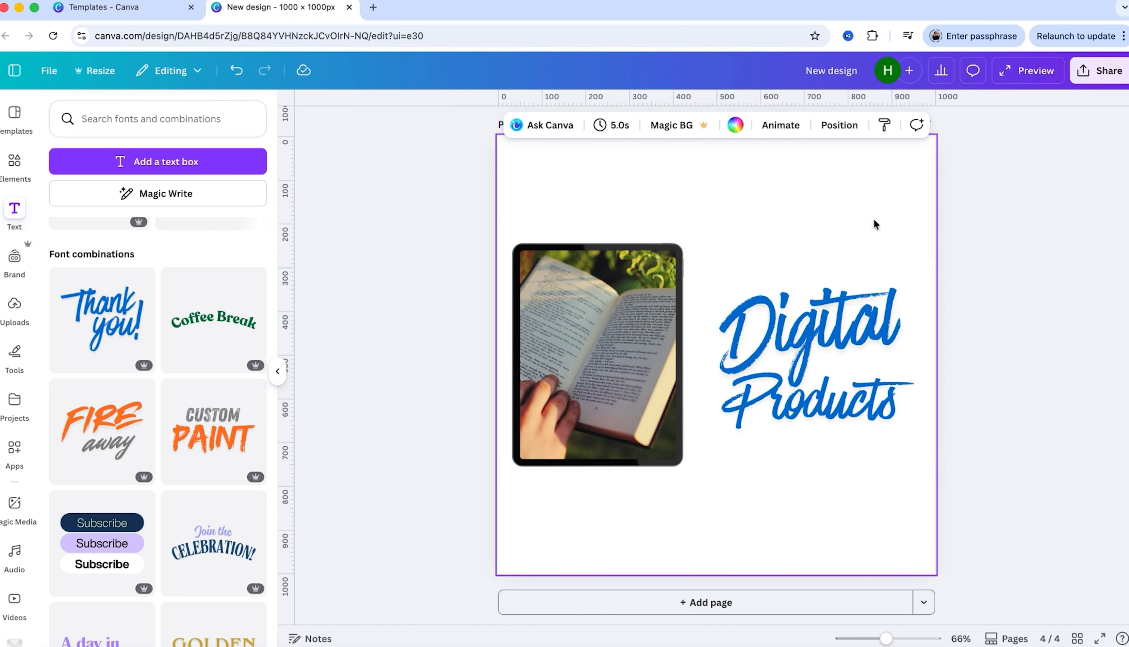
Step: Change the color of the "Digital Products" text to magenta #D301AB
click(857, 321)
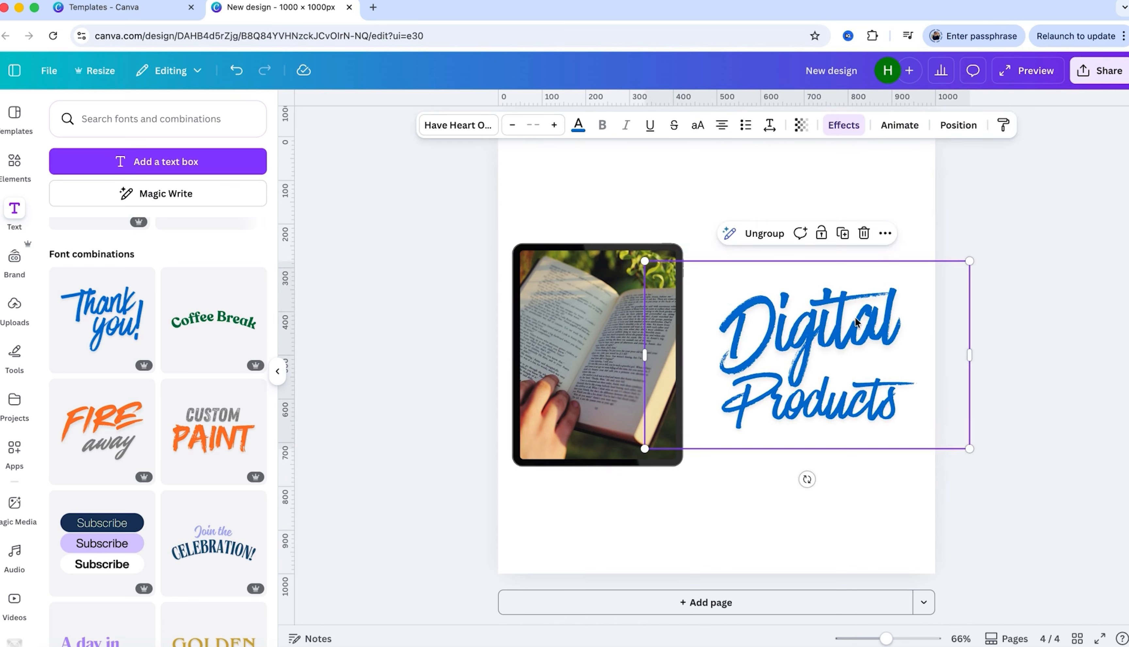
click(576, 128)
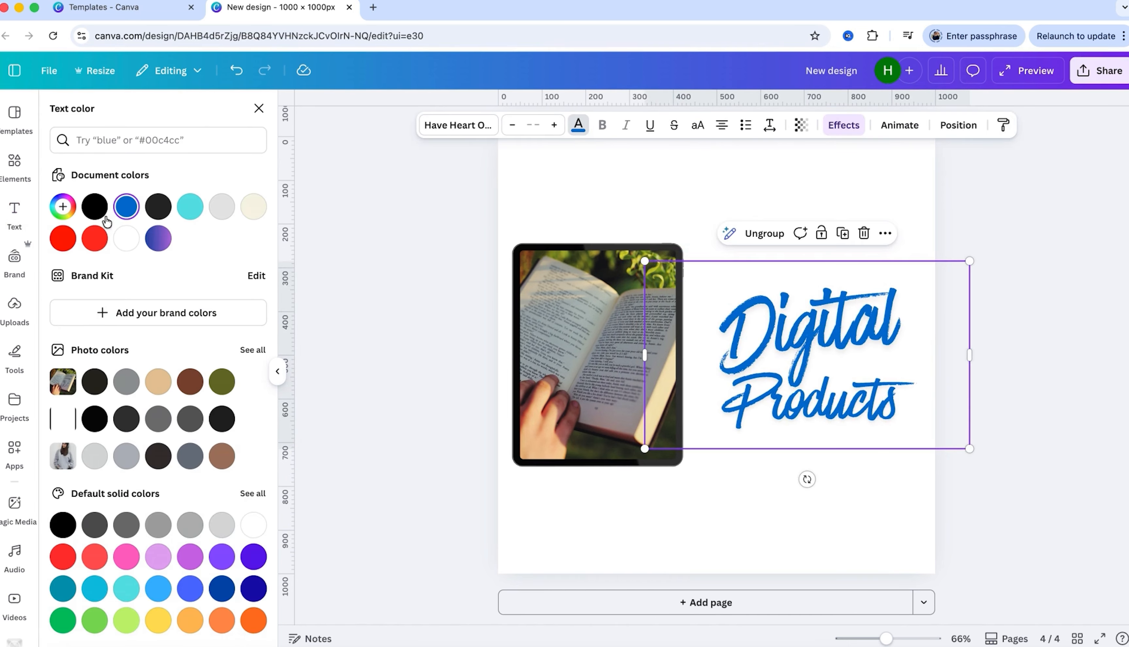
click(63, 206)
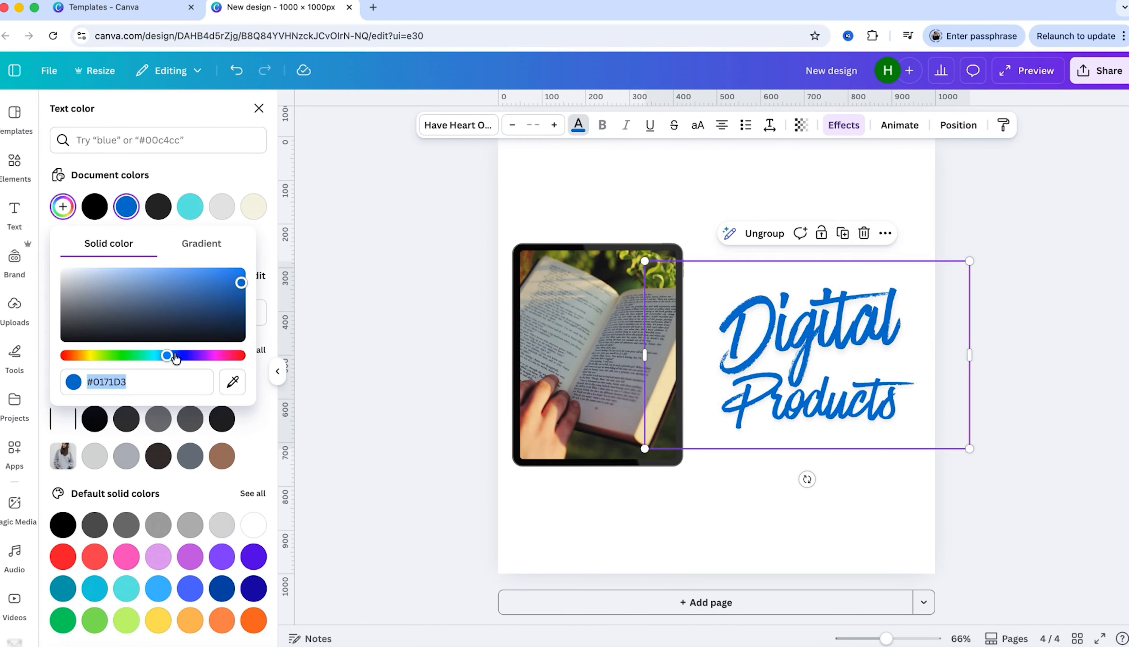
drag(175, 358, 218, 357)
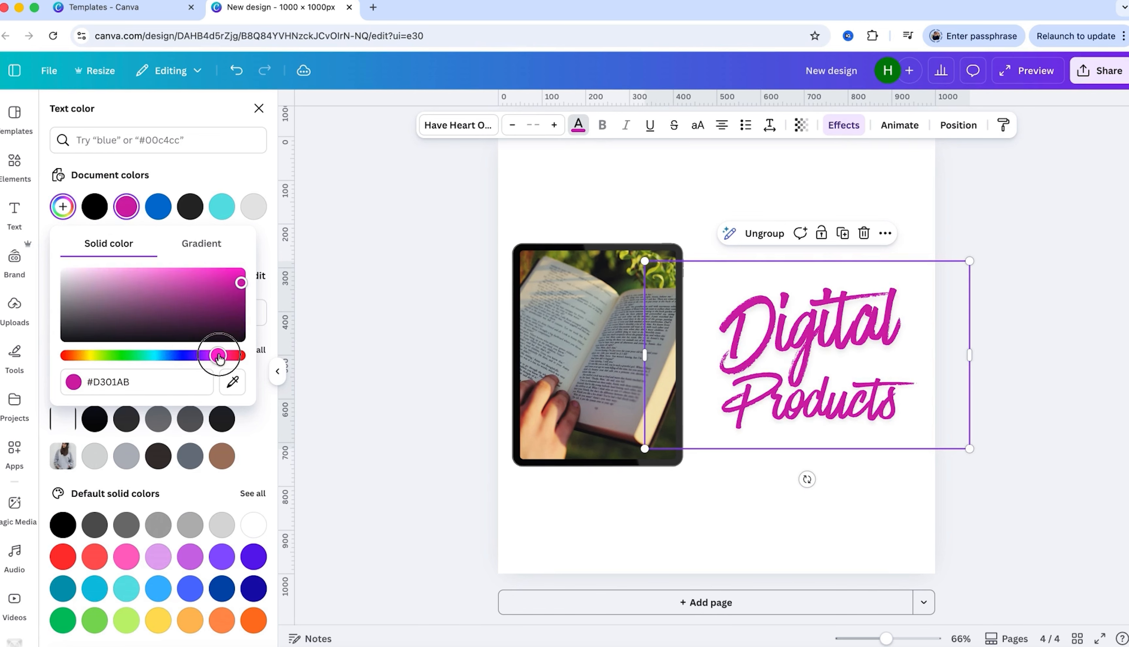
click(776, 183)
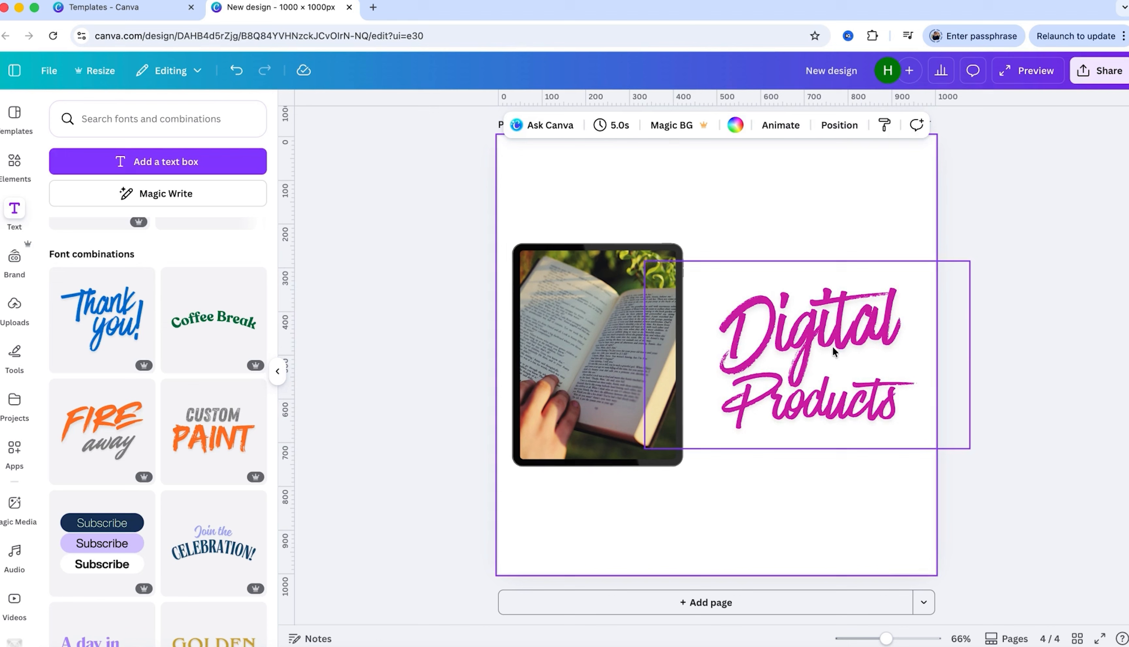
Step: Move the "Digital Products" text closer to the tablet, group it with the tablet frame and position the group mid-page
drag(835, 352, 811, 352)
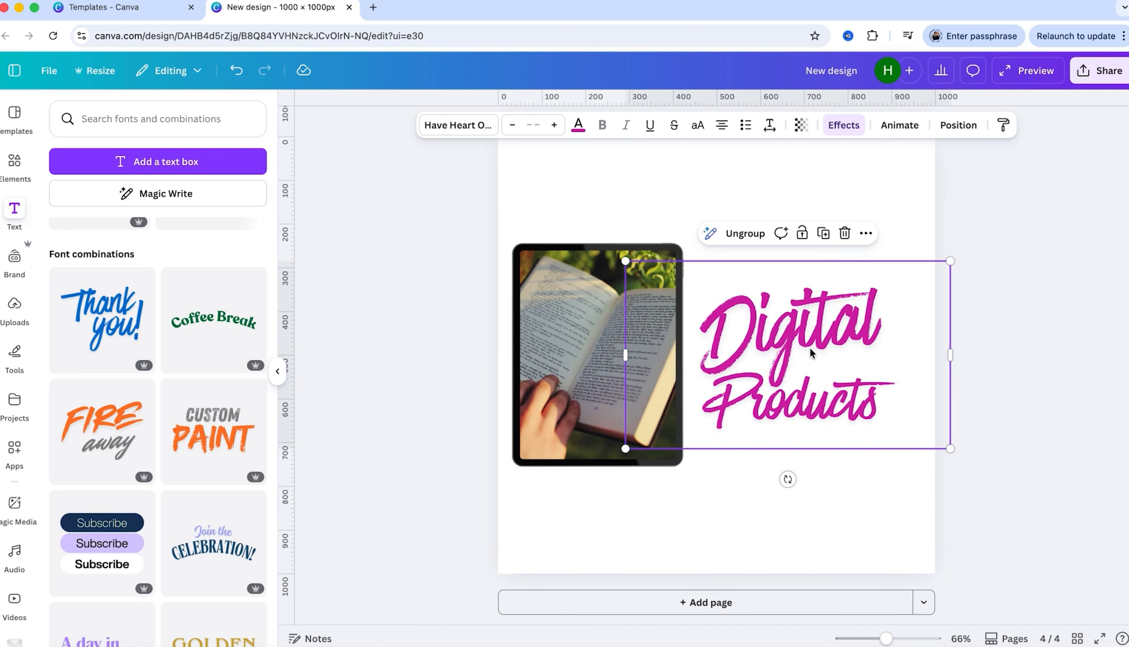
shift+click(560, 347)
drag(560, 347, 583, 346)
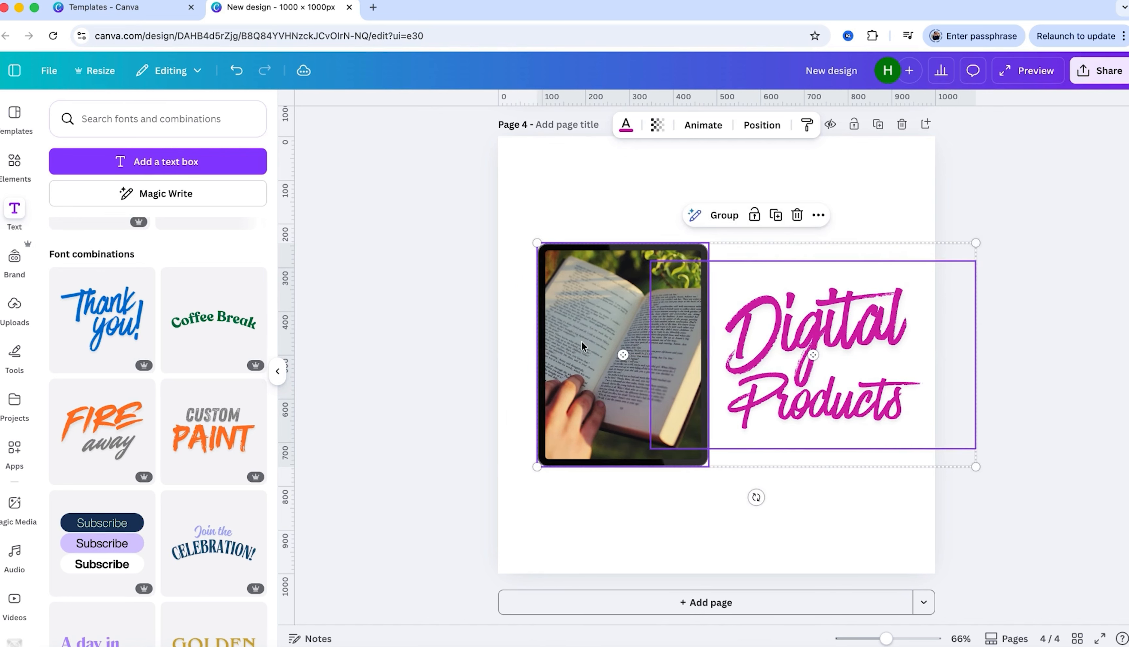
click(725, 216)
click(1033, 269)
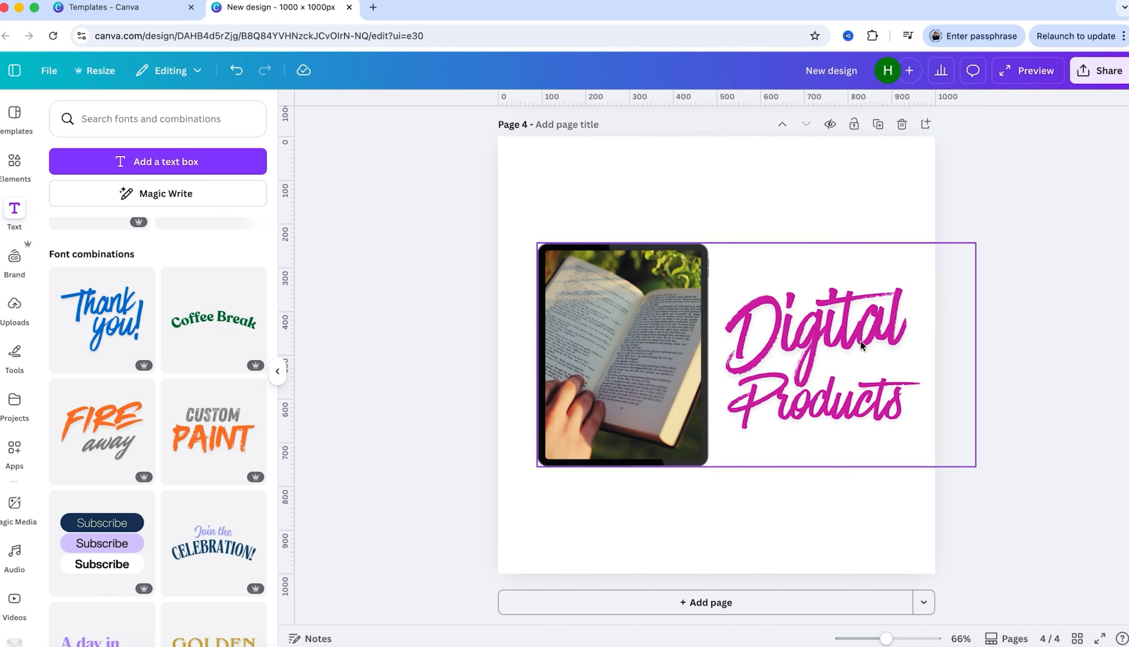
drag(850, 345, 846, 347)
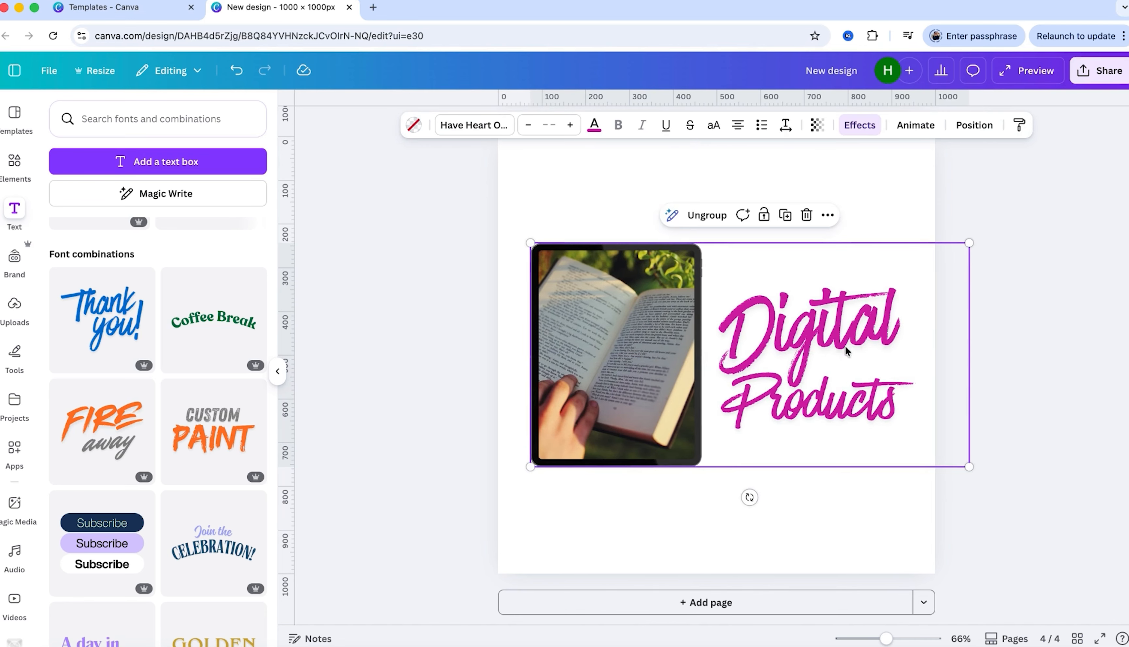
click(1046, 214)
Step: Set page 4's background to the yellow default solid color
scroll(1045, 214, up, 1)
click(831, 208)
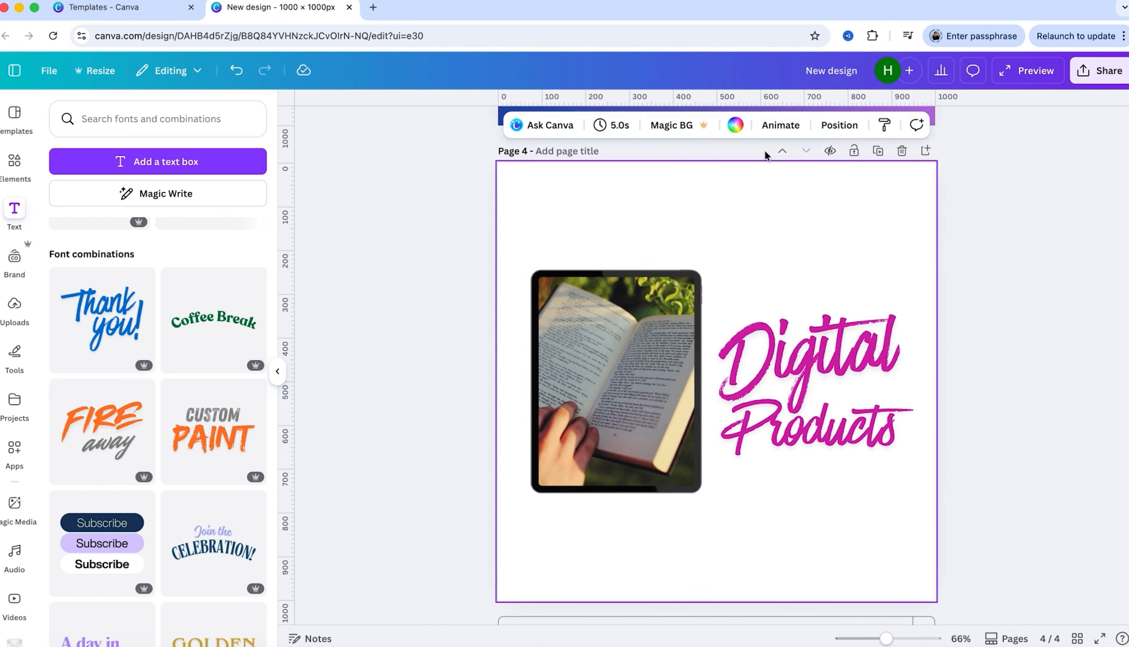
click(736, 130)
scroll(180, 427, down, 3)
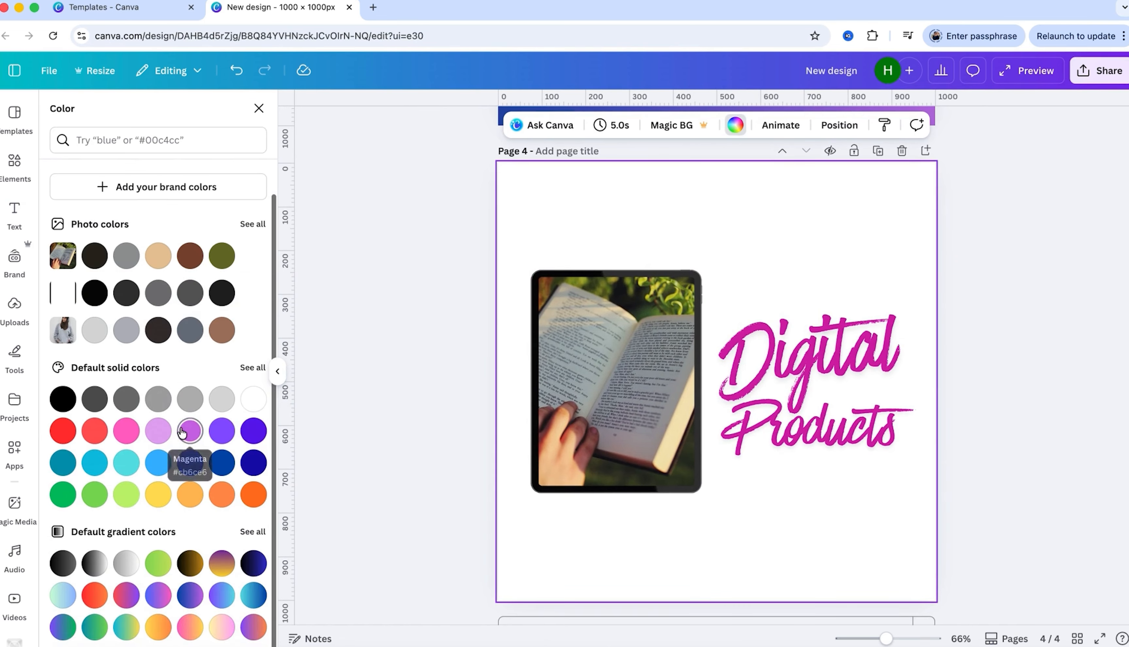
click(158, 494)
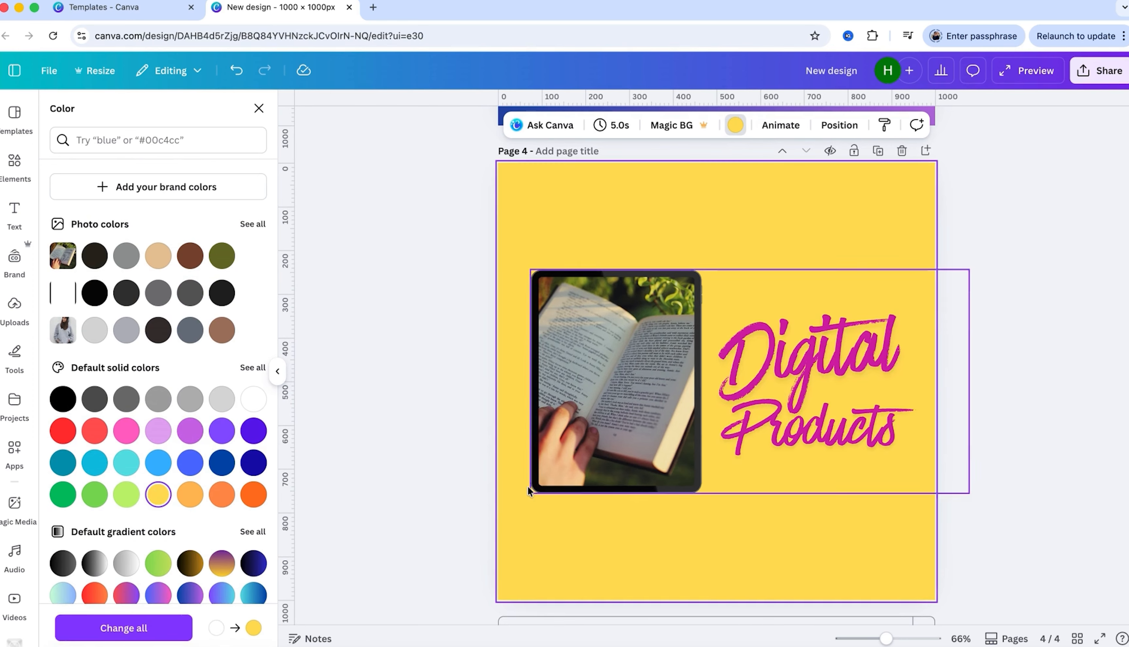
Step: Try the yellow-to-orange default gradient as page 4's background and undo it
scroll(205, 530, down, 2)
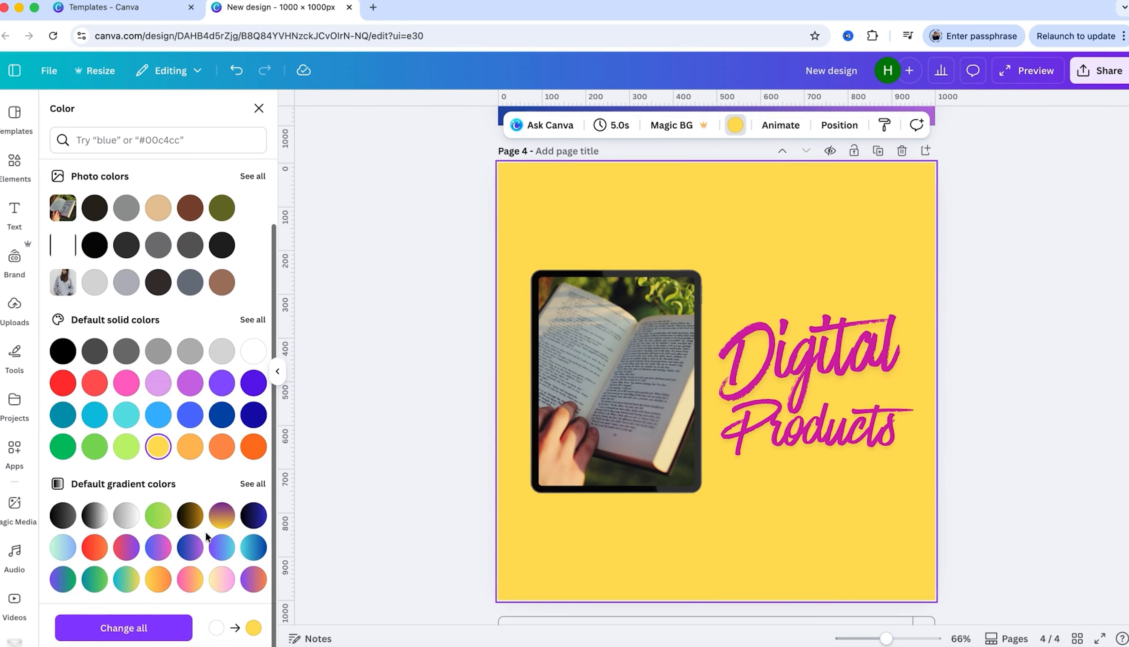
click(158, 581)
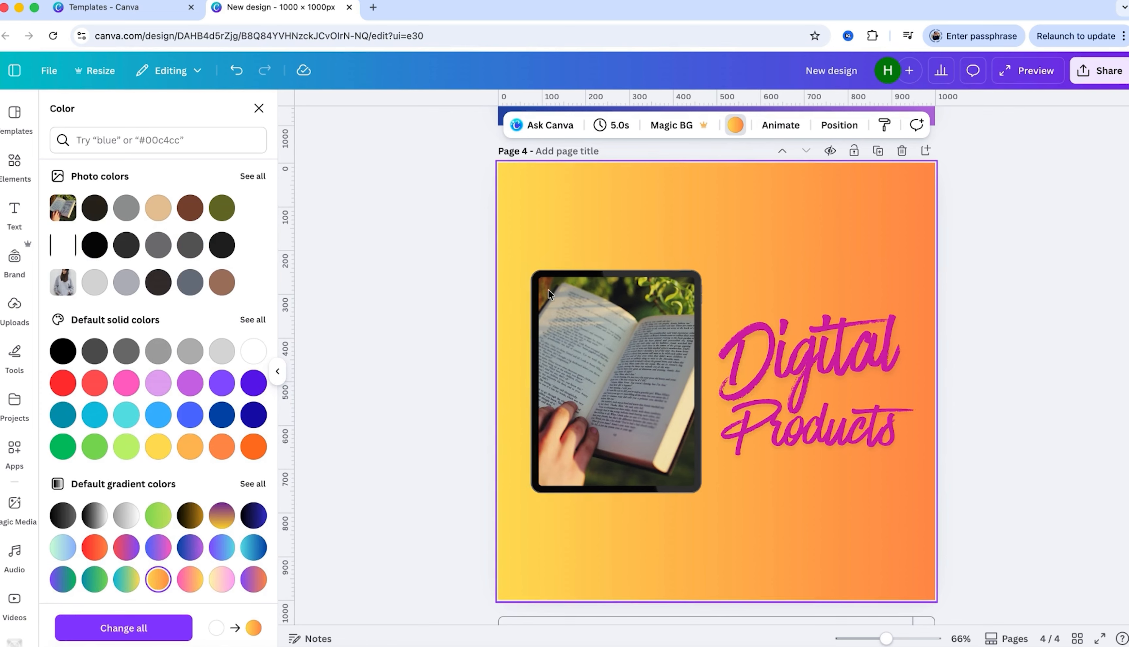
click(238, 73)
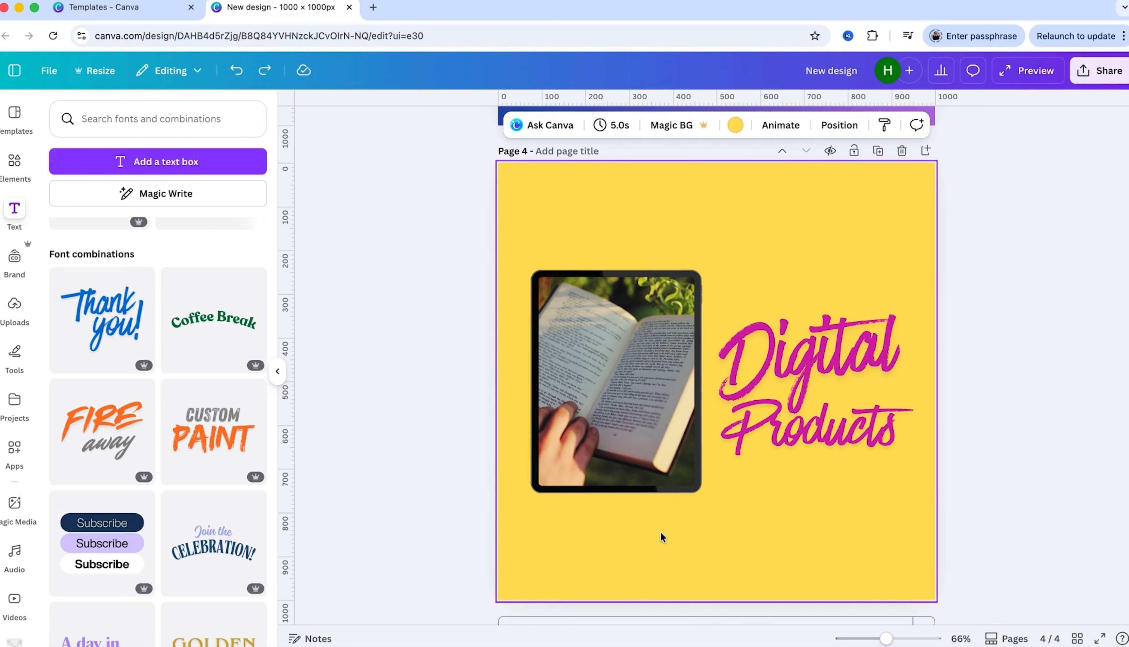
Step: Open the design's sharing options and review the available access levels for its link
click(1117, 78)
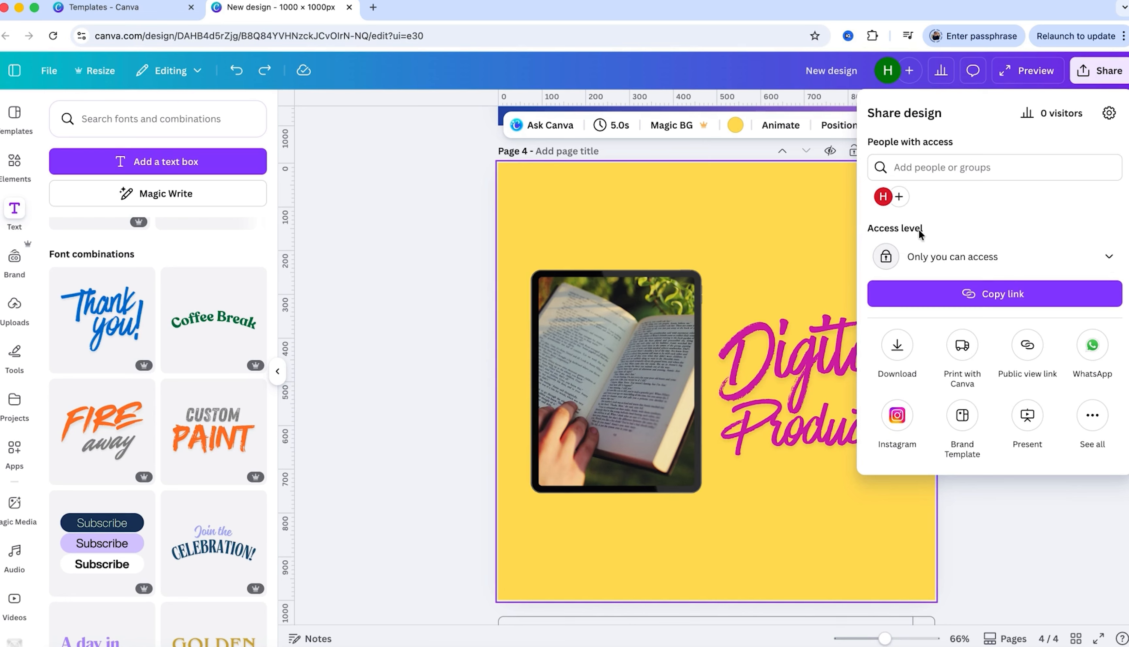
click(1112, 265)
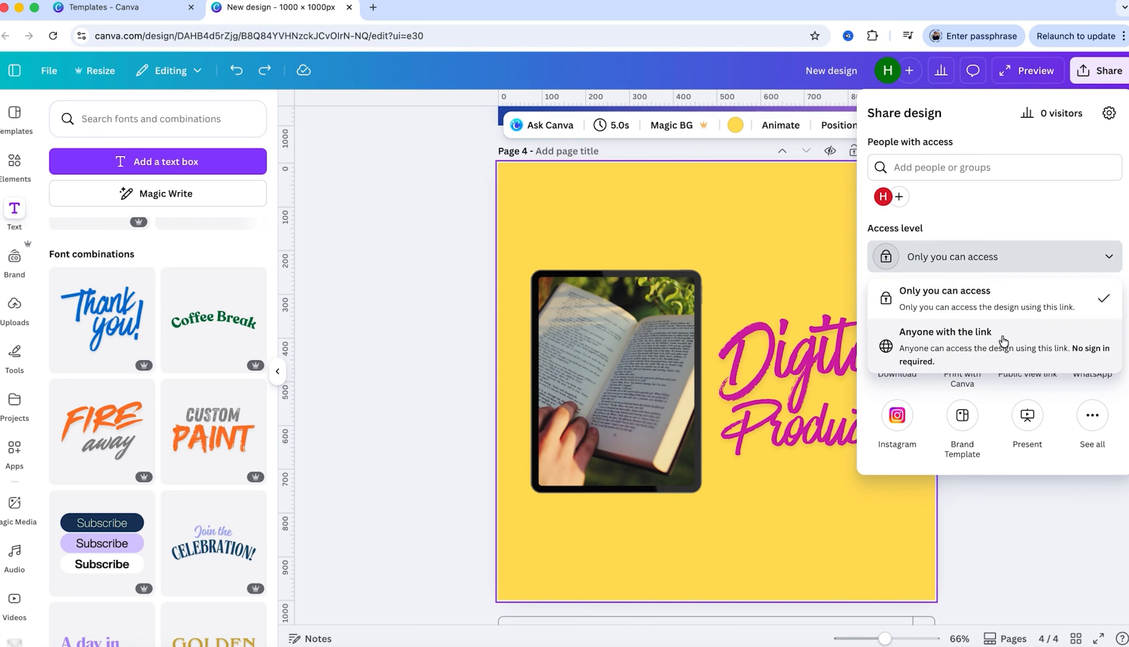
click(1022, 208)
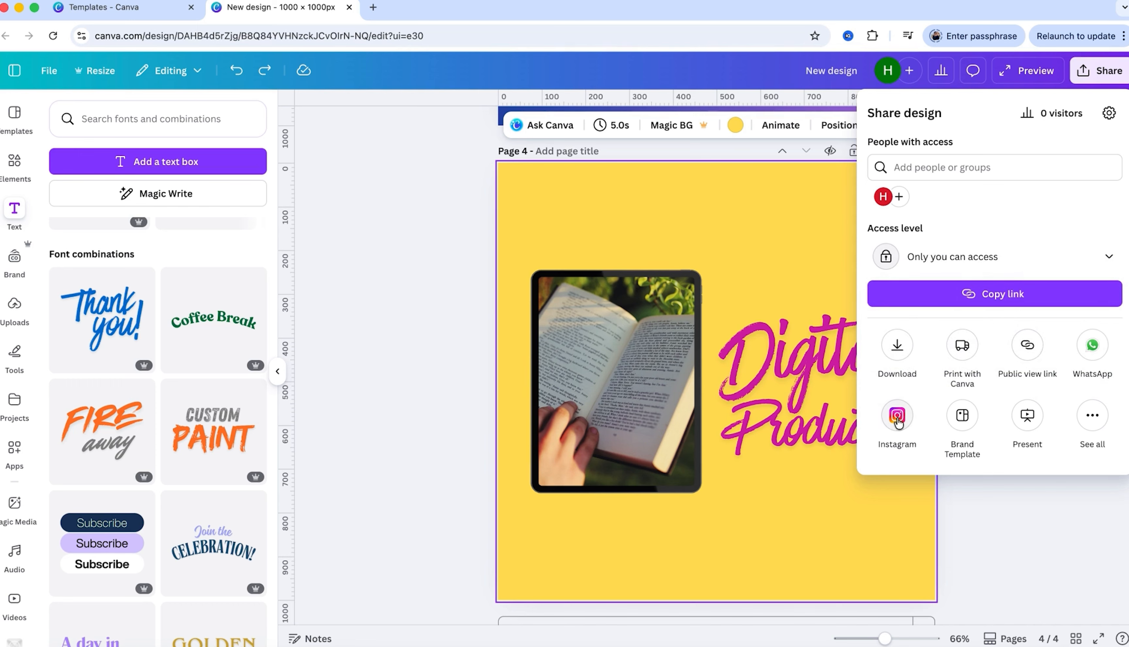
Step: Set up a download of the design as JPG with size multiplier 1.625 and quality 100
click(898, 346)
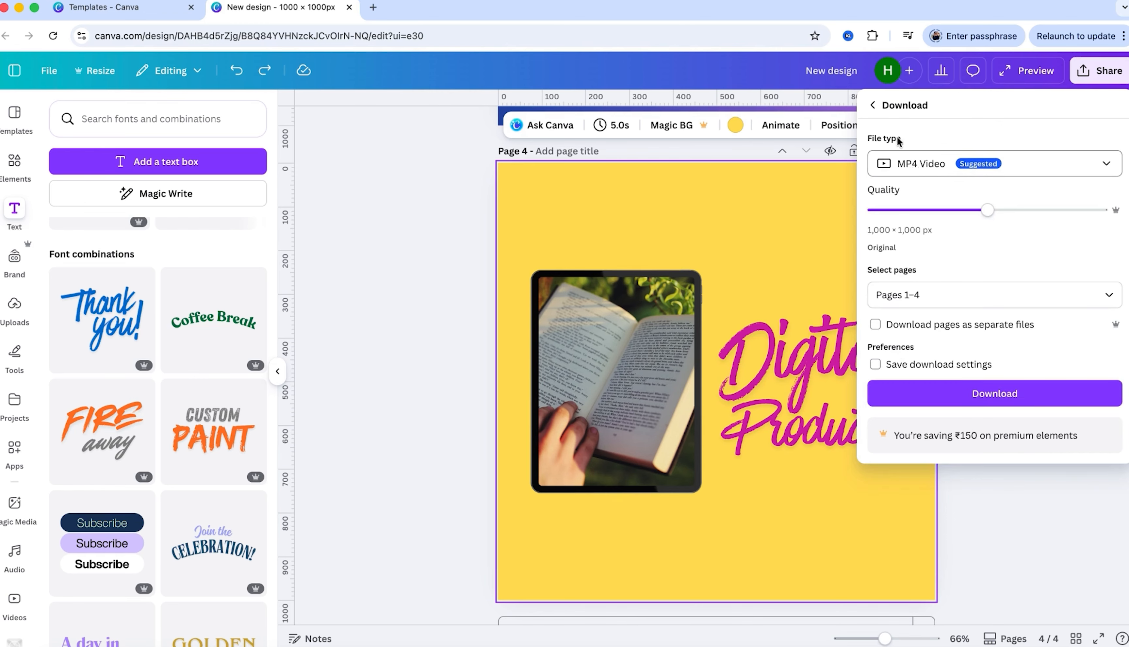
click(923, 164)
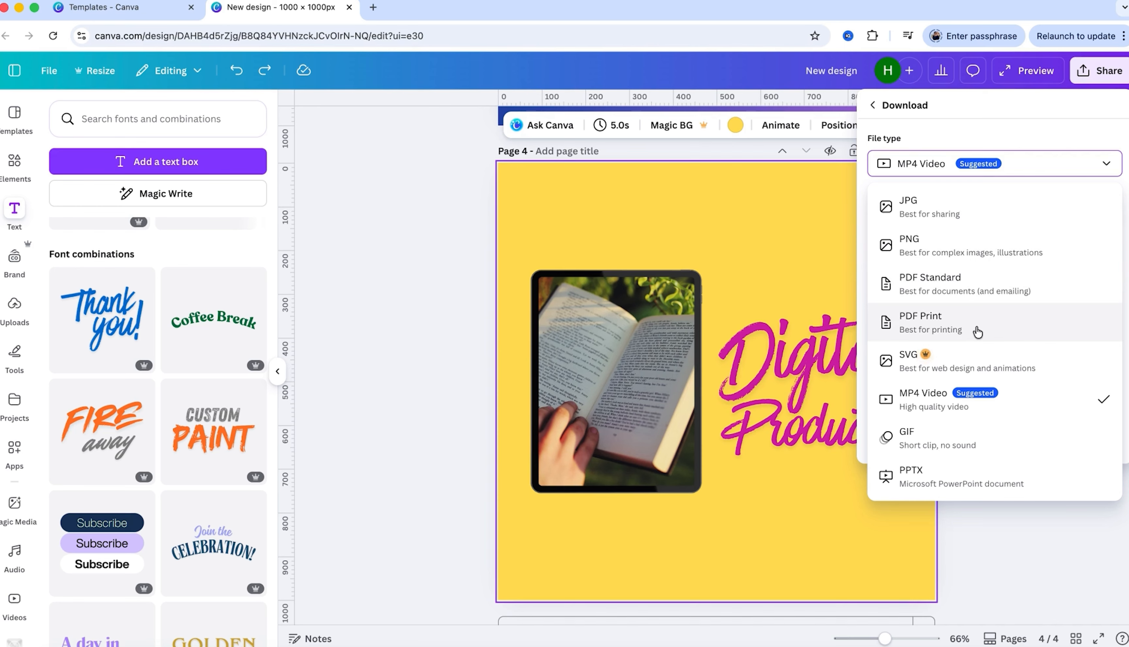
click(999, 156)
click(925, 168)
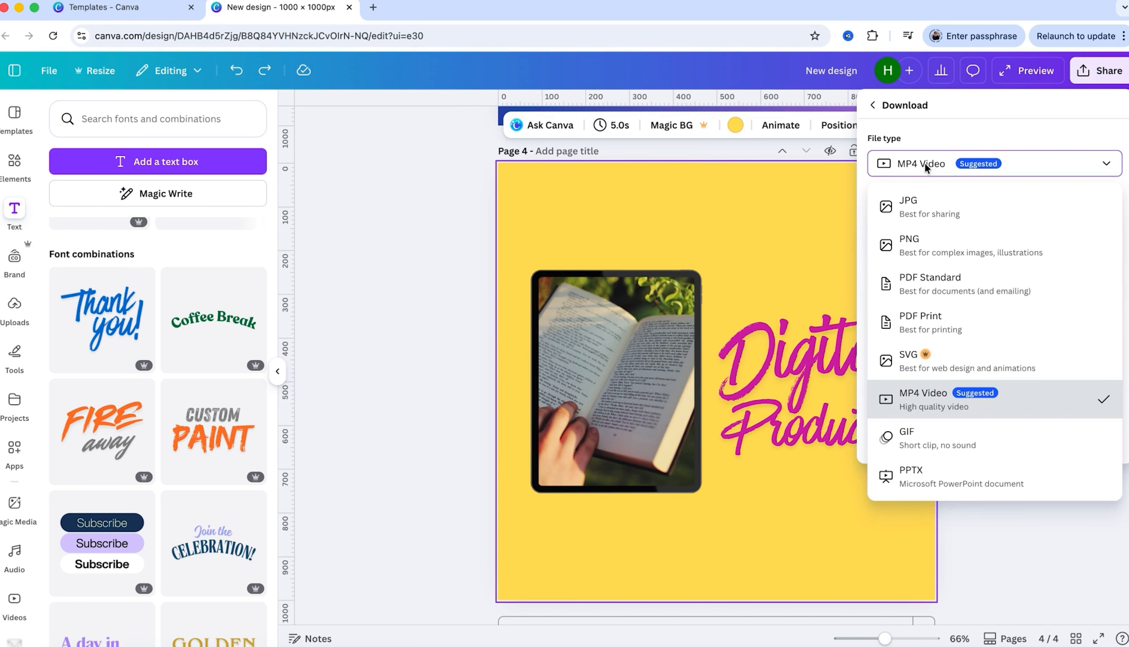
click(918, 209)
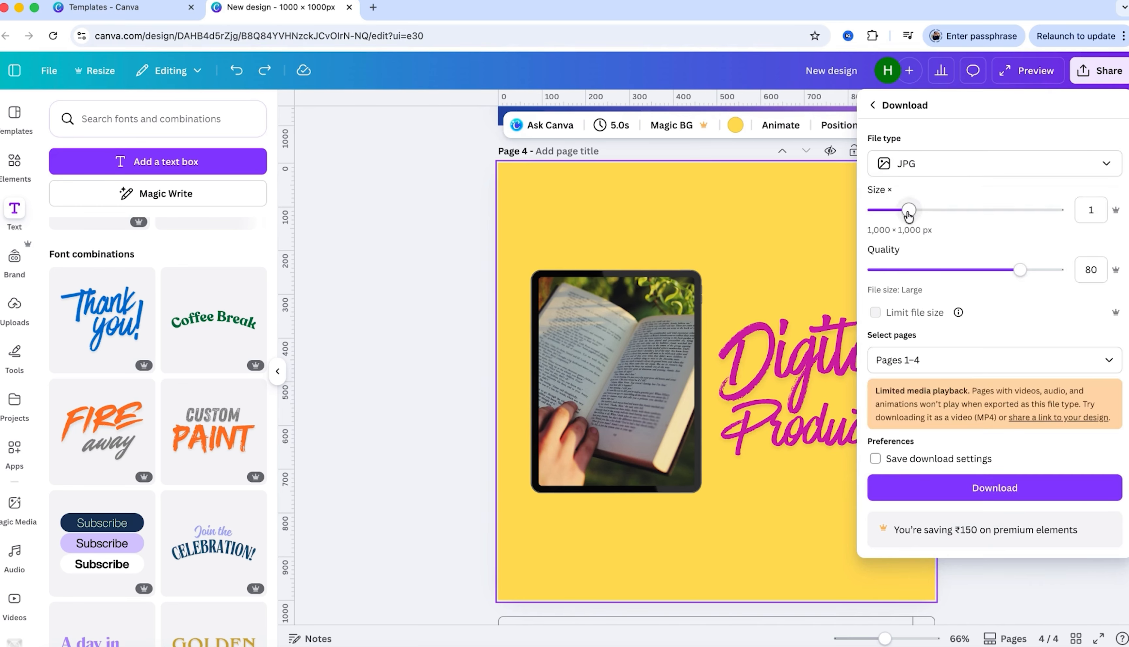
drag(909, 216, 953, 211)
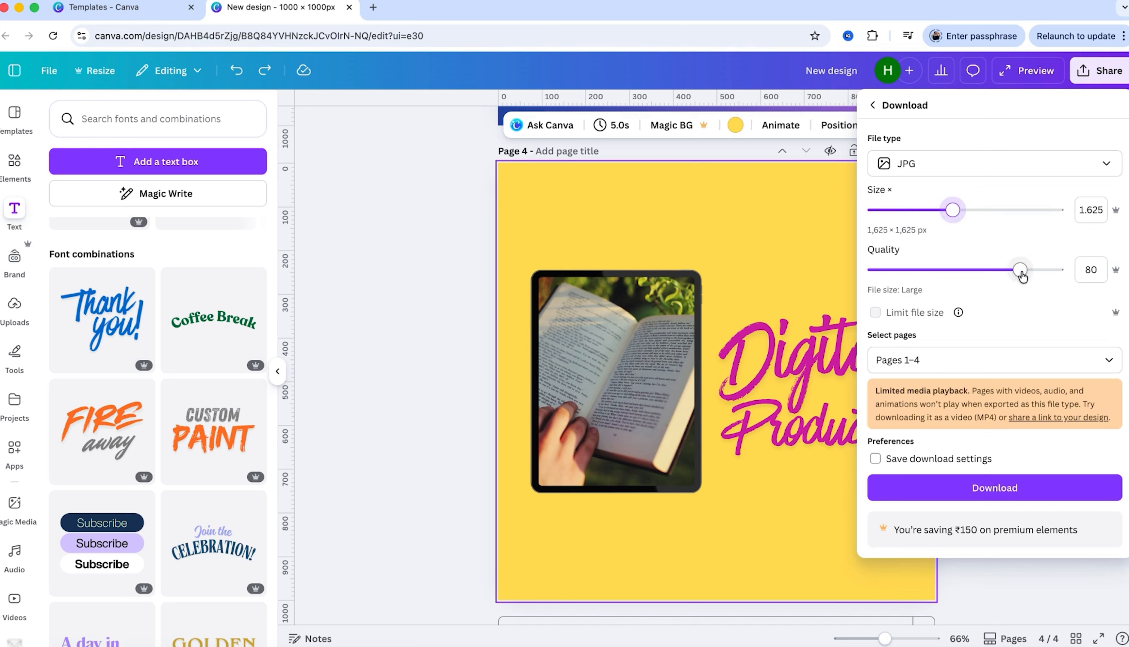
drag(1020, 269, 1064, 270)
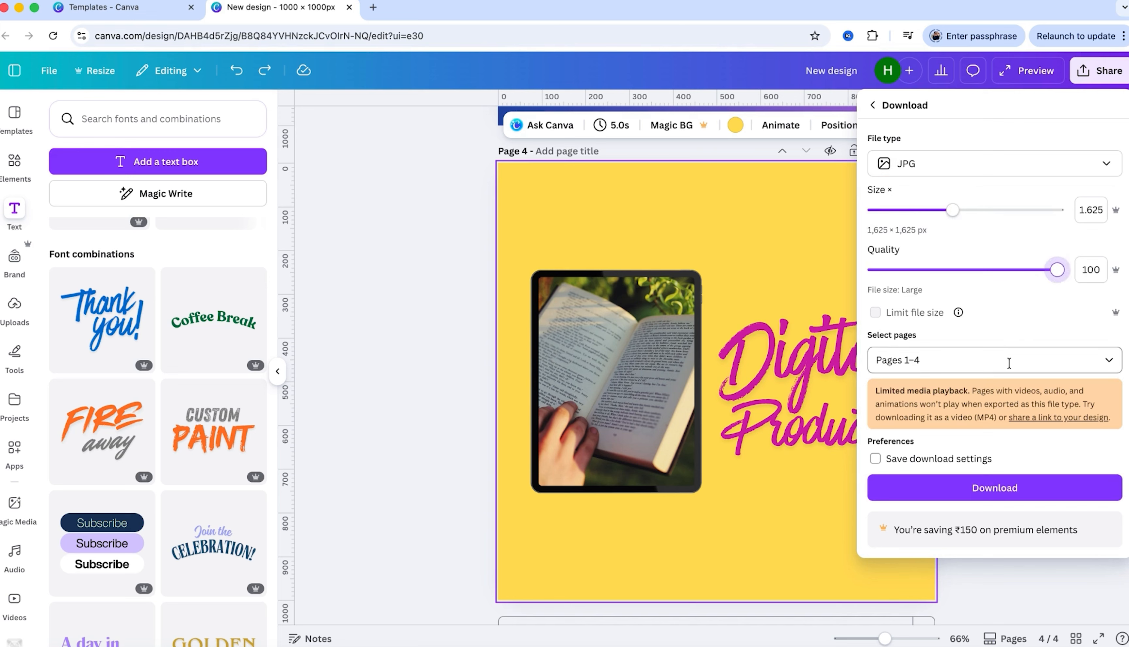
Step: Restrict the pages included in the download to the current page (Page 4) only
click(967, 363)
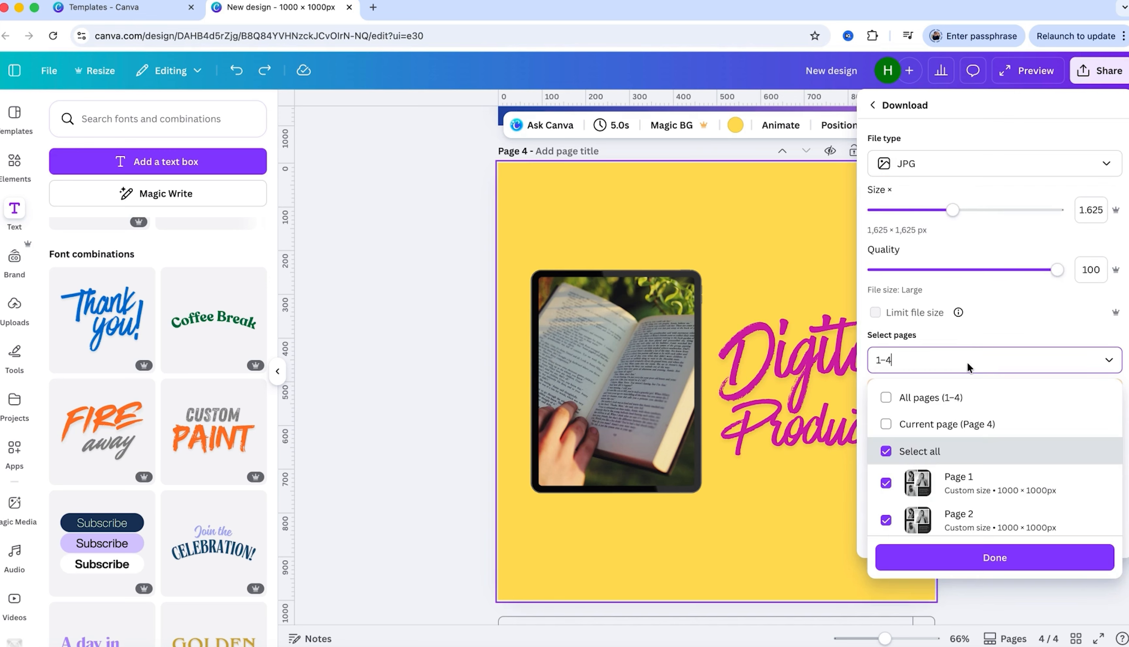
scroll(963, 489, down, 3)
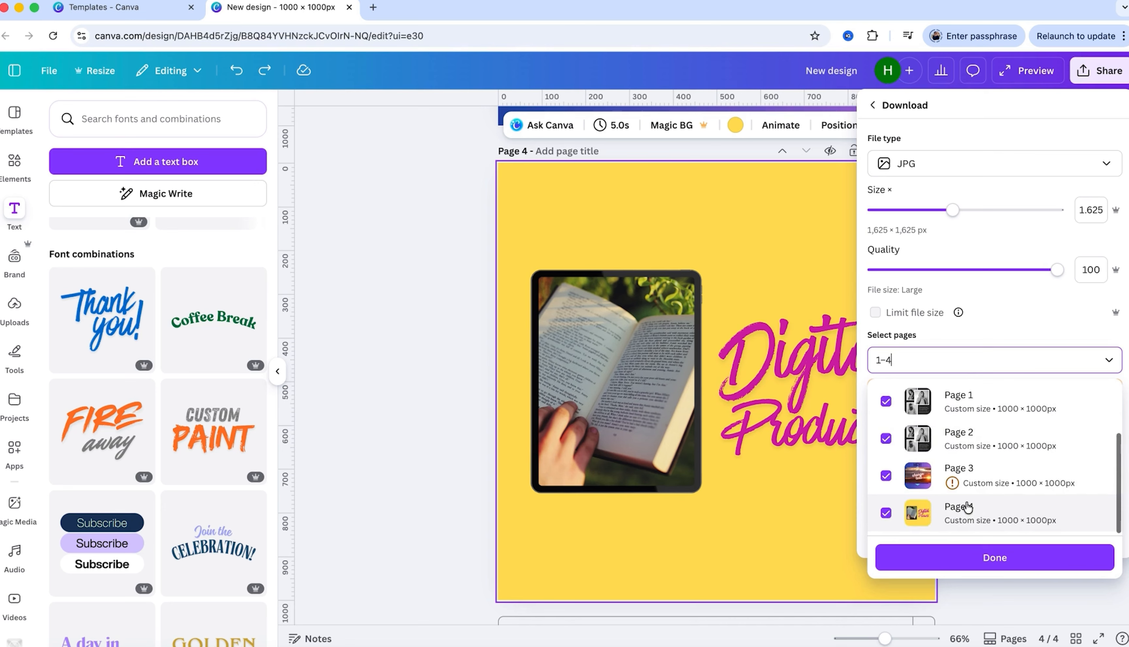
scroll(945, 475, up, 2)
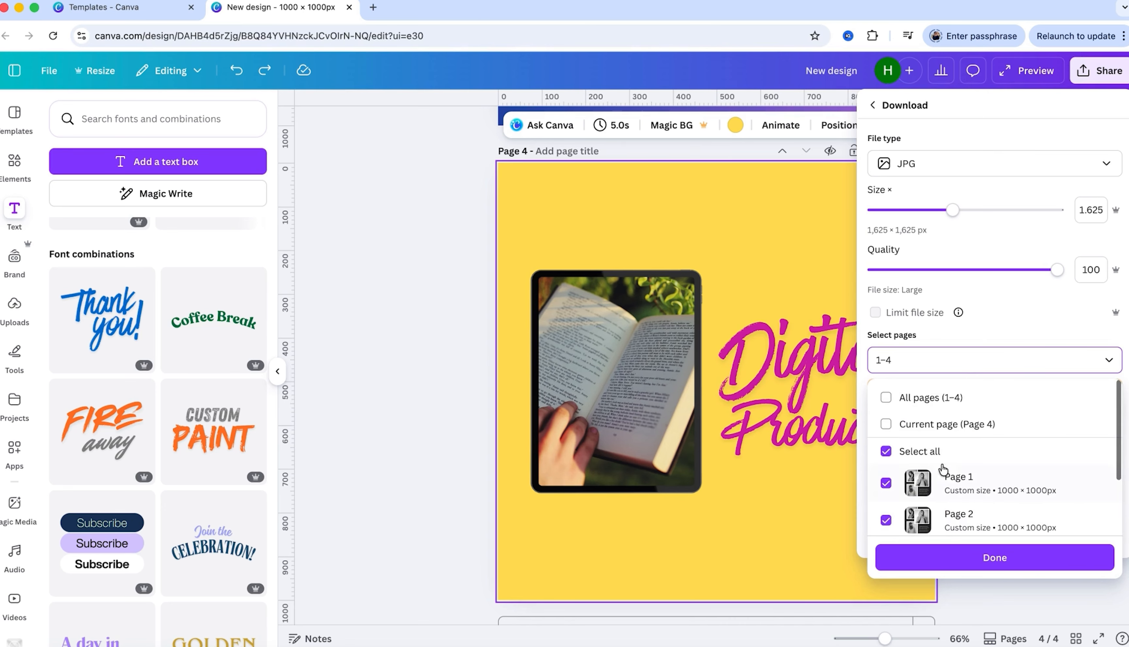
click(930, 425)
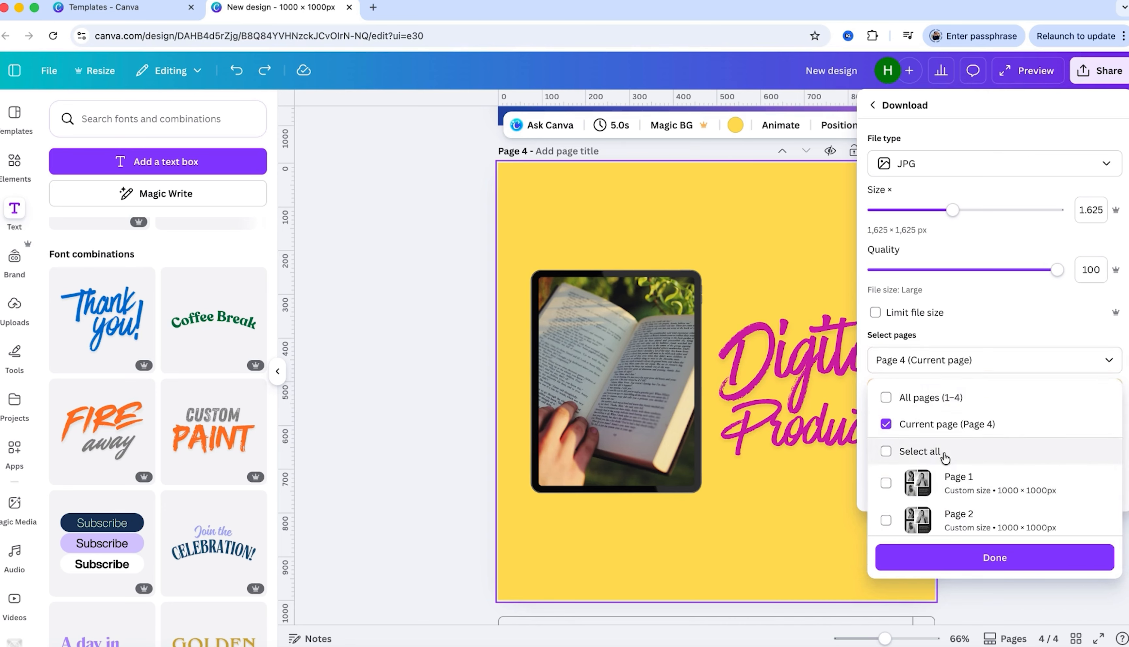
scroll(963, 455, down, 2)
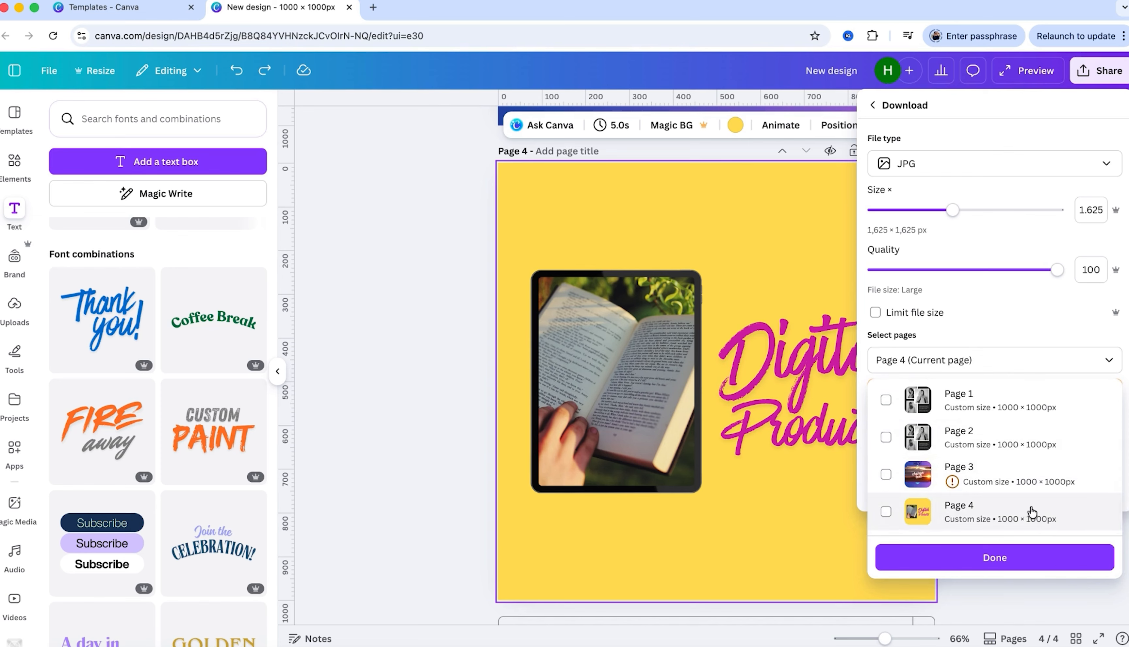
click(1023, 312)
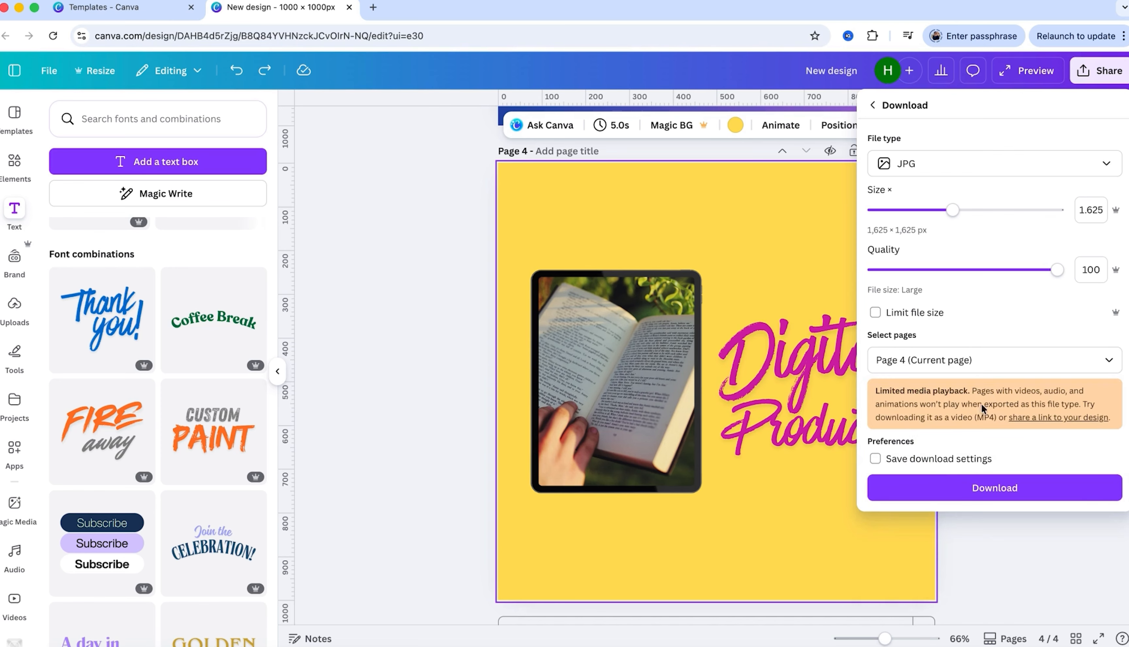
Step: Download page 4 as a JPG and open the downloaded file New design.jpg
click(1023, 492)
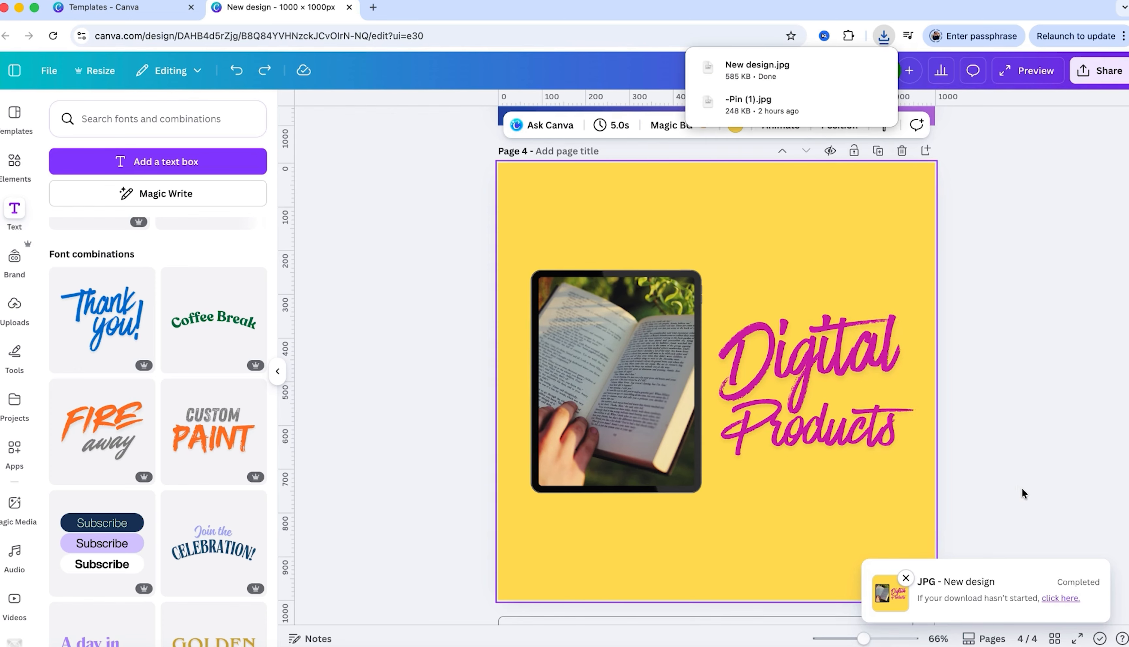
click(772, 68)
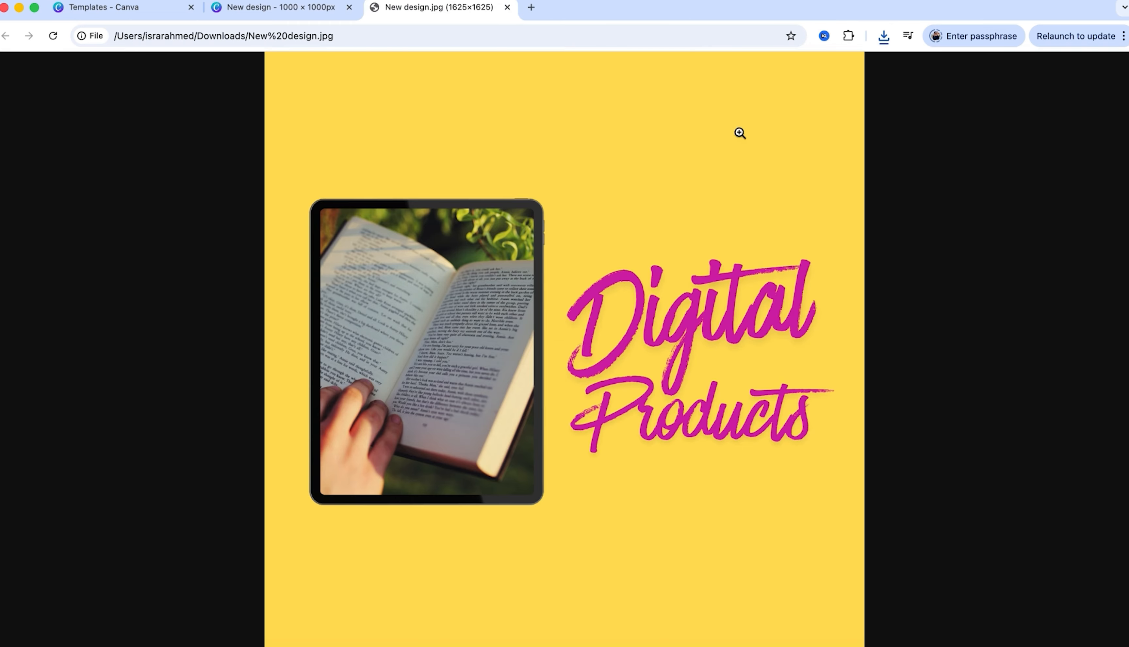